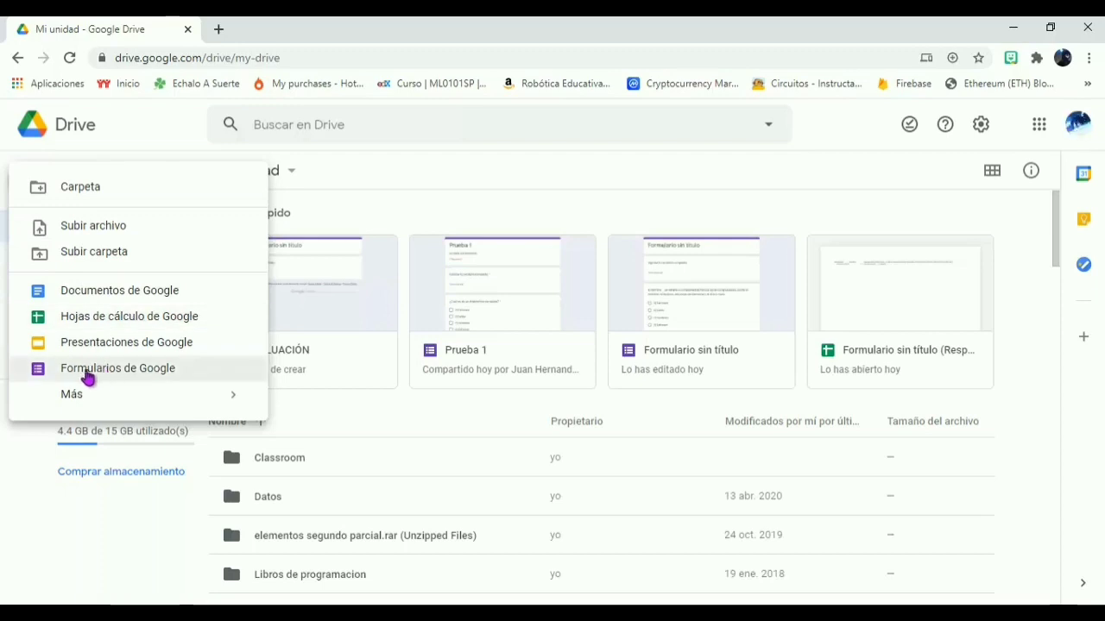
Create a new blank Google Form from Drive
left_click(123, 373)
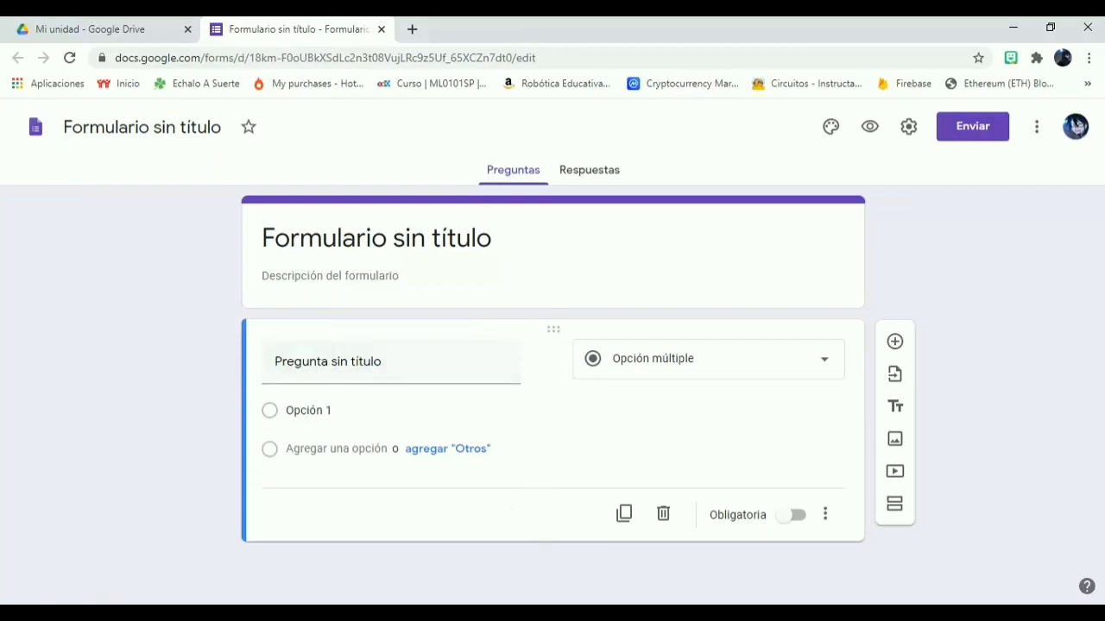
Switch to the Word document with the evaluation questions and copy its heading EVALUACIÓN
left_click(552, 611)
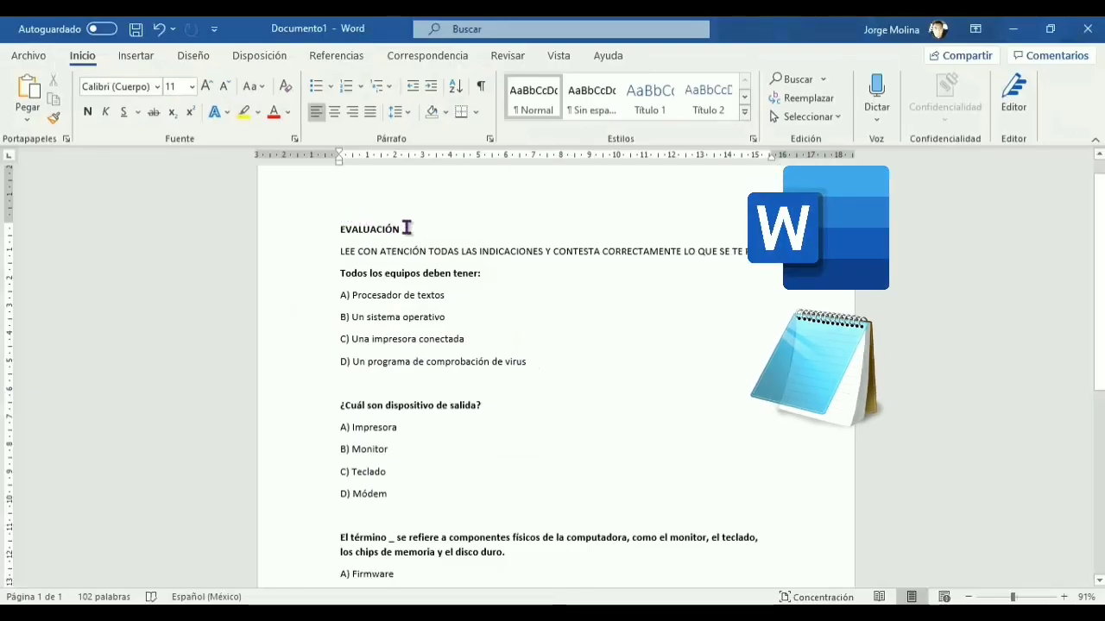
left_click_drag(405, 228, 603, 252)
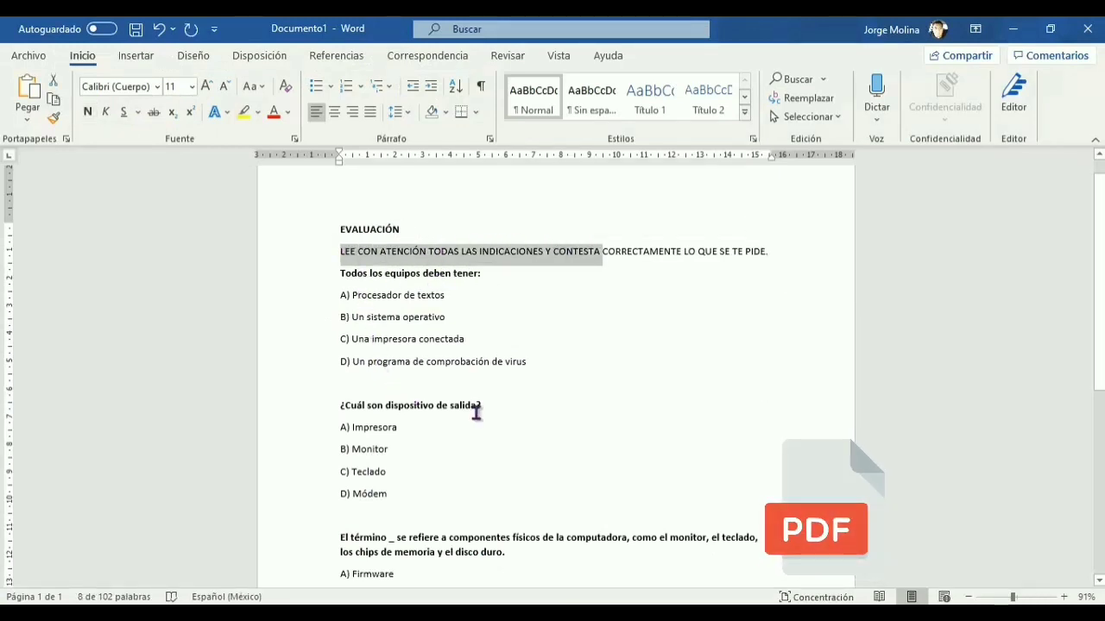
mouse_move(1098, 350)
left_mouse_down()
mouse_move(1099, 520)
mouse_move(1098, 337)
left_mouse_up()
left_click(719, 276)
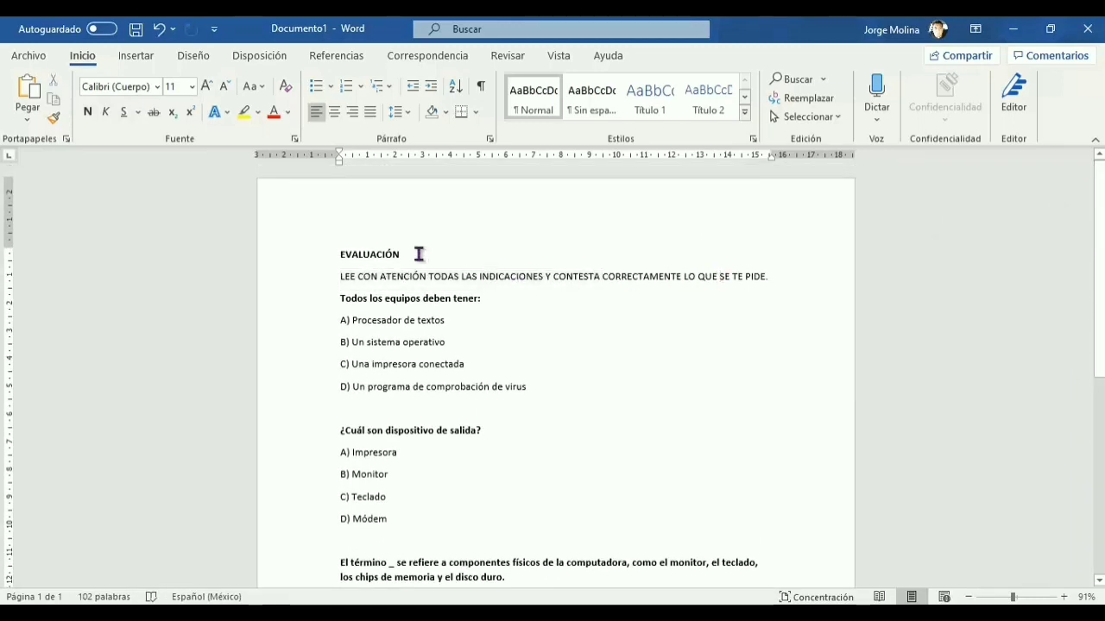
left_click_drag(397, 254, 335, 257)
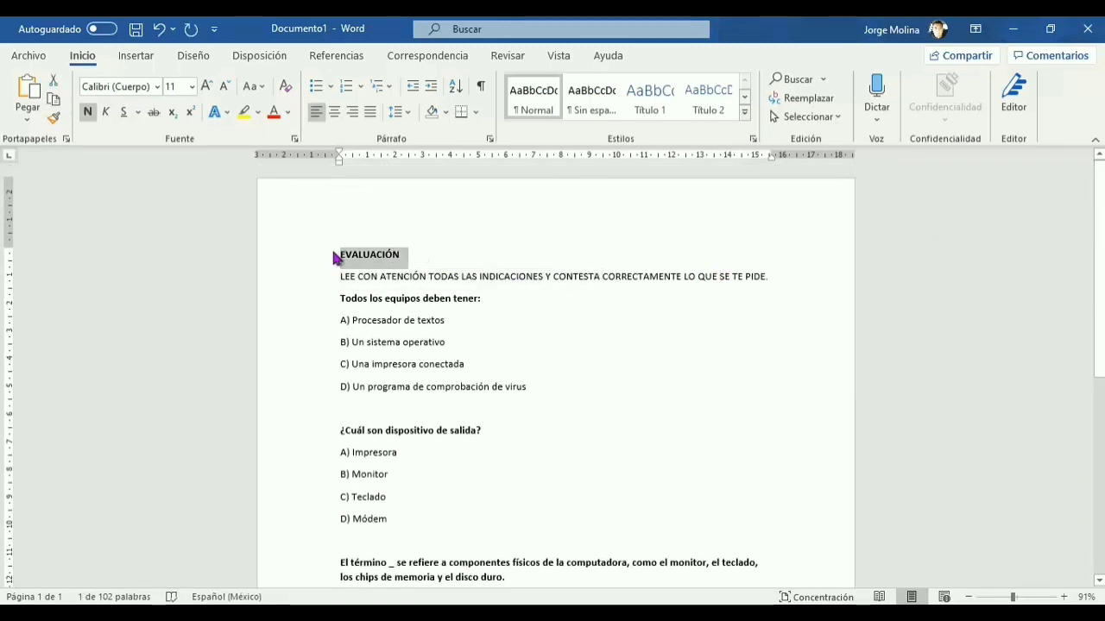
In Google Forms, name and title the form EVALUACIÓN with description "LEE CON ATENCIÓN TODAS LAS INDICACIONES Y CONTESTA CORRECTAMENTE LO QUE SE TE PIDE."
key("alt+Tab")
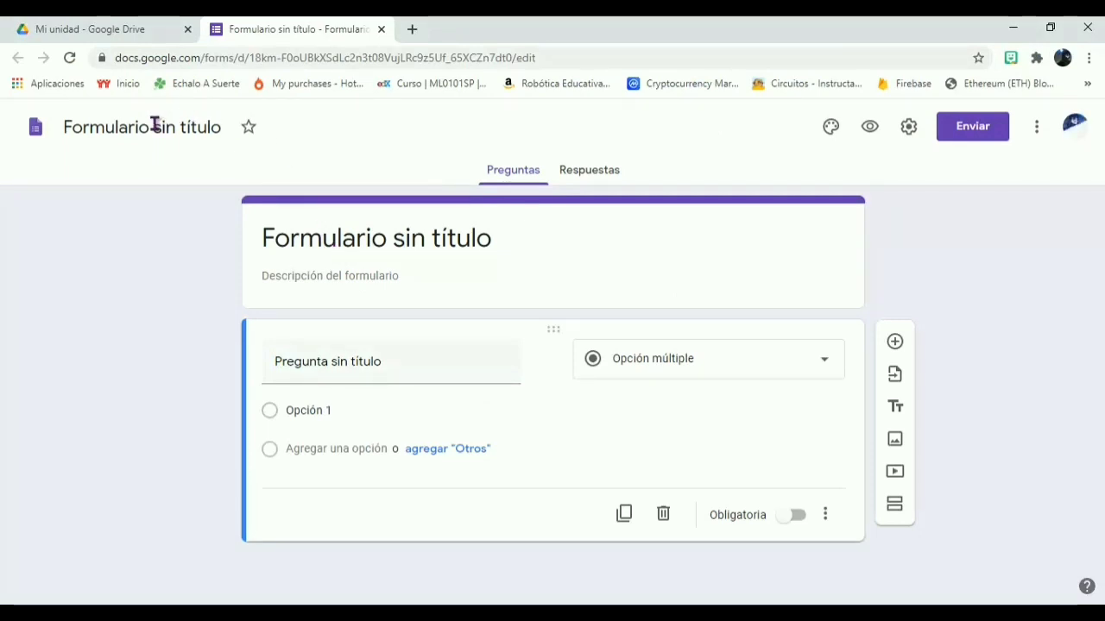
left_click(111, 127)
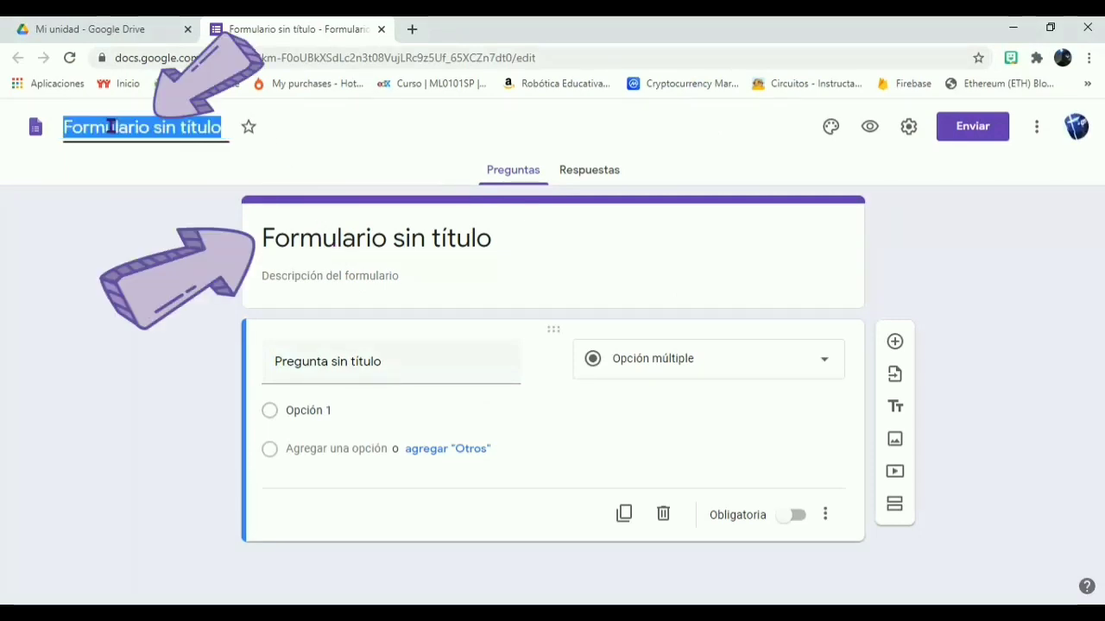
type("EVALUACIÓN")
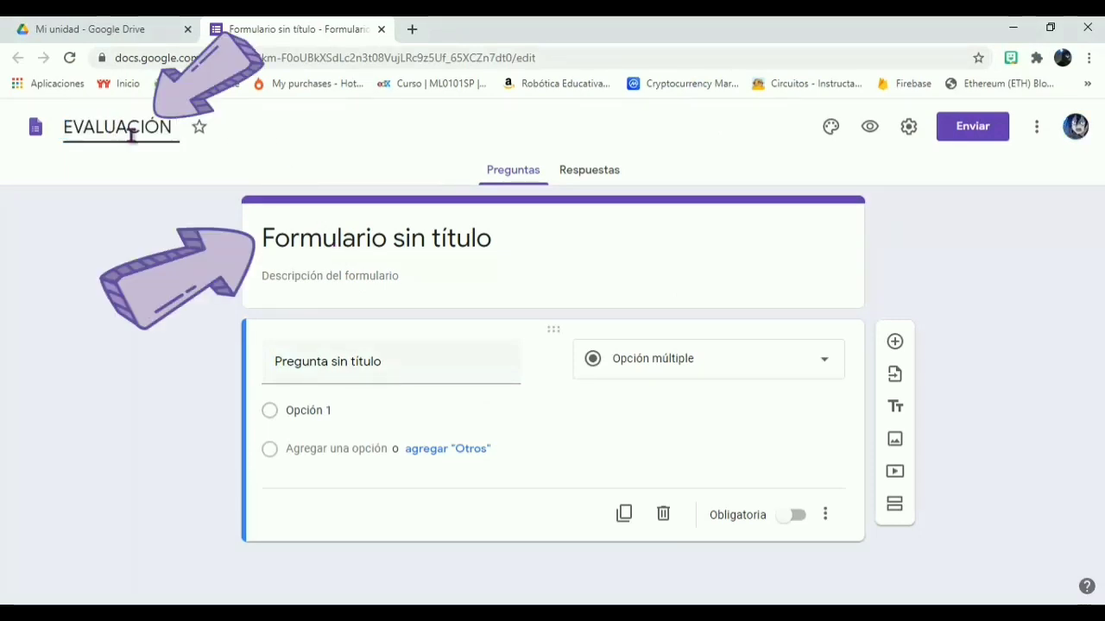
left_click(460, 258)
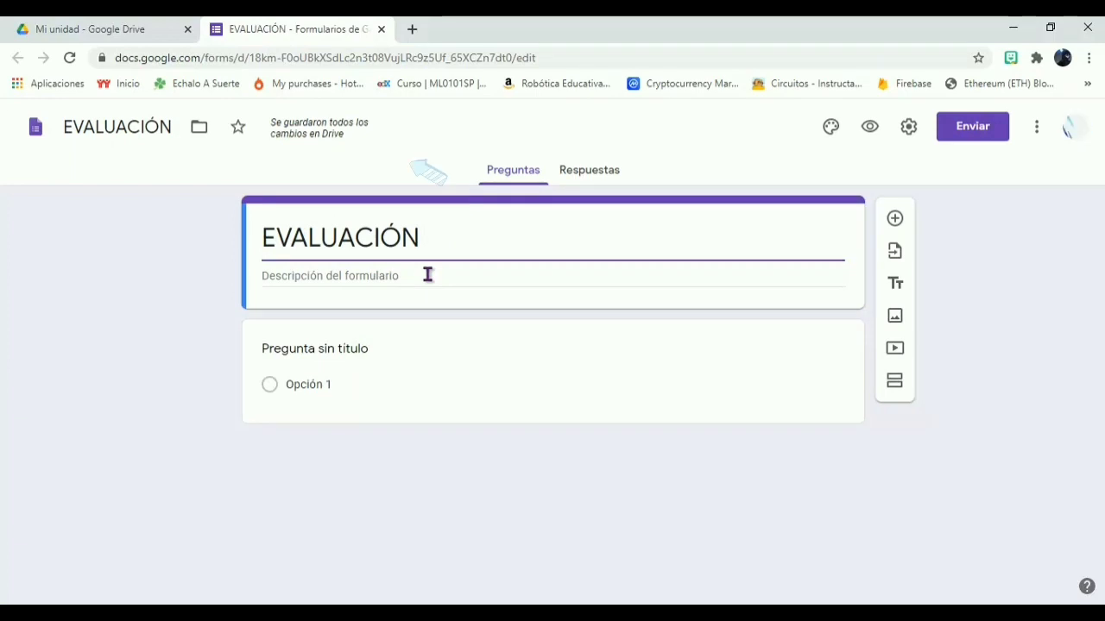
left_click(429, 274)
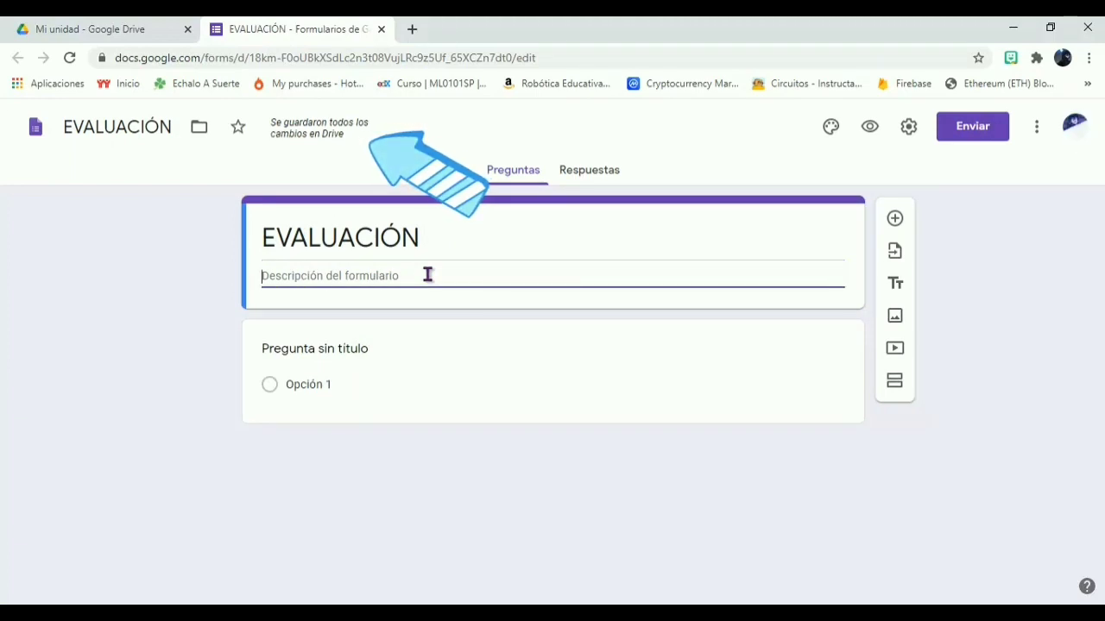
type("LEE CON ATENCIÓN TODAS LAS INDICACIONES Y CONTESTA CORRECTAMENTE LO QUE SE TE PIDE.")
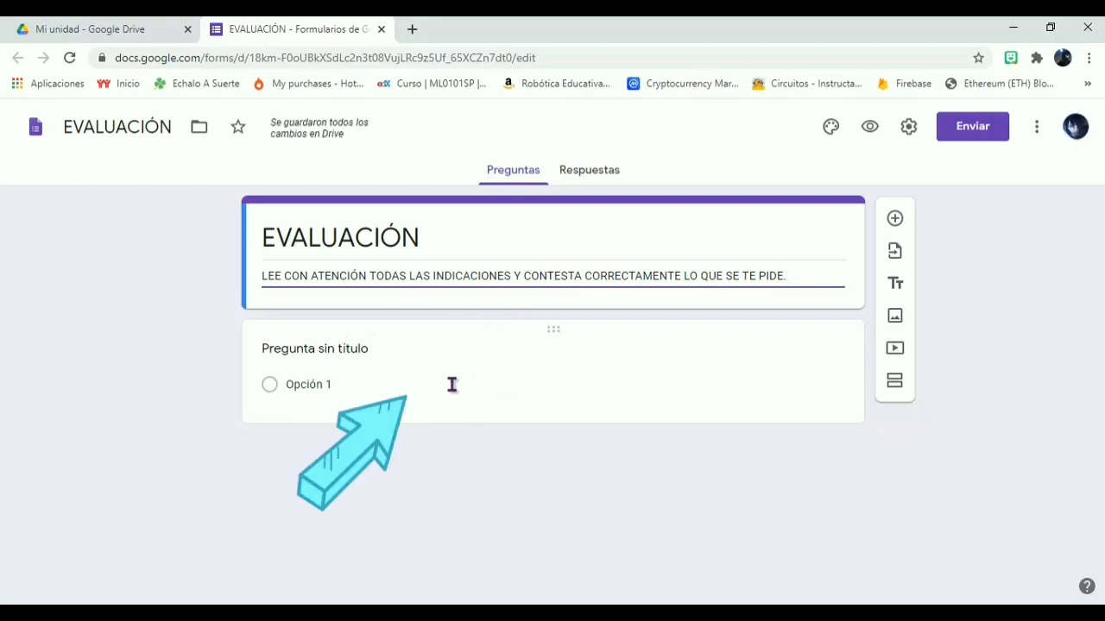
Replace the untitled first question's text with "Escribe tu nombre completo"
left_click(493, 384)
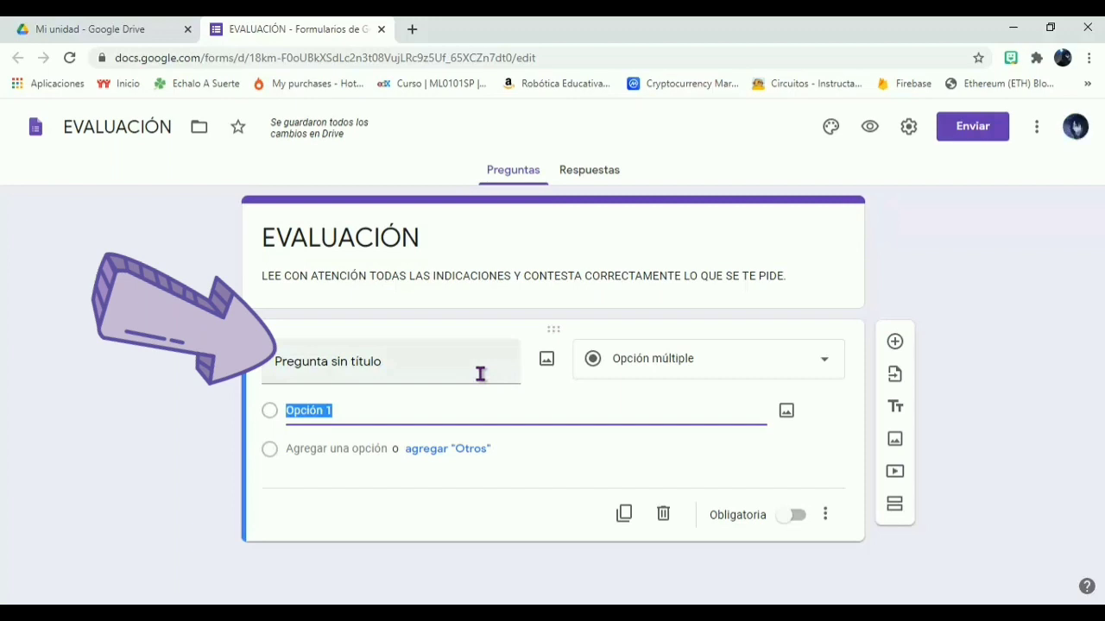
left_click(449, 372)
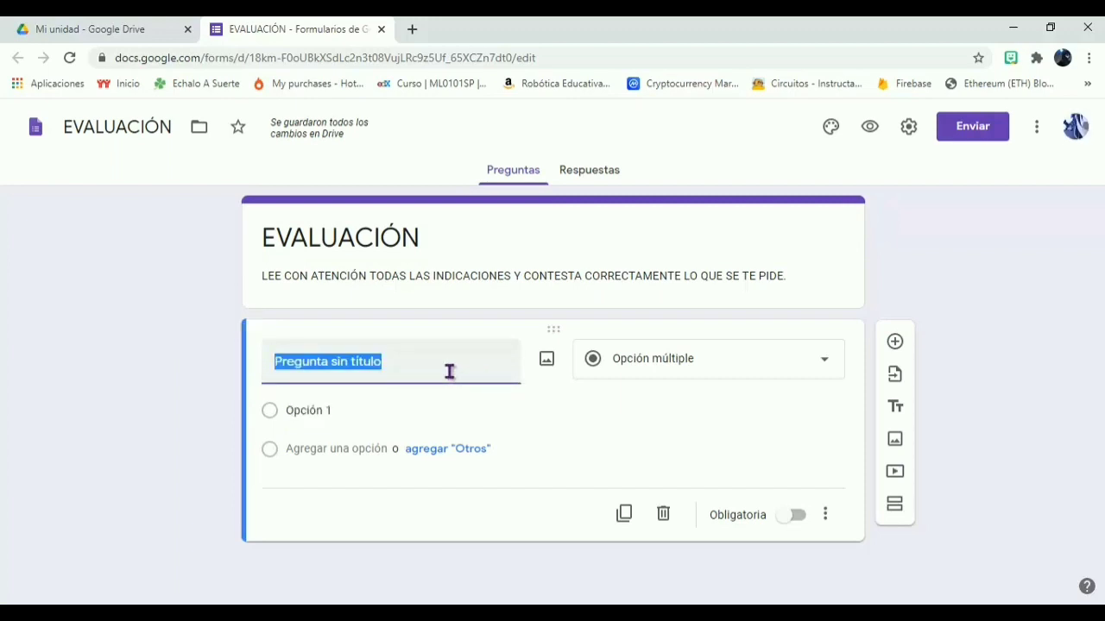
type("Esc")
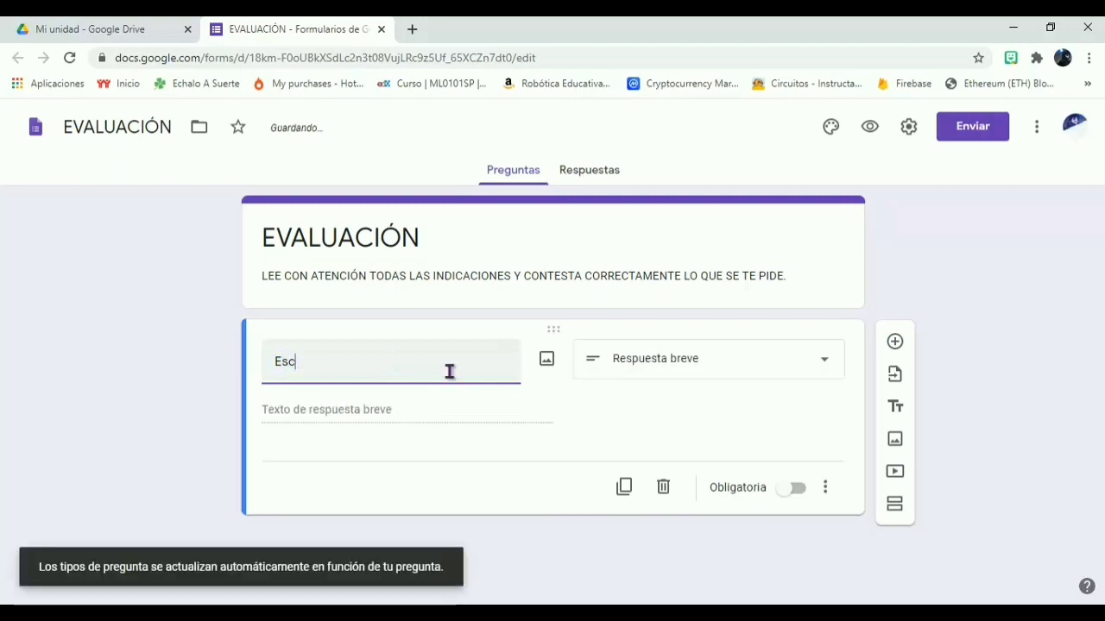
type("ribe tu nombre ")
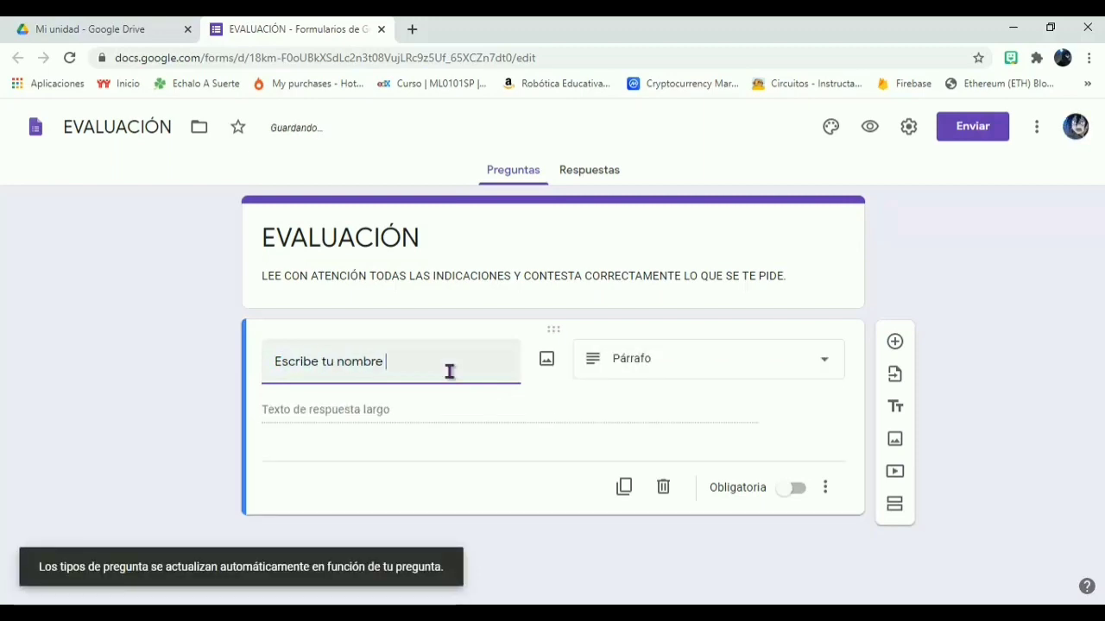
type("com")
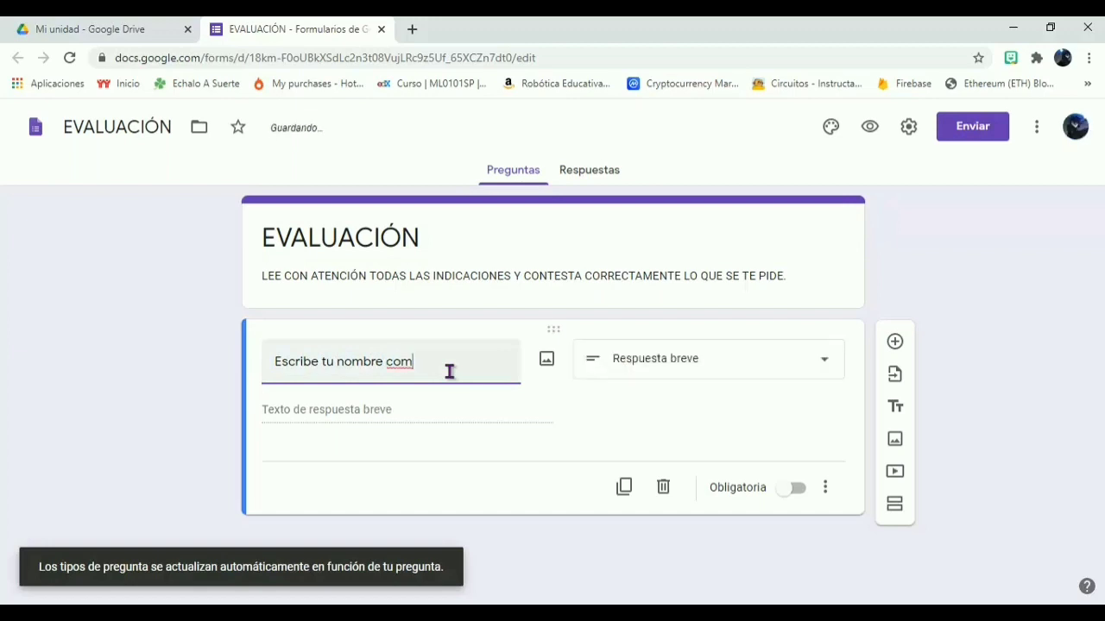
type("pleto")
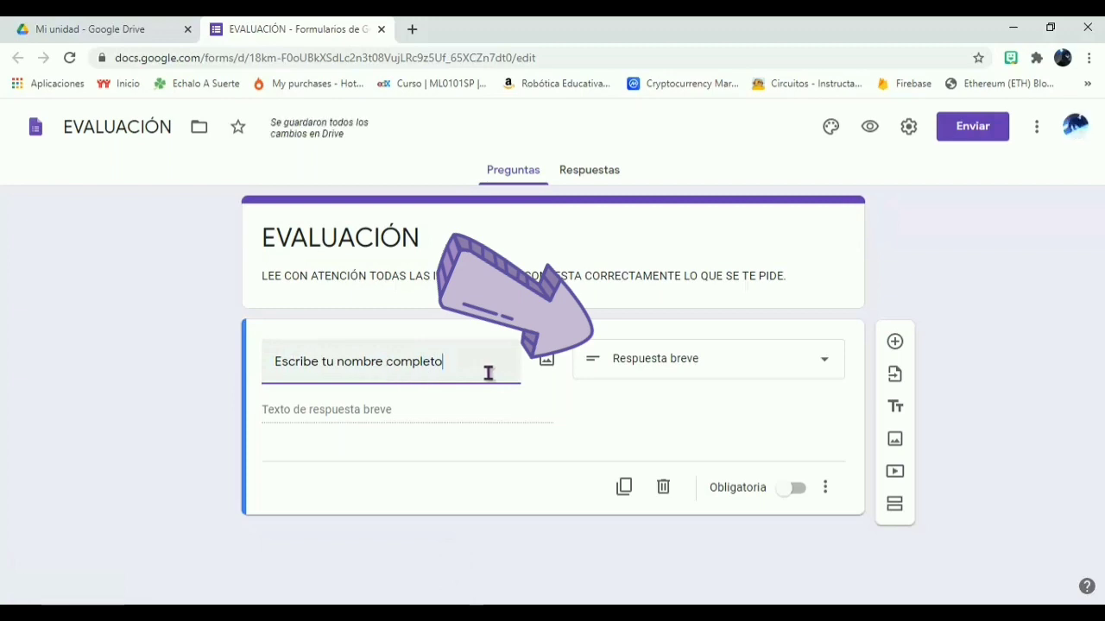
Set the name question's type to Respuesta breve and make it mandatory
left_click(717, 370)
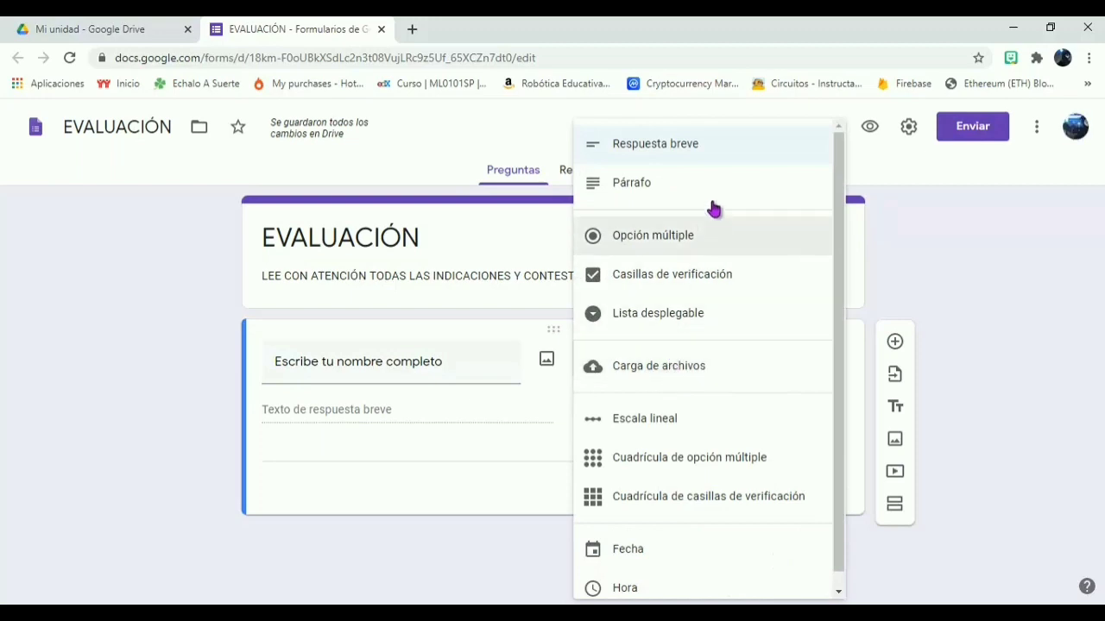
left_click(707, 153)
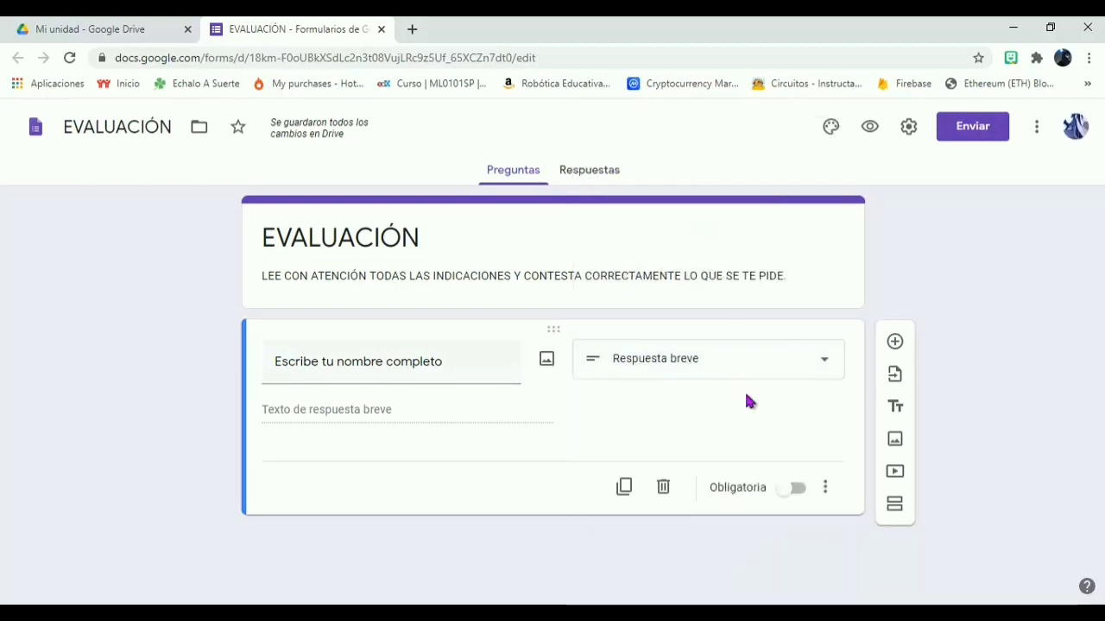
left_click(793, 497)
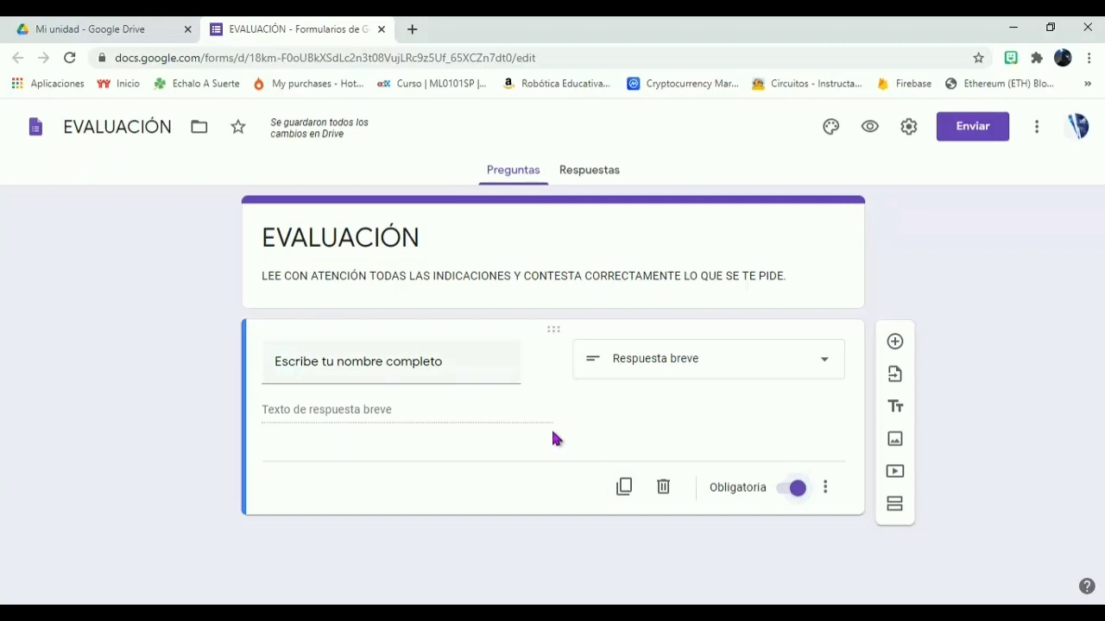
Add a new multiple-choice question with the text "Todos los equipos deben tener:"
left_click(895, 343)
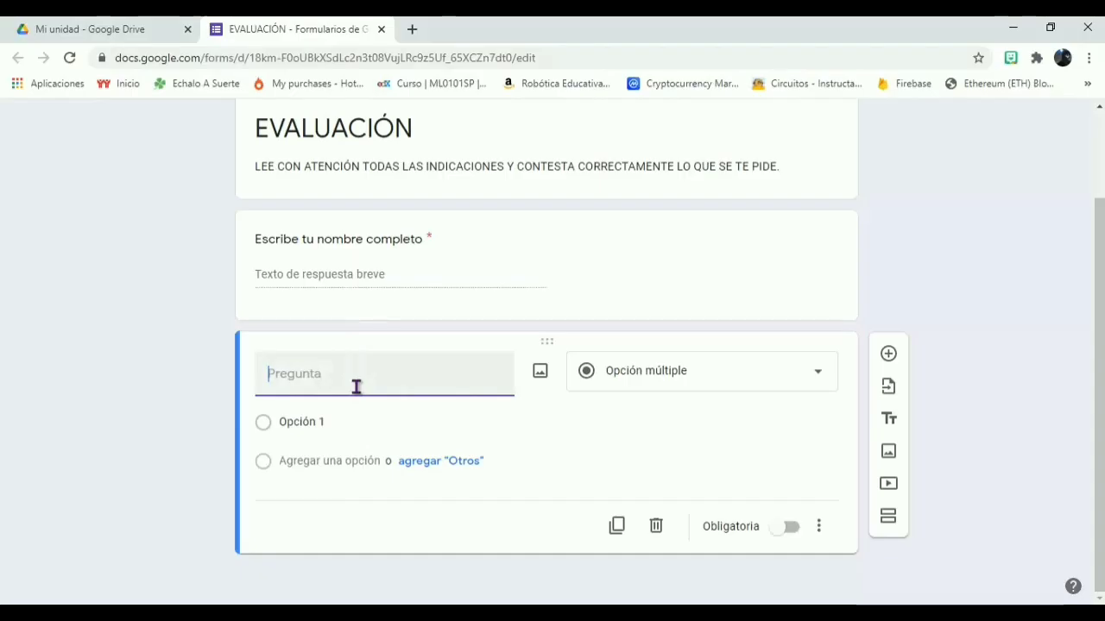
type("Todos los equipos deben tener:")
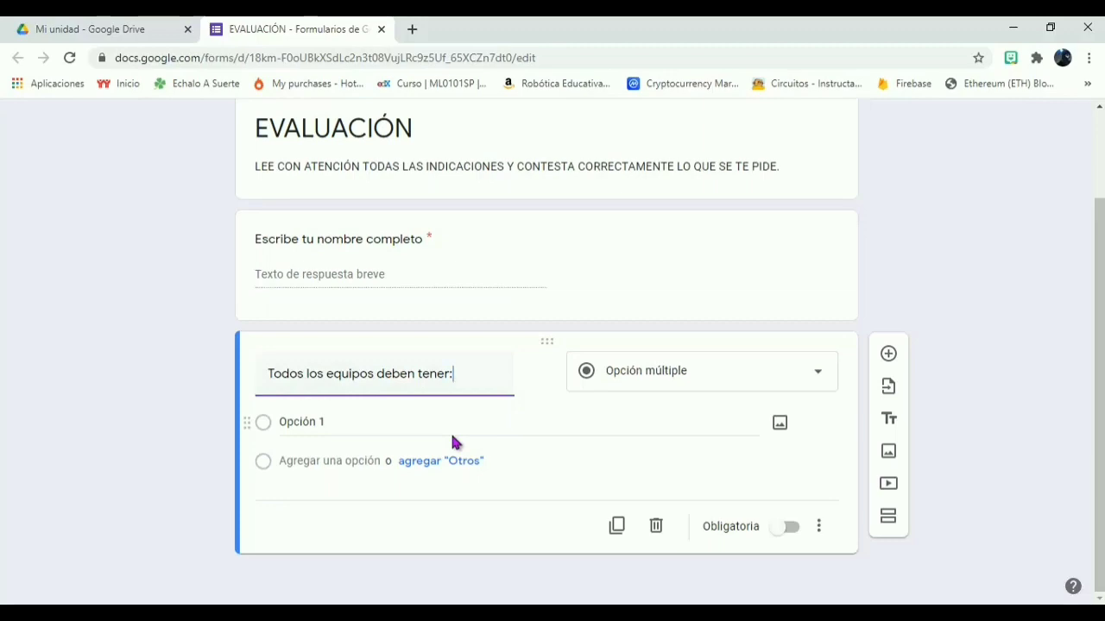
Copy answers A to D, from Procesador de textos to Un programa de comprobación de virus, from Word into the new question's options
key("alt+Tab")
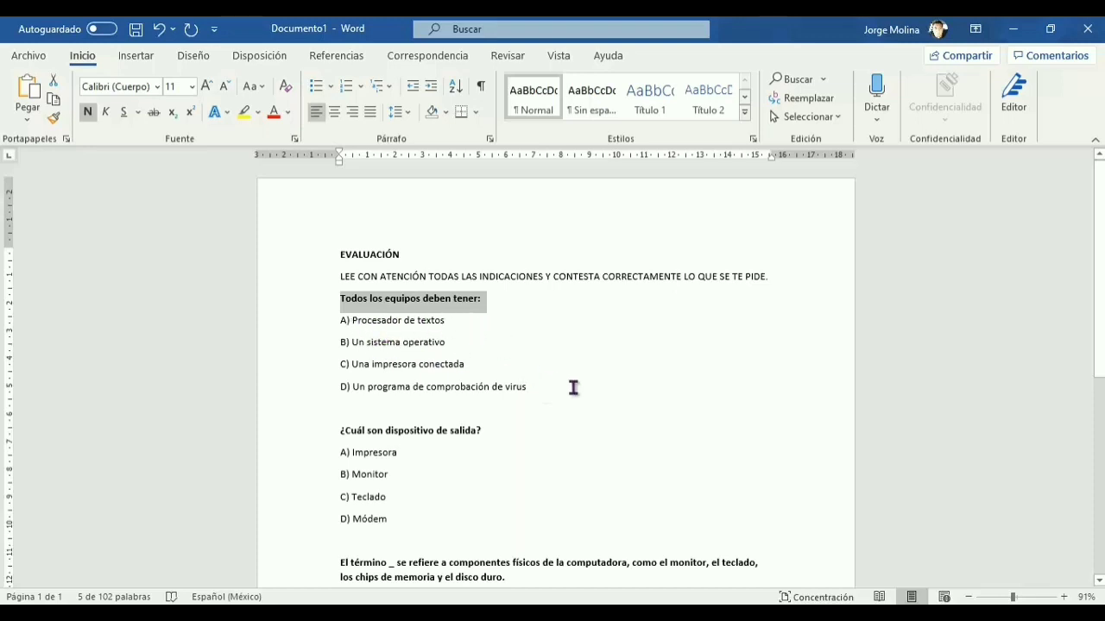
left_click_drag(530, 388, 347, 319)
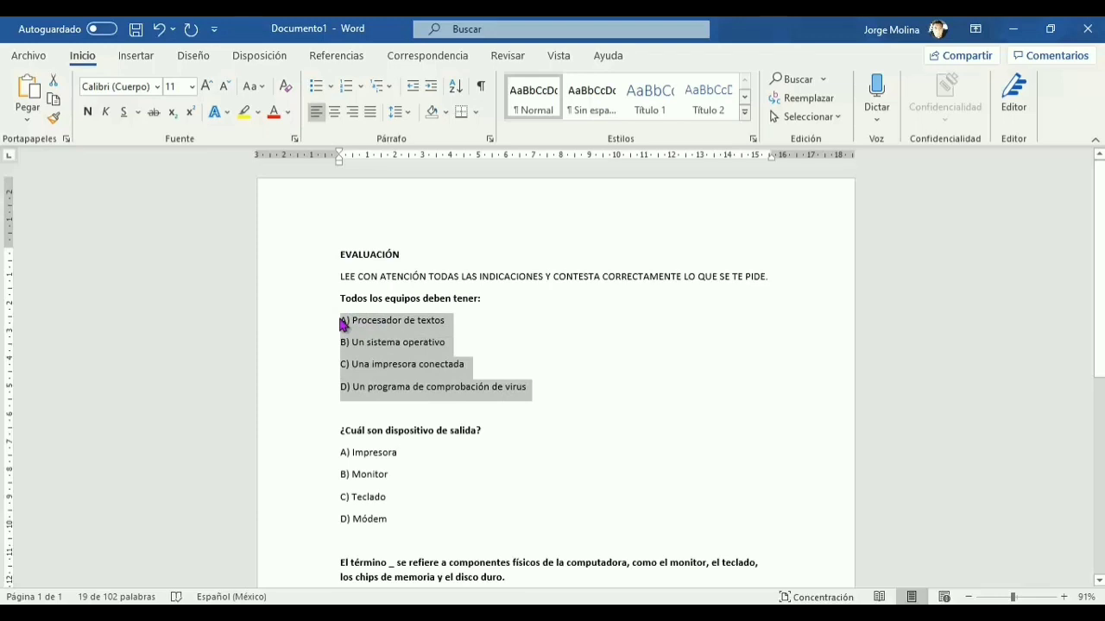
key("alt+Tab")
left_click(342, 421)
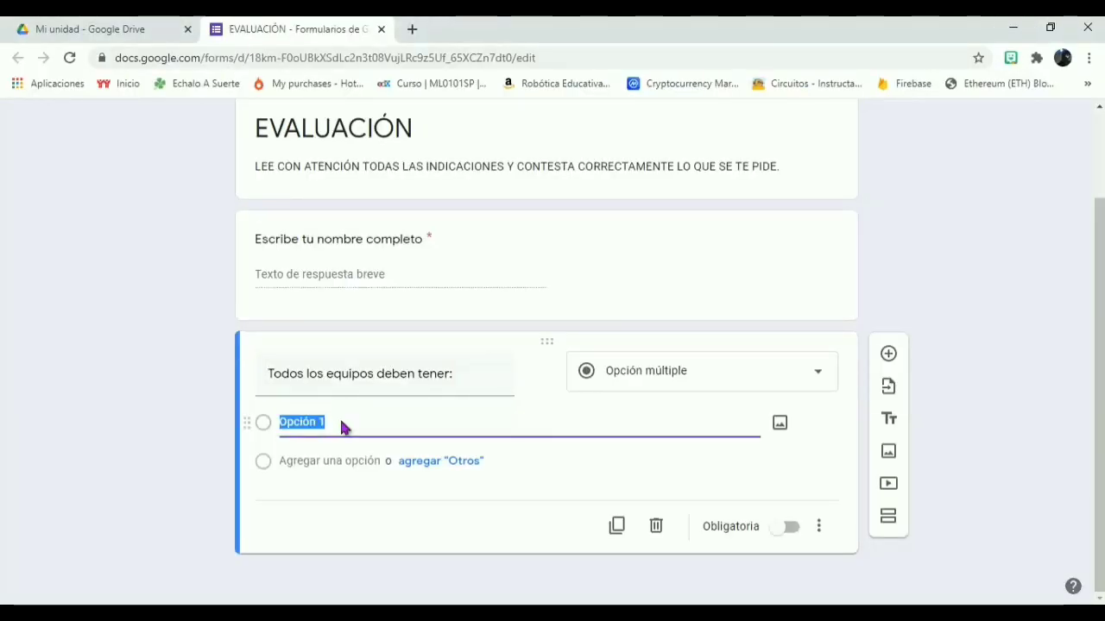
type("A) Procesador de textos B) Un sistema operativo C) Una impresora conectada D) Un programa de comprobación de virus")
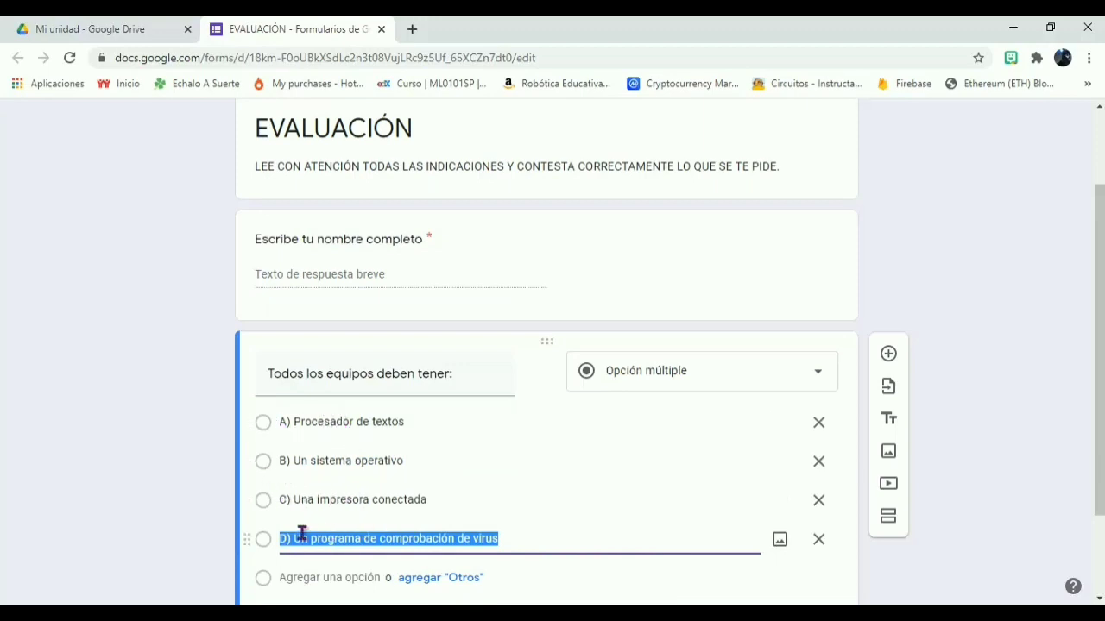
scroll(972, 424, "down", 2)
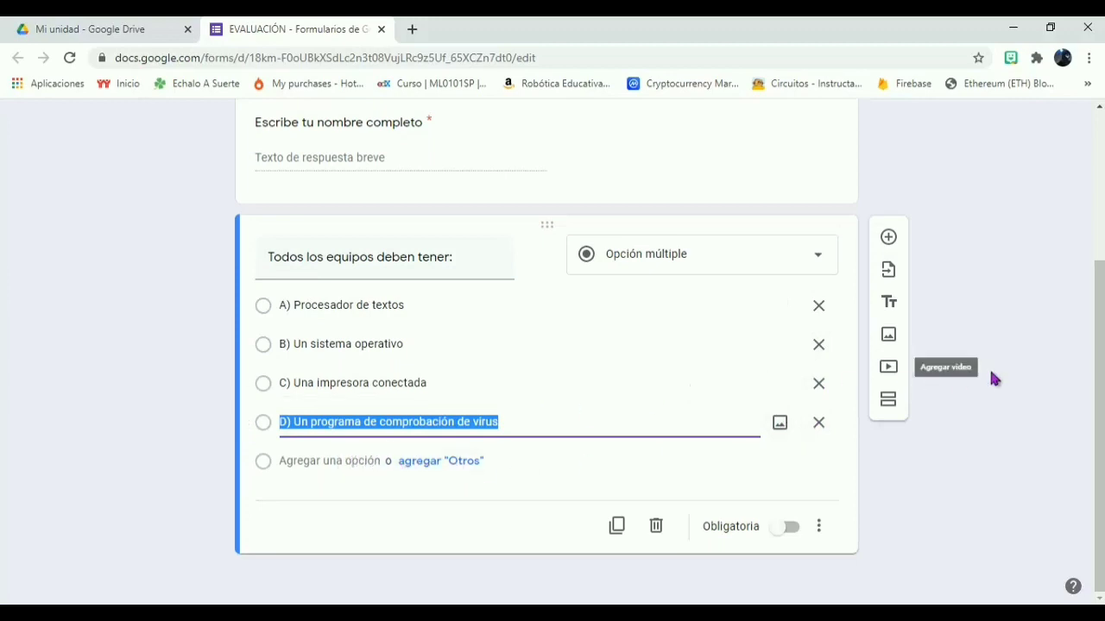
scroll(1102, 336, "up", 1)
left_click_drag(1102, 337, 1099, 237)
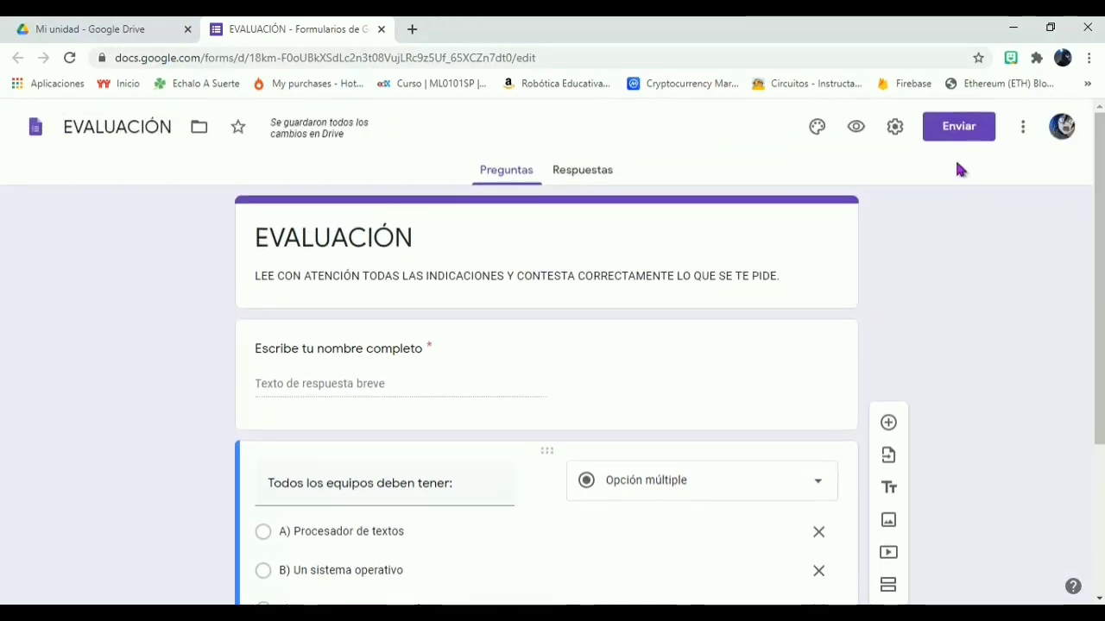
left_click(894, 132)
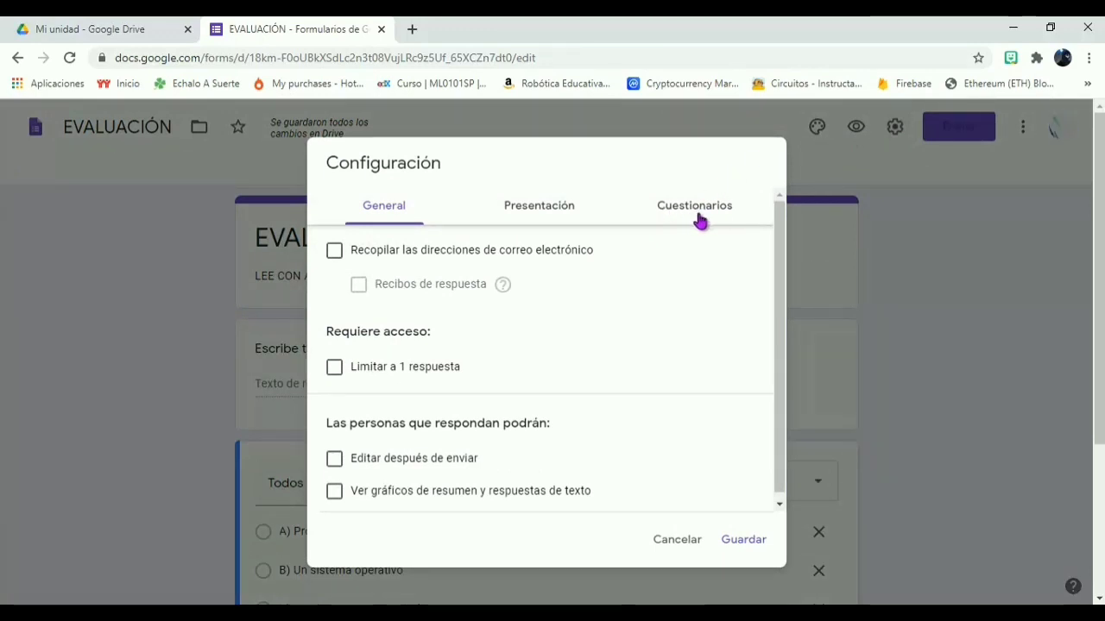
left_click(699, 221)
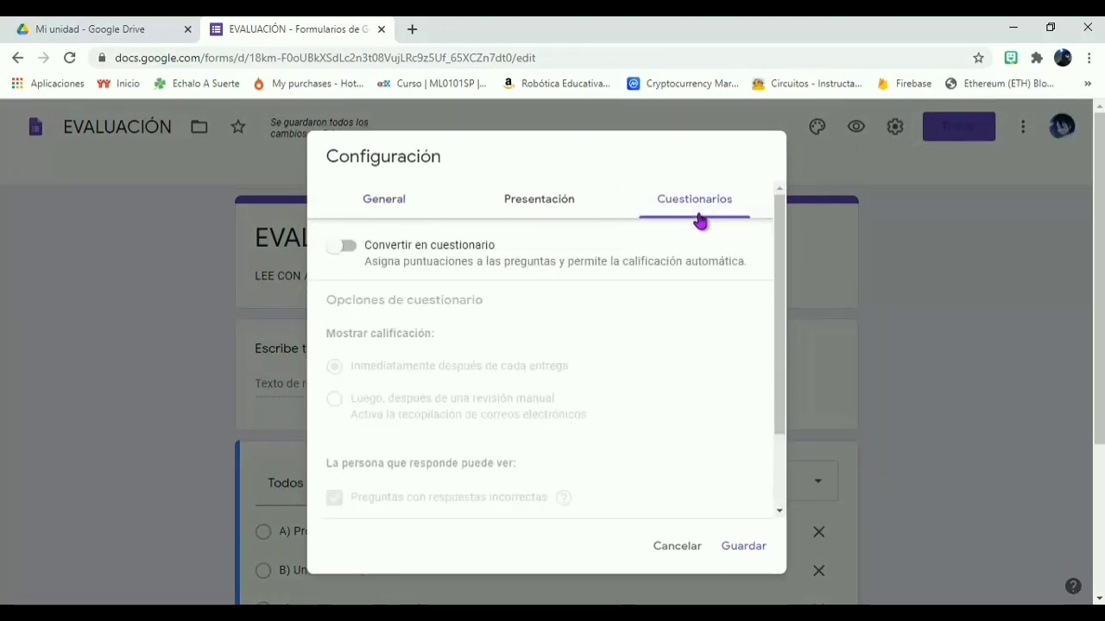
left_click(343, 250)
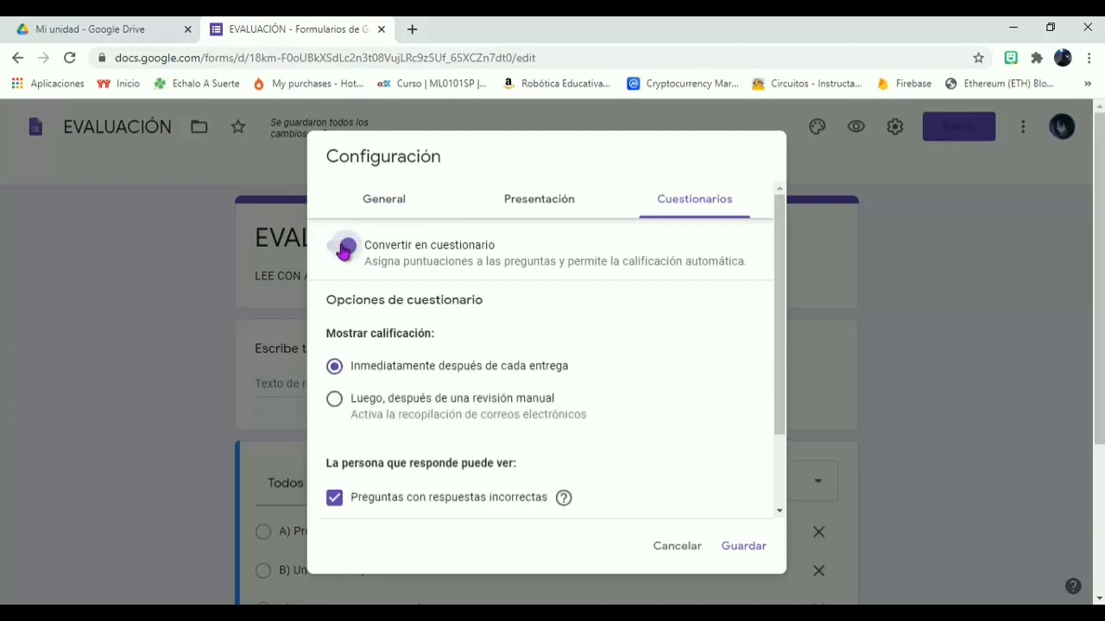
left_click(788, 354)
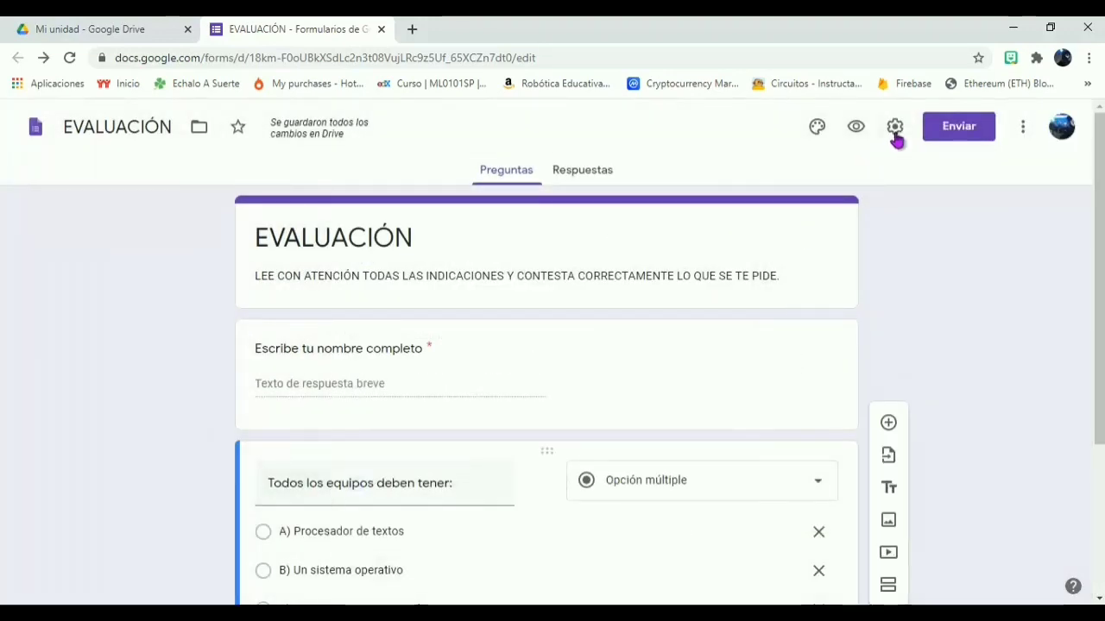
Convert the form into a quiz that shows the grade "Inmediatamente después de cada entrega"
left_click(895, 130)
left_click(708, 216)
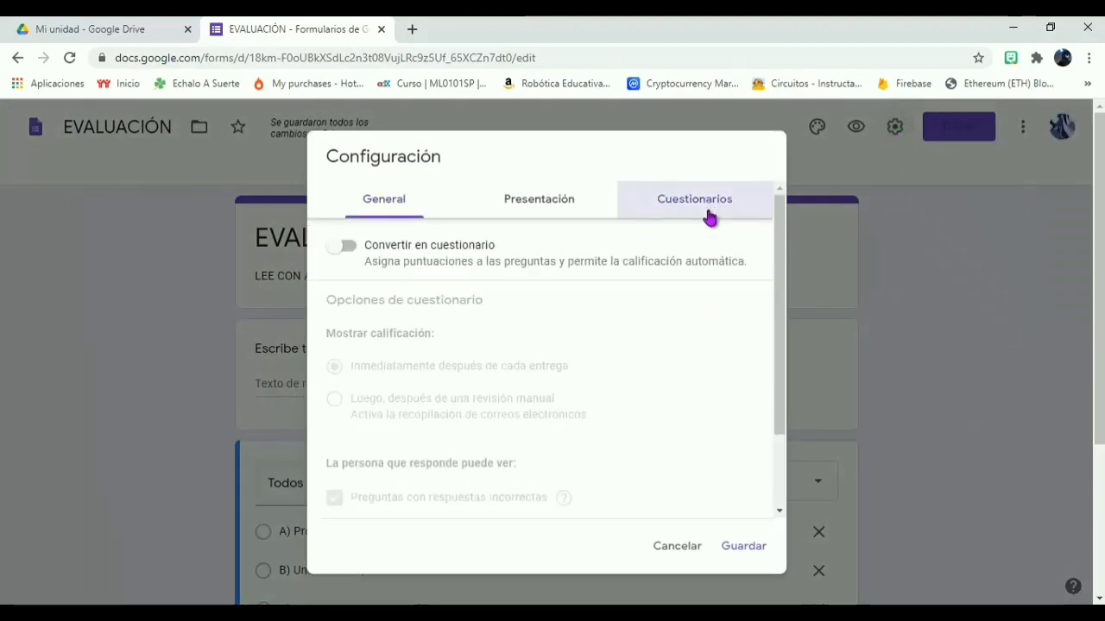
left_click(338, 250)
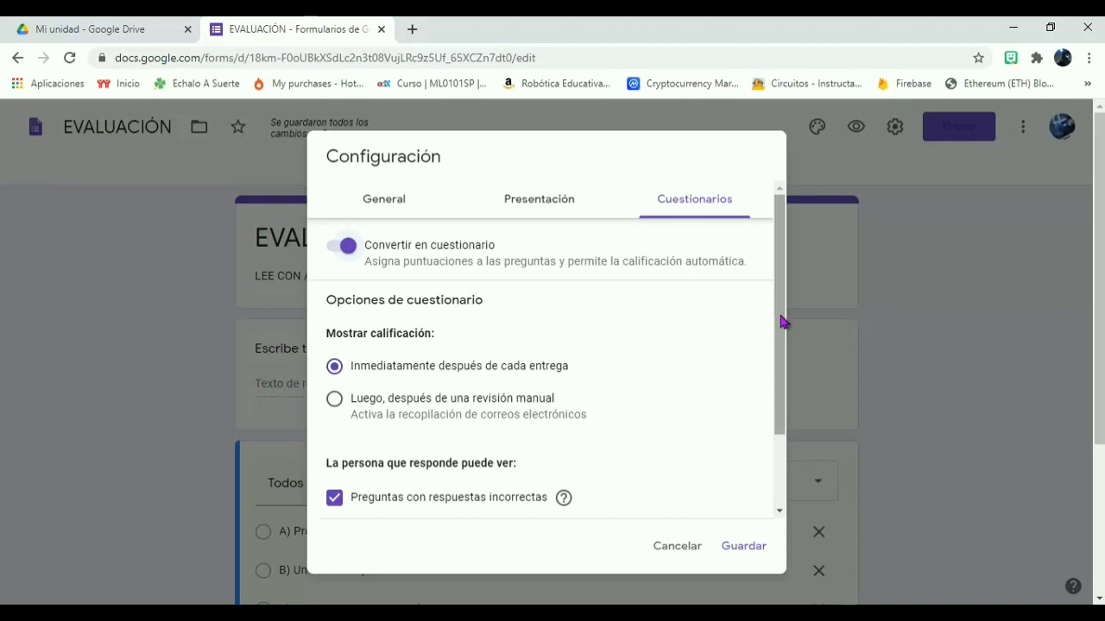
left_click_drag(781, 322, 785, 399)
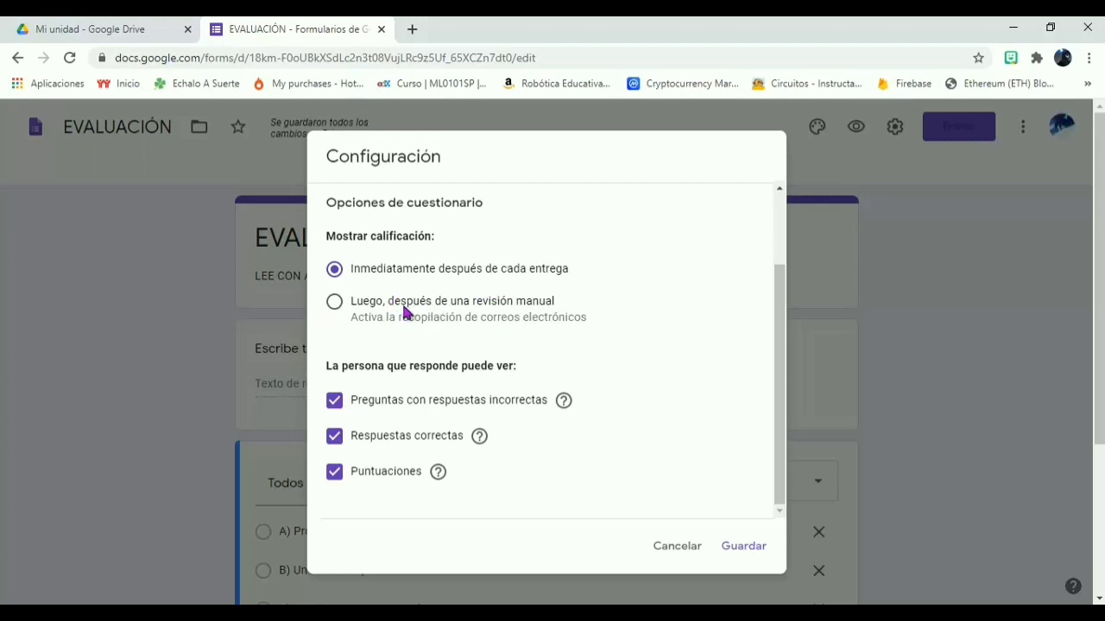
left_click(335, 302)
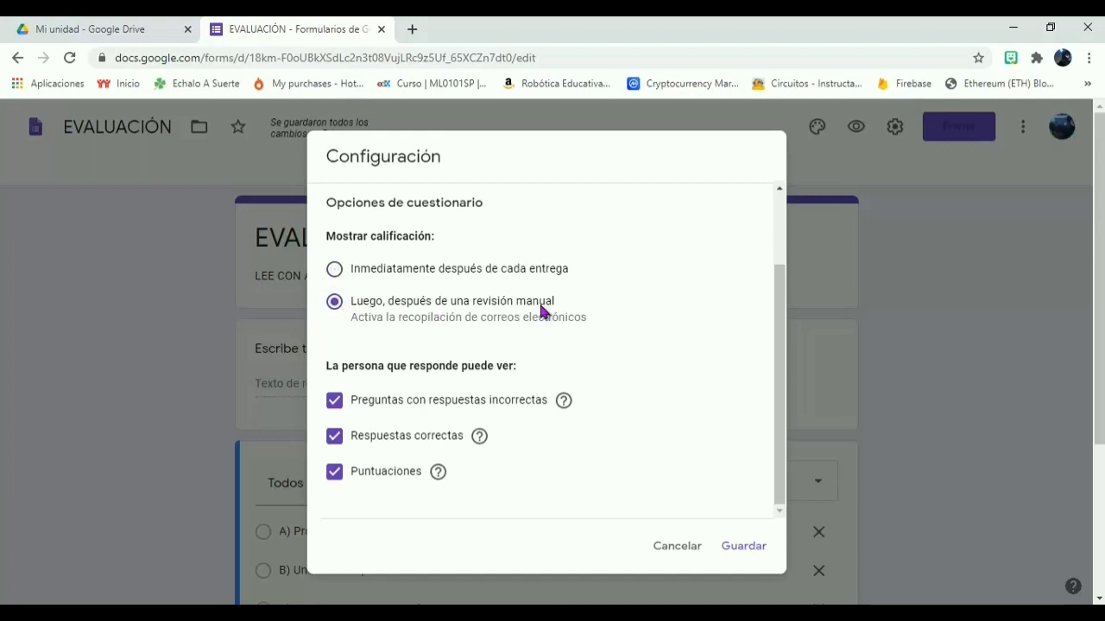
left_click(357, 274)
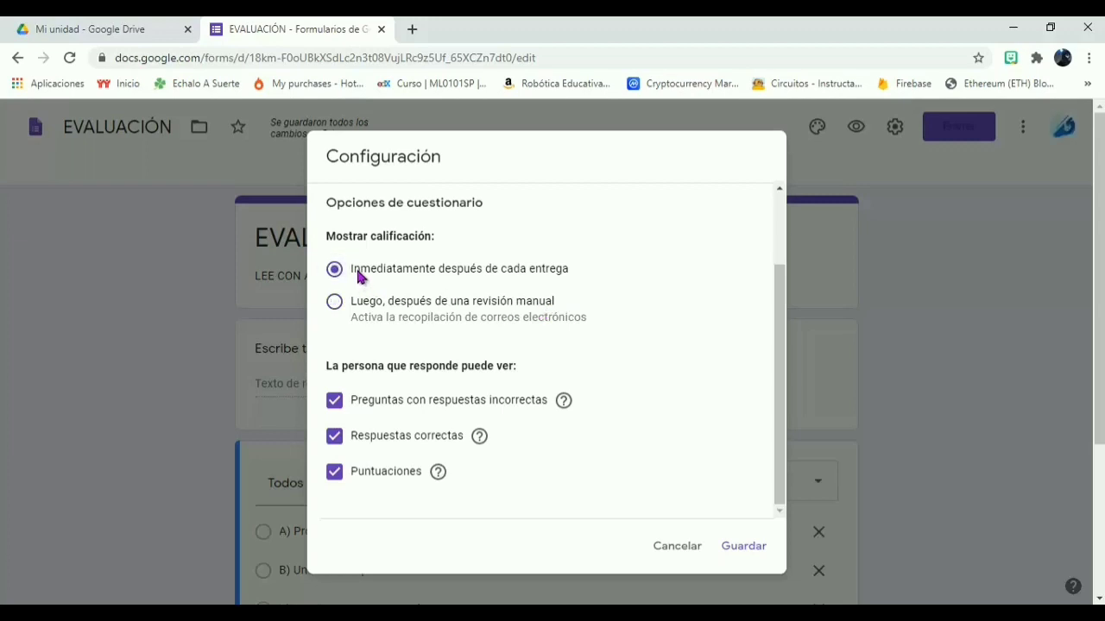
Stop respondents from seeing Preguntas con respuestas incorrectas, Respuestas correctas and Puntuaciones
left_click(335, 406)
left_click(335, 440)
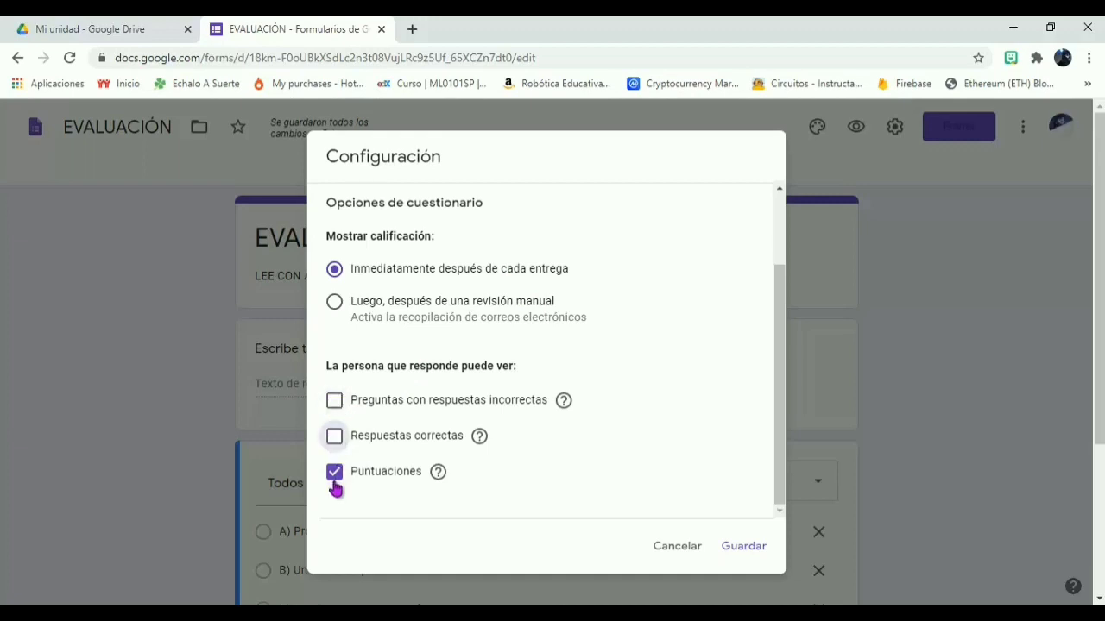
left_click(335, 474)
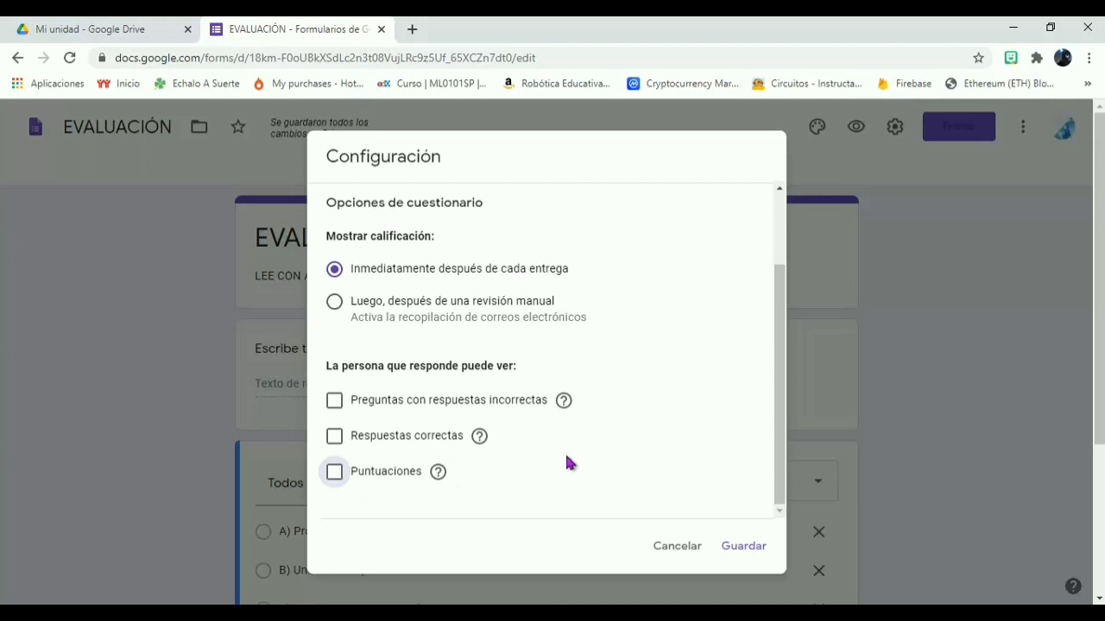
In the presentation settings, disable the link for submitting another response and enable random question order and the progress bar
left_click_drag(779, 461, 770, 353)
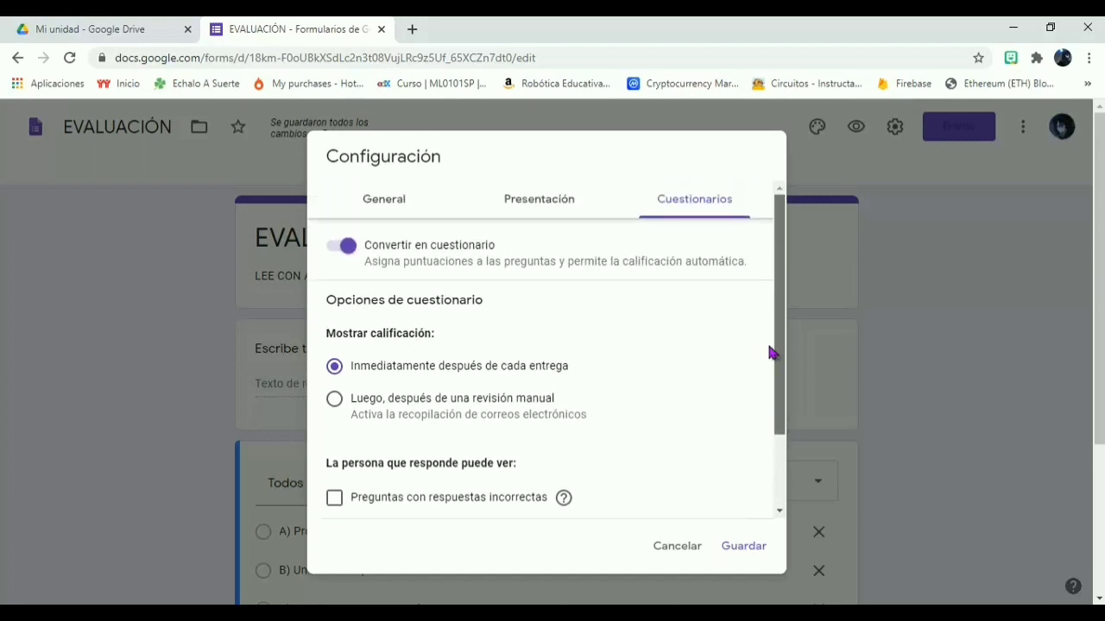
left_click(563, 214)
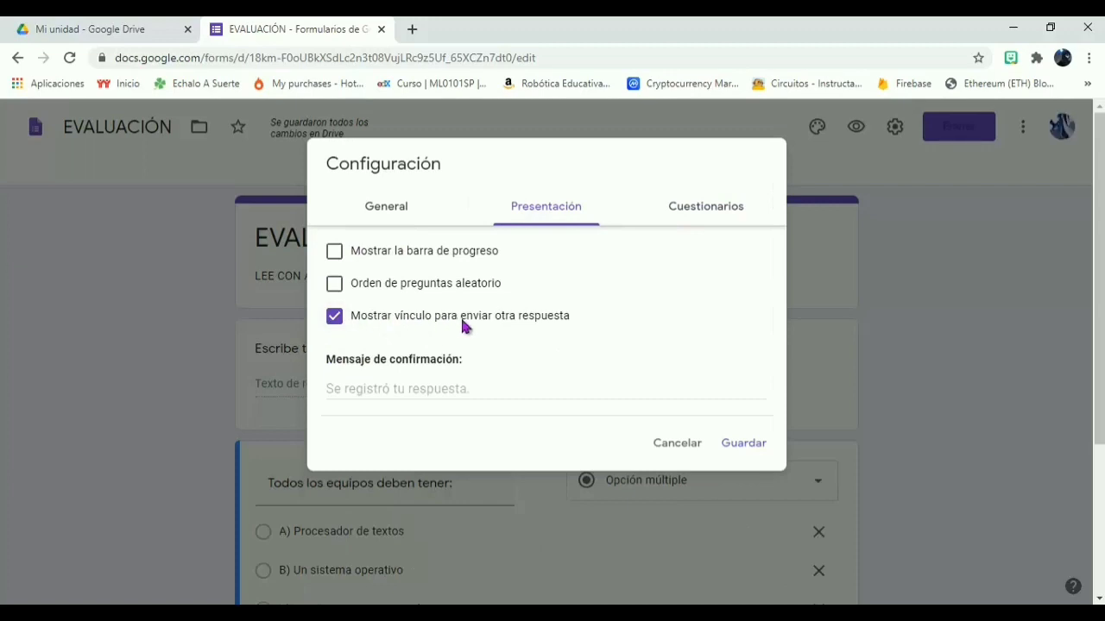
left_click(335, 317)
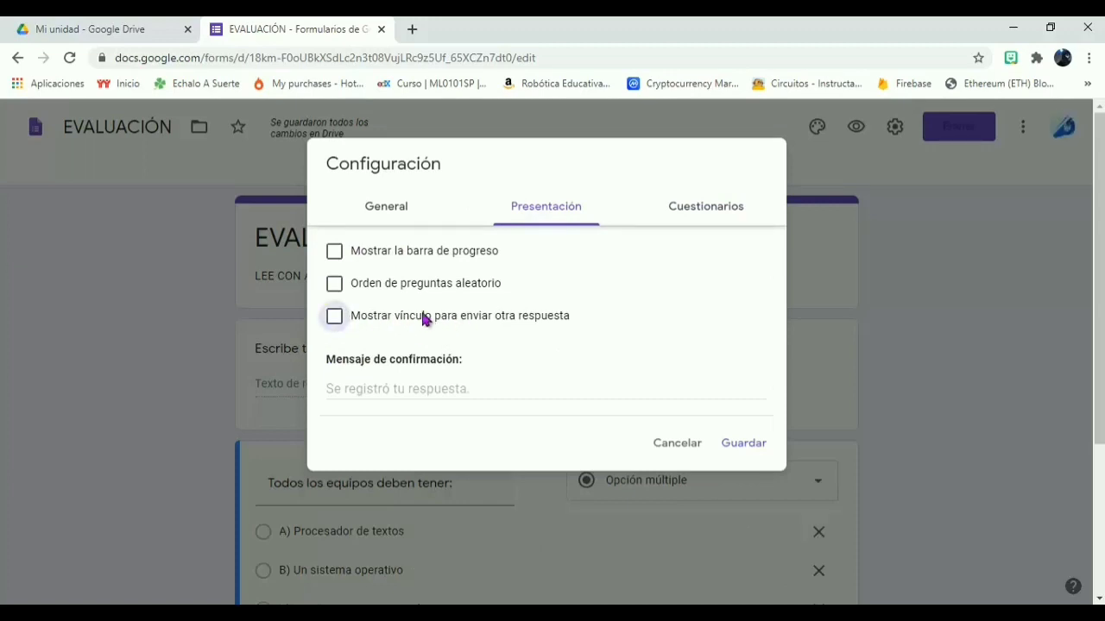
left_click(342, 289)
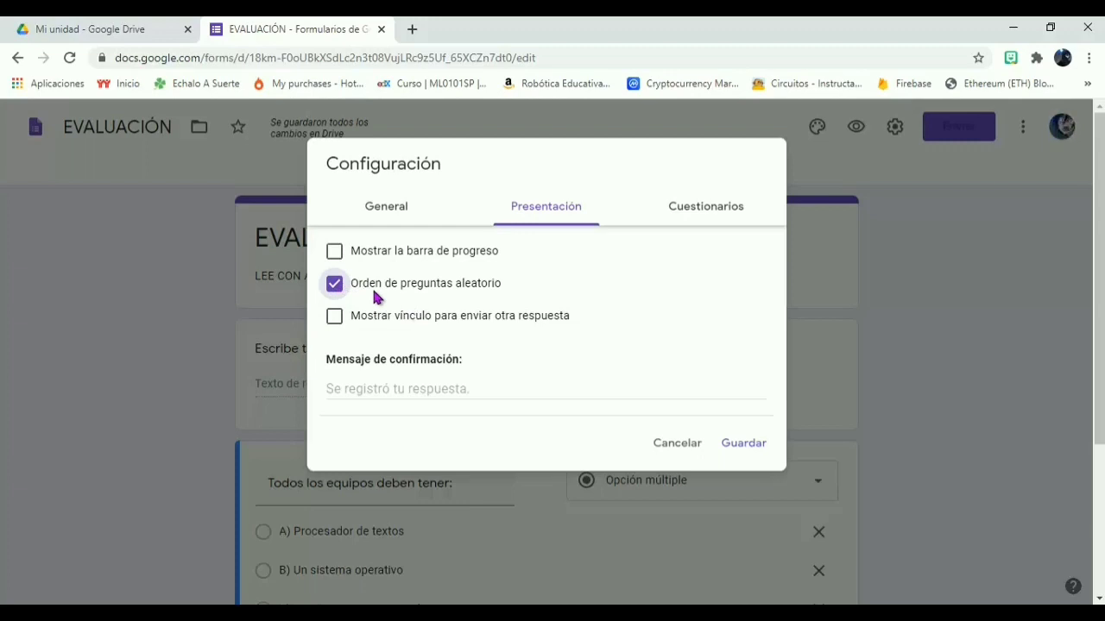
left_click(336, 252)
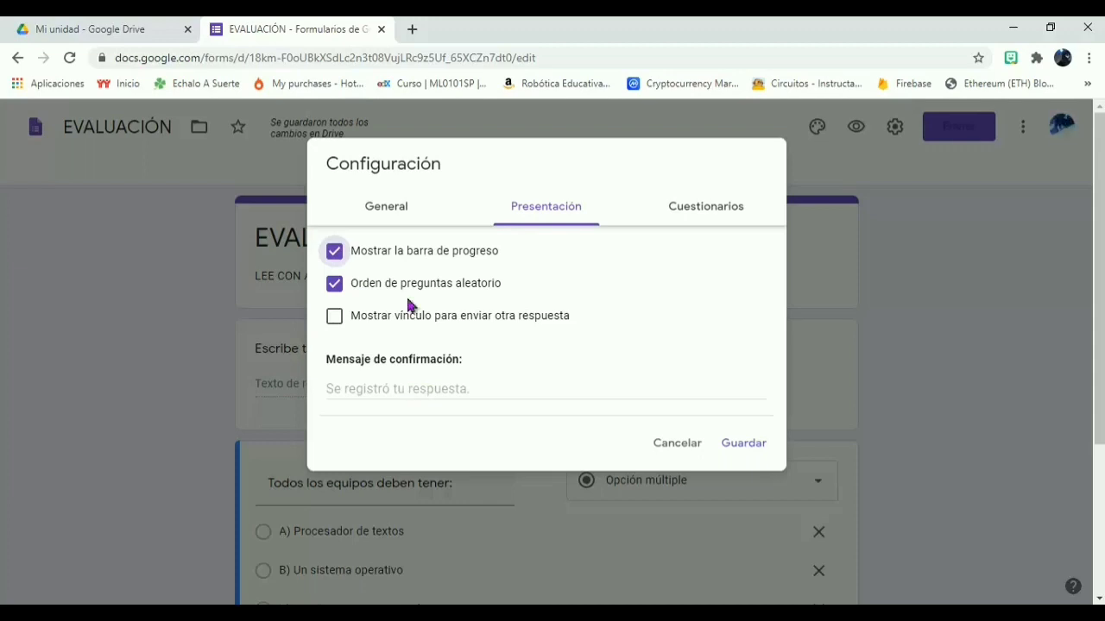
In the general settings, turn off the collection of e-mail addresses and limit the form to 1 response
left_click(392, 212)
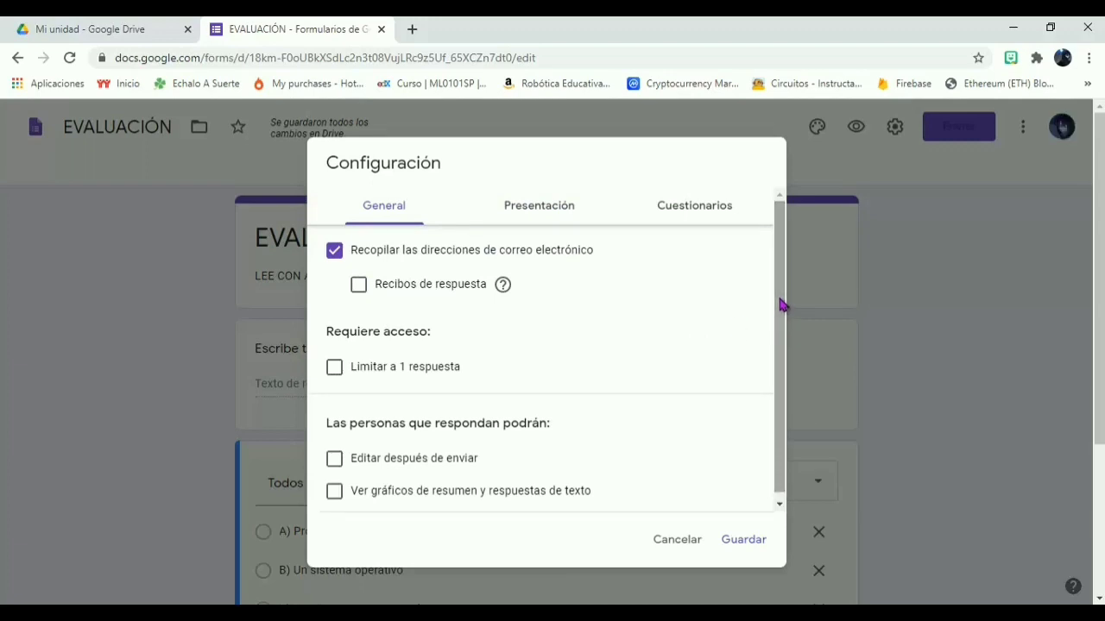
left_click(336, 255)
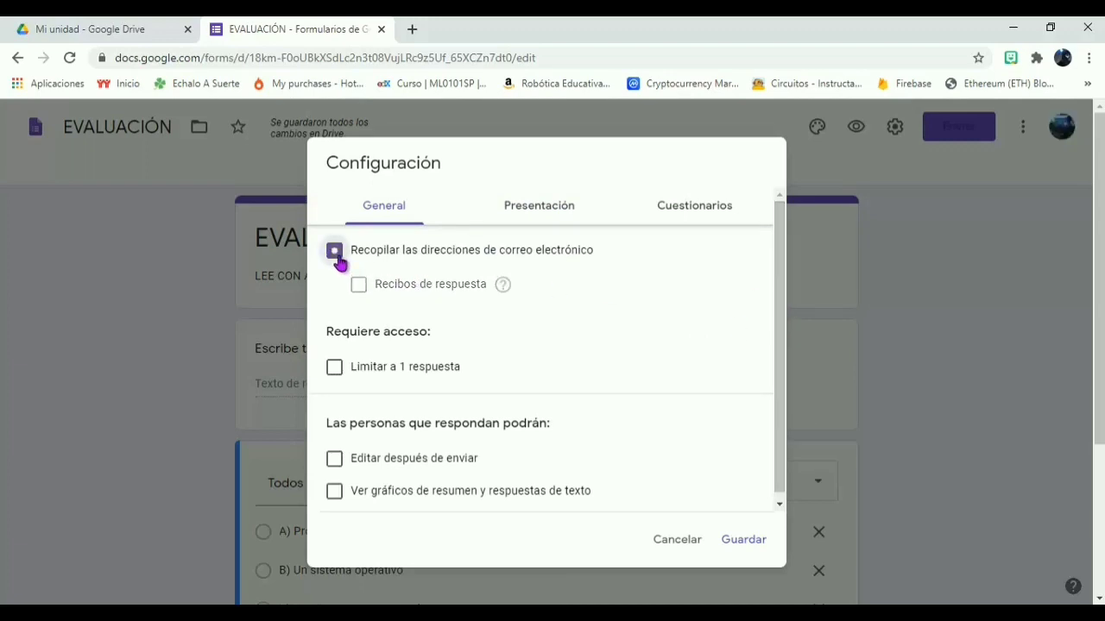
left_click(336, 367)
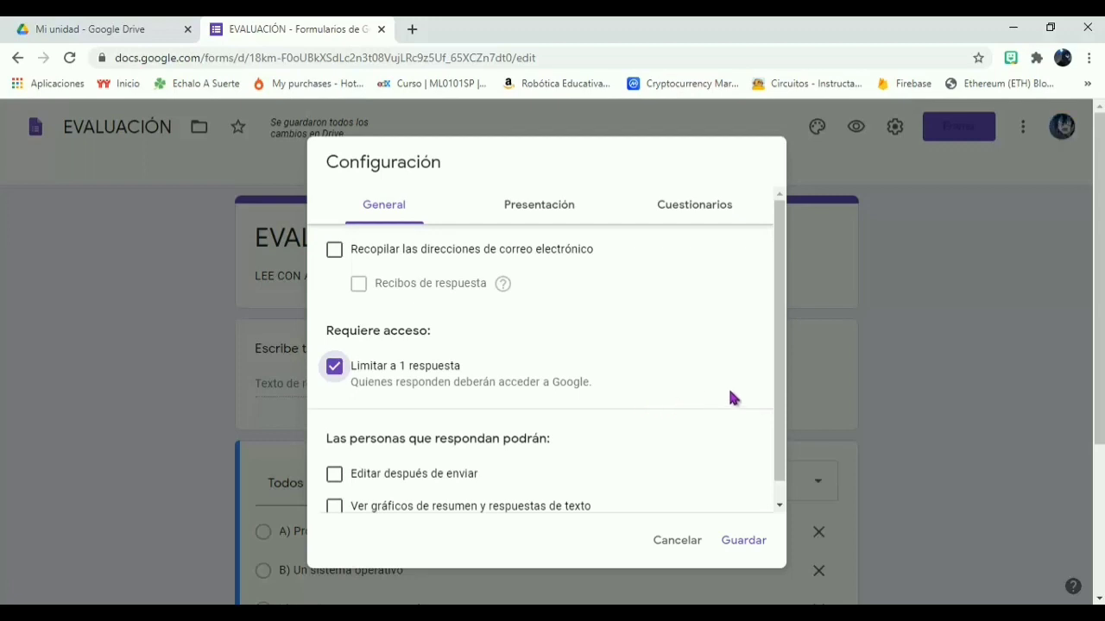
scroll(771, 415, "down", 1)
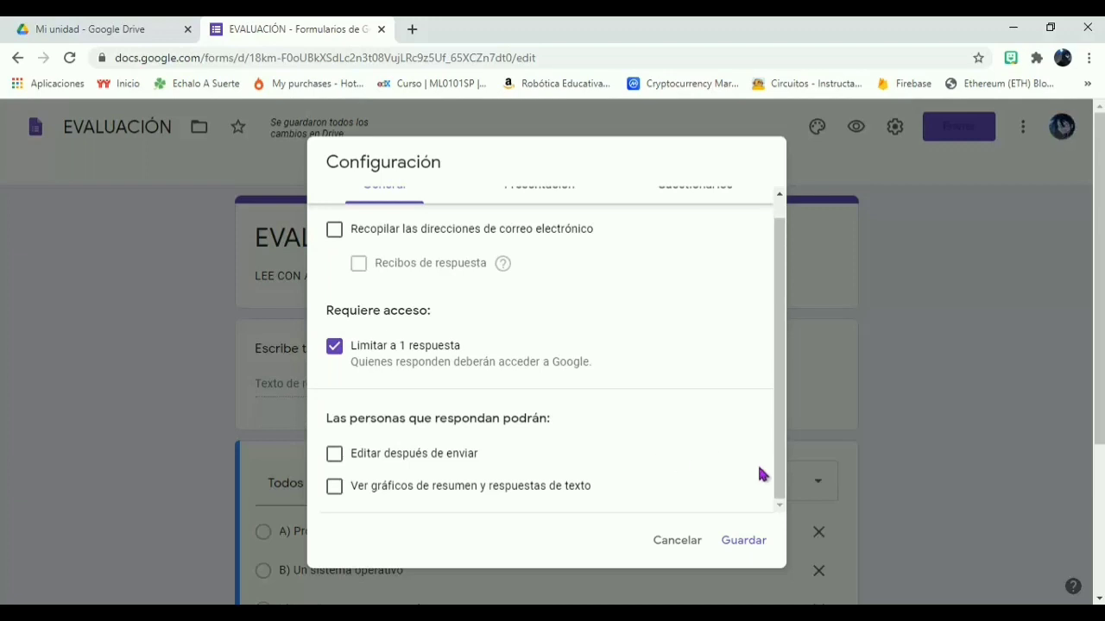
left_click_drag(783, 447, 779, 385)
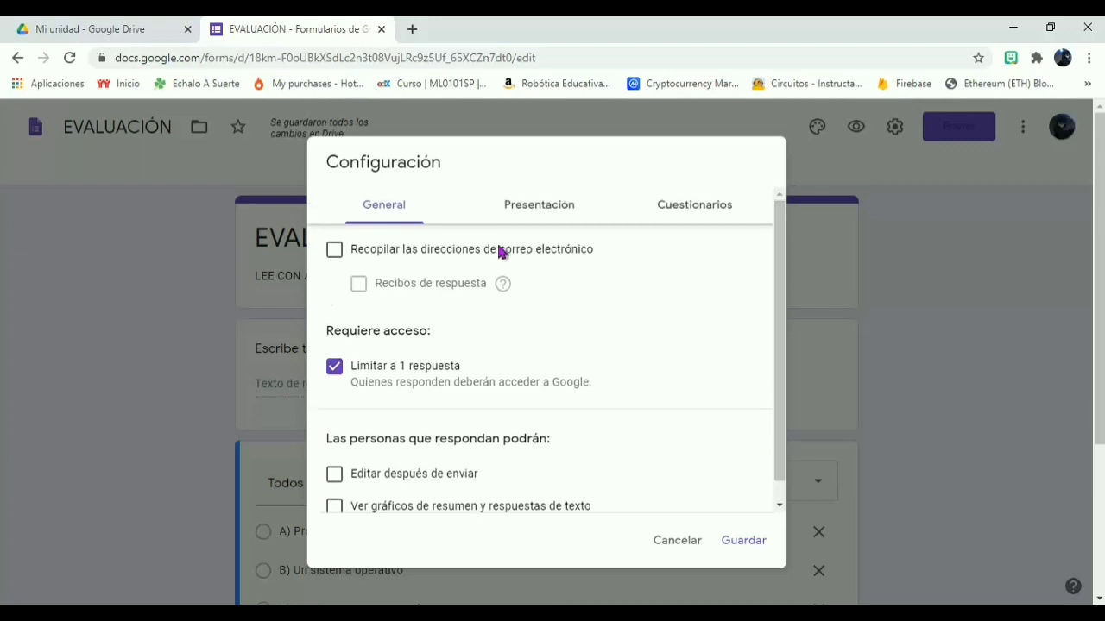
Review the presentation and quiz options and save the form's configuration
left_click(519, 214)
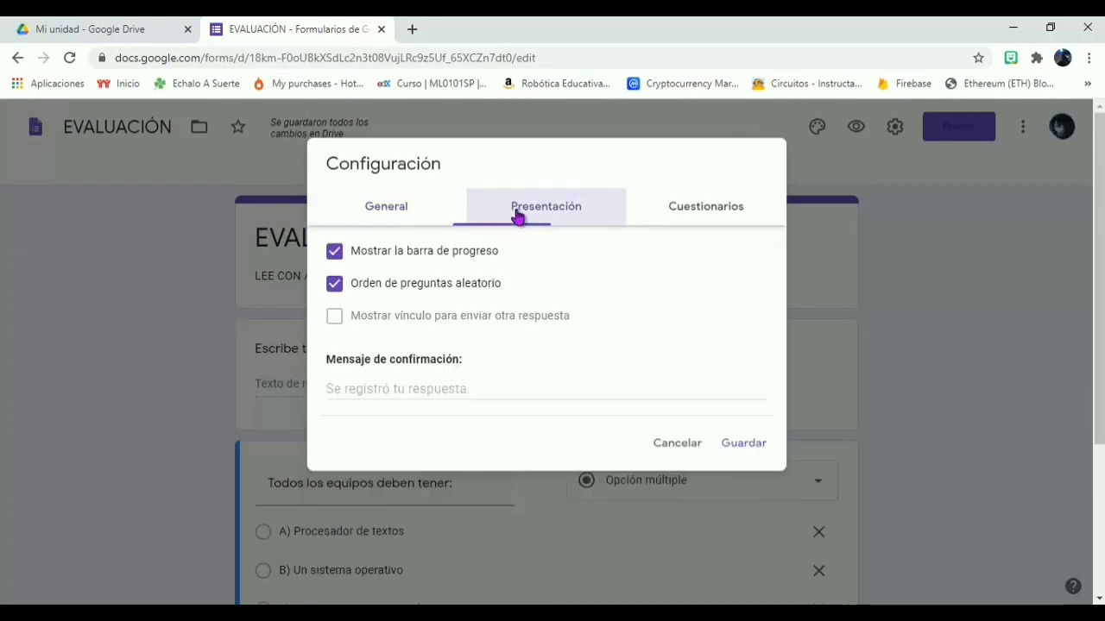
left_click(702, 213)
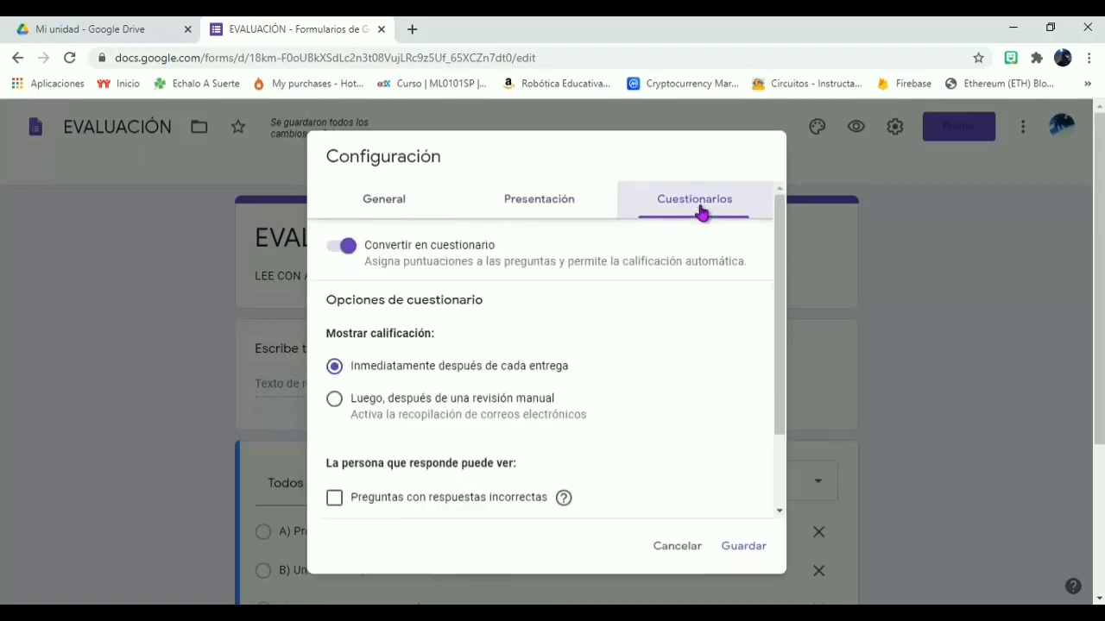
left_click_drag(779, 301, 778, 370)
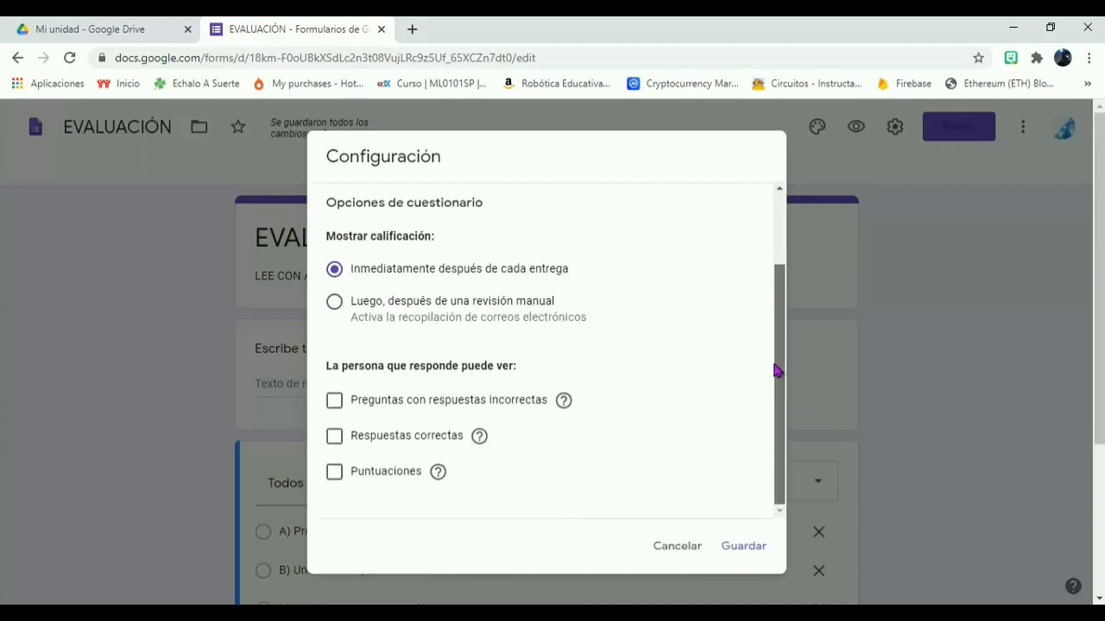
left_click(744, 546)
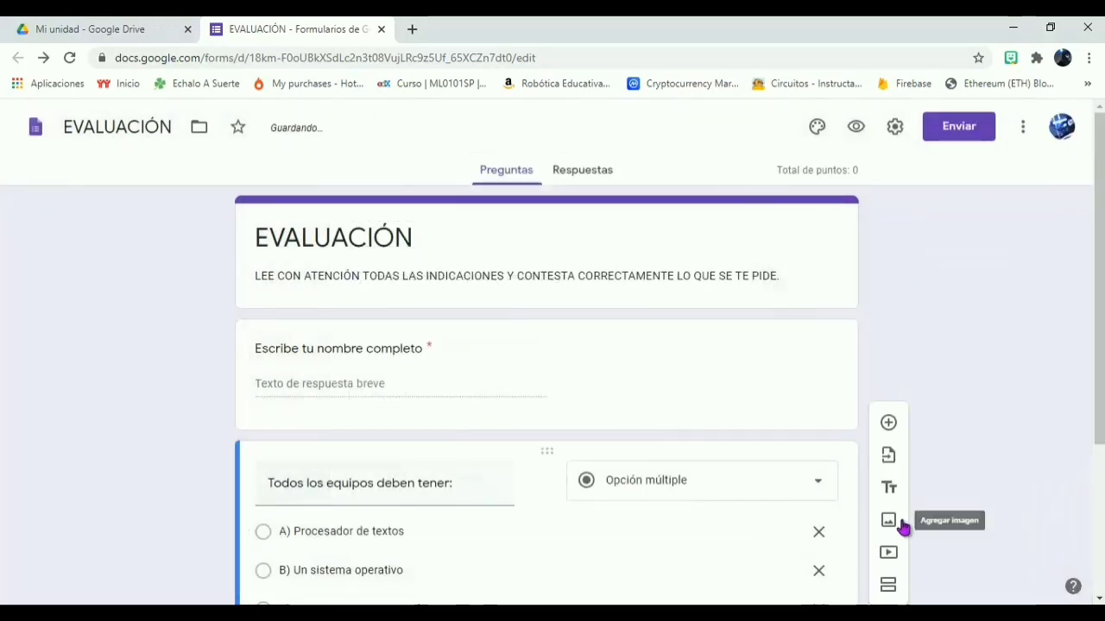
Set the answer key of "Todos los equipos deben tener:" to B) Un sistema operativo, worth 10 points
left_click_drag(1100, 314, 1100, 452)
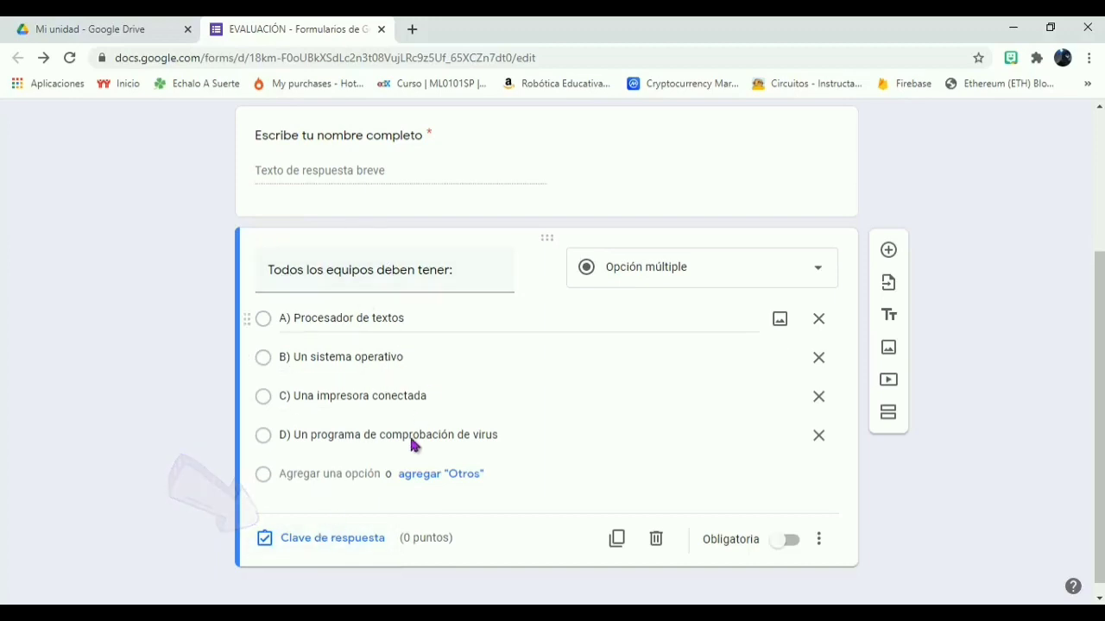
left_click(354, 543)
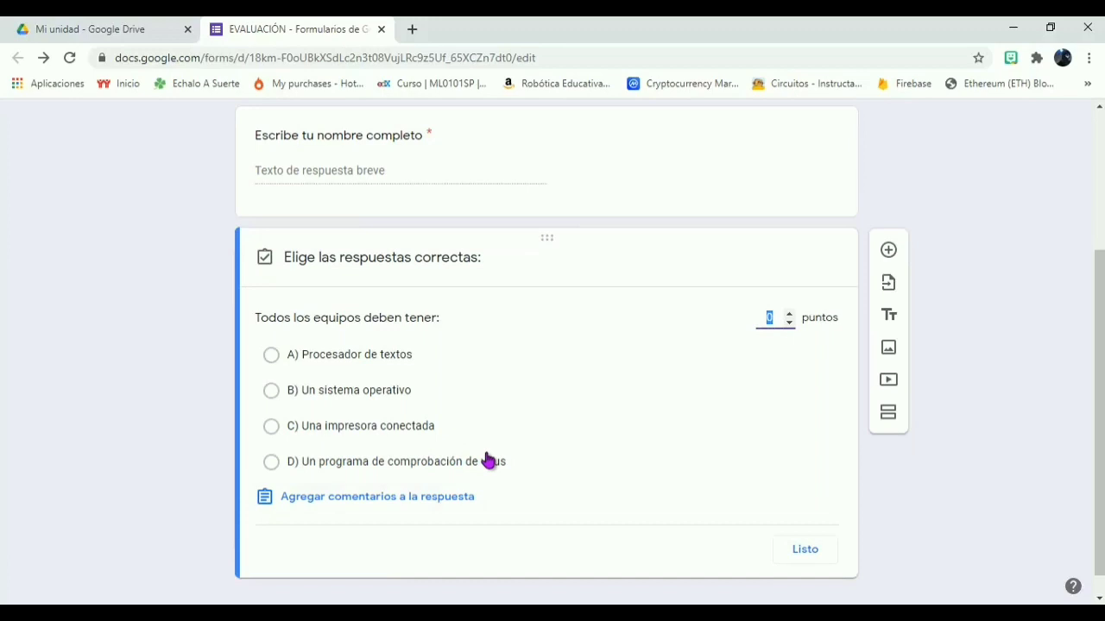
left_click(276, 395)
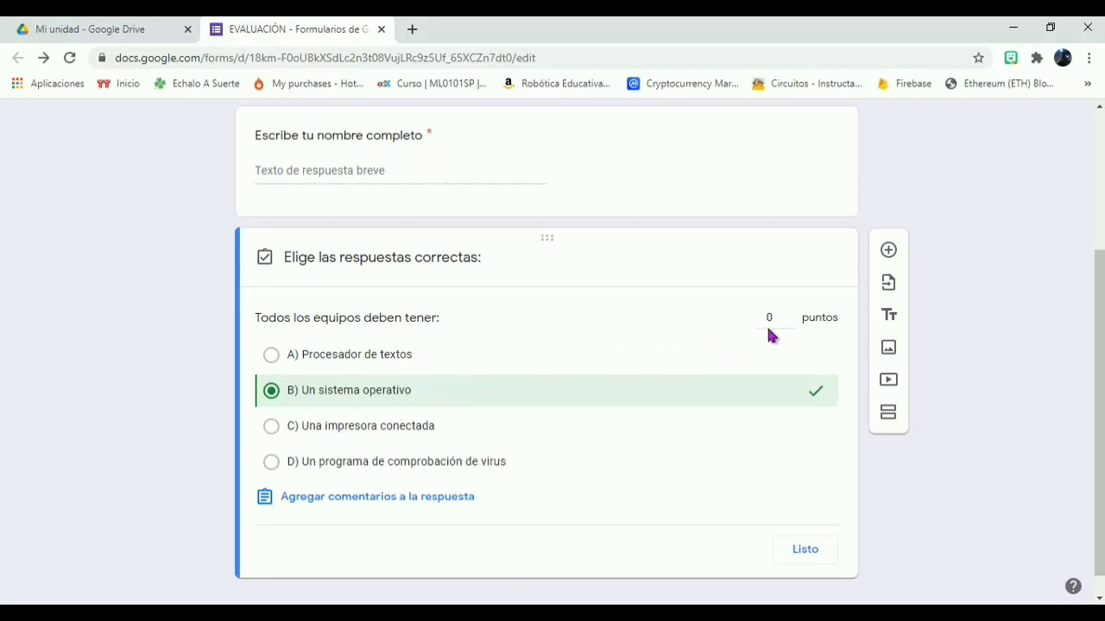
left_click(791, 314)
left_click(791, 314)
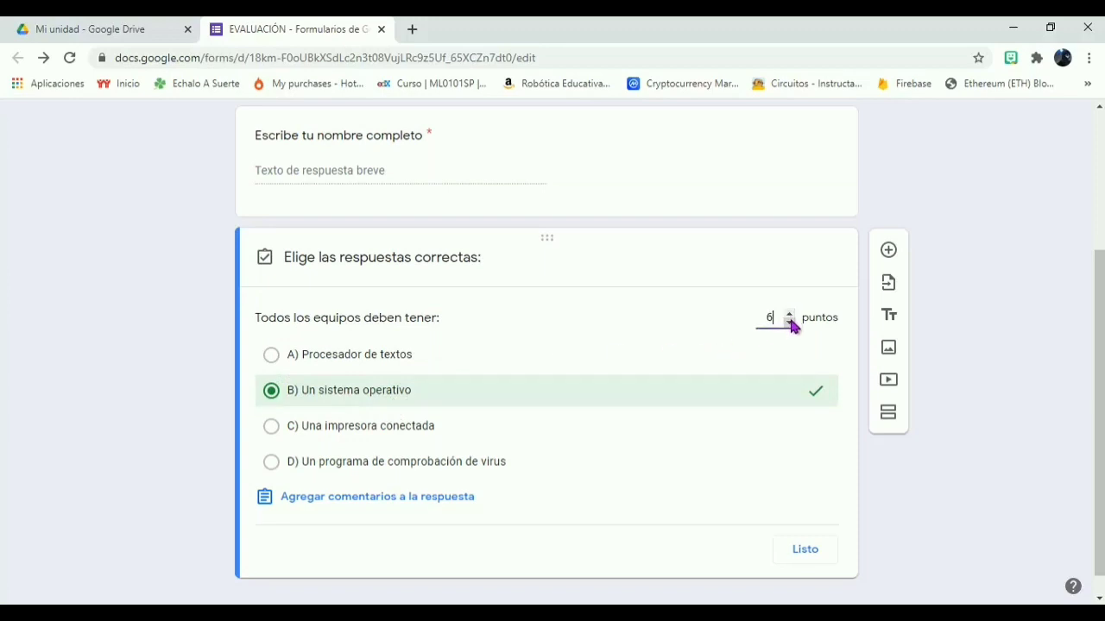
left_click(791, 316)
left_click(805, 550)
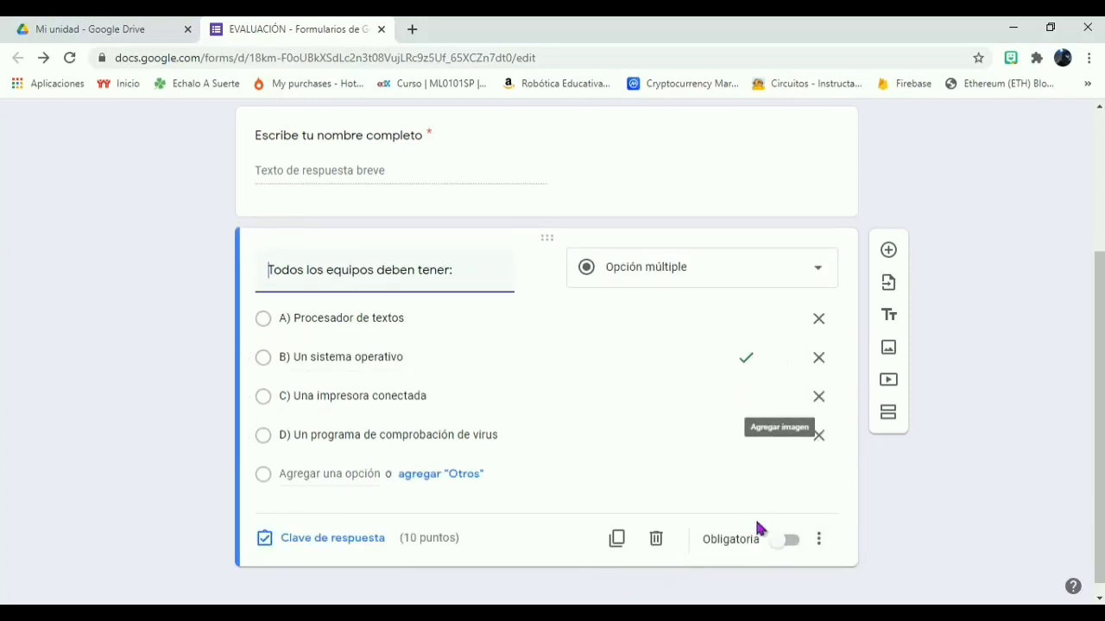
Make the question "Todos los equipos deben tener:" mandatory and check the form's point total
left_click(781, 541)
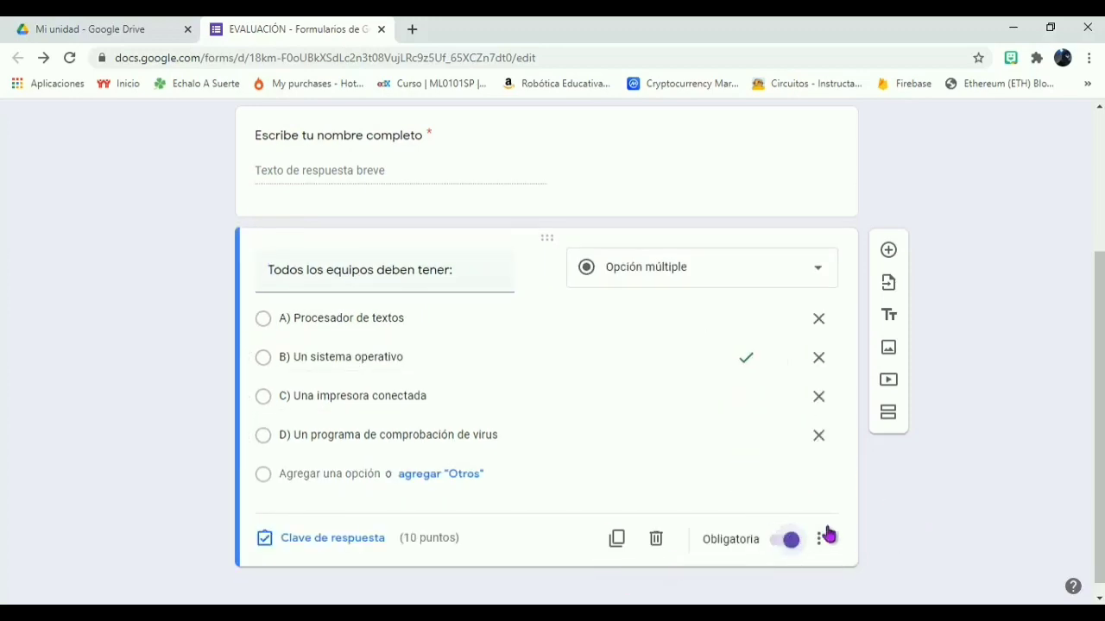
scroll(1086, 490, "up", 3)
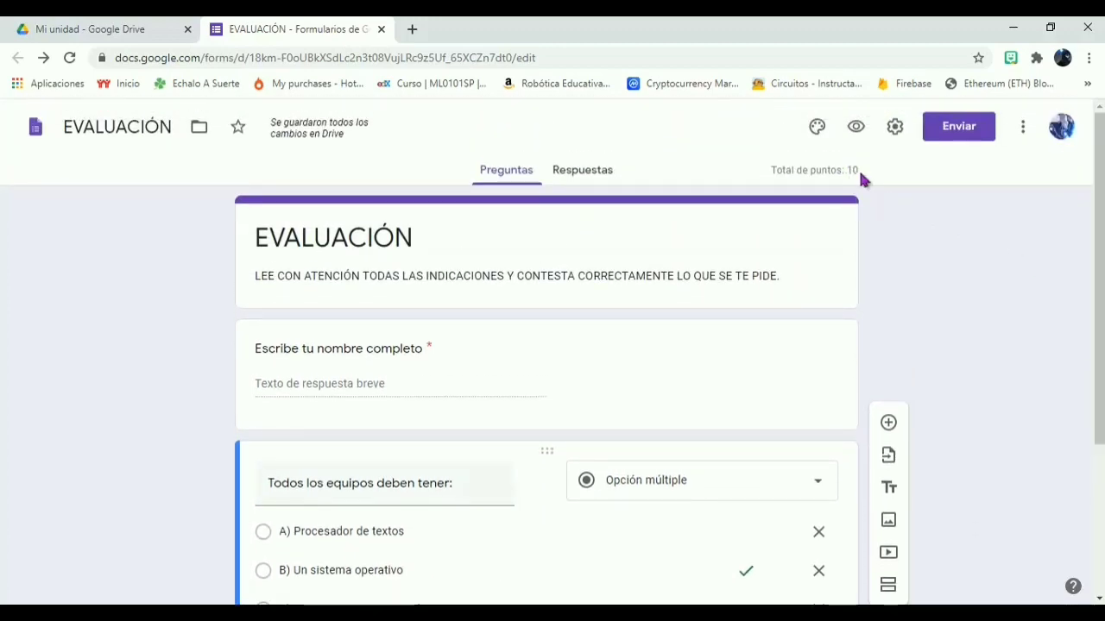
scroll(863, 367, "down", 3)
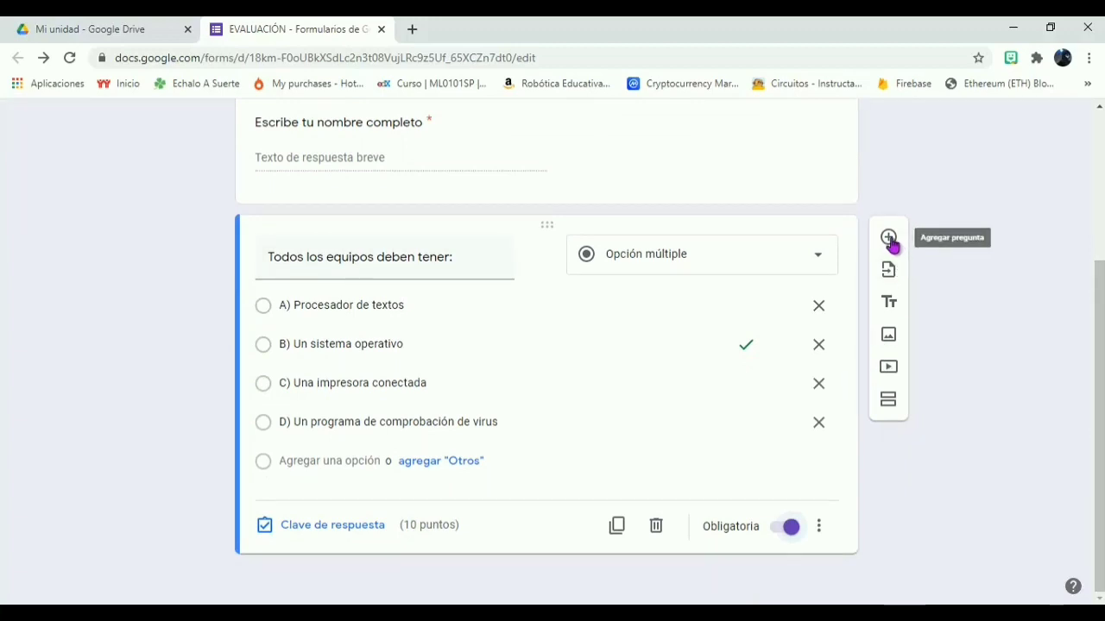
Add a new question below the first multiple-choice one and set its type to Casillas de verificación
left_click(686, 273)
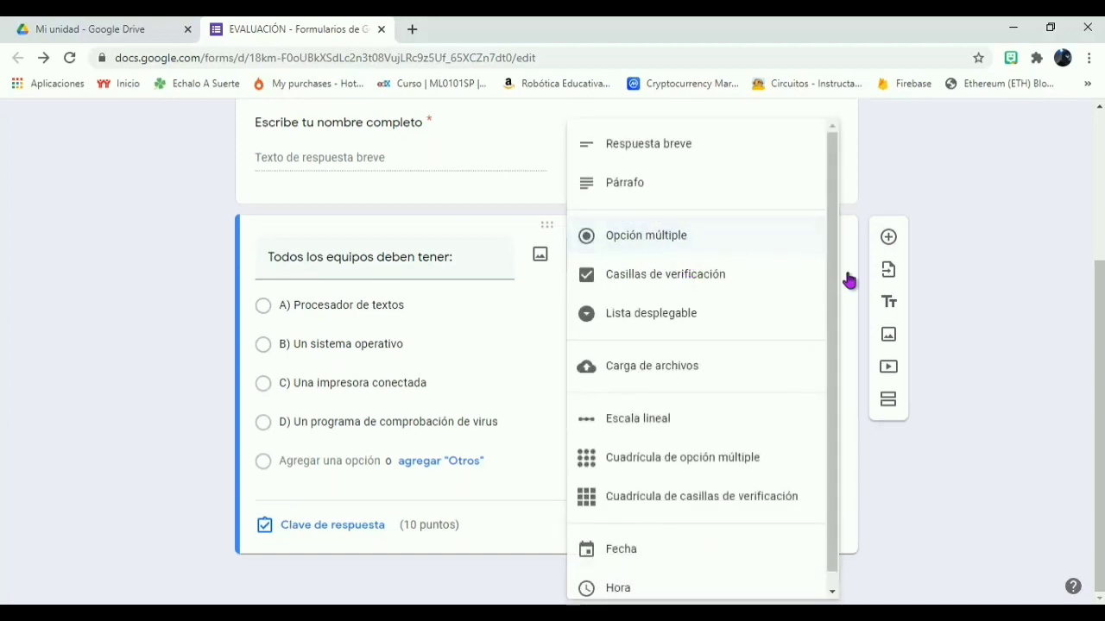
left_click(525, 300)
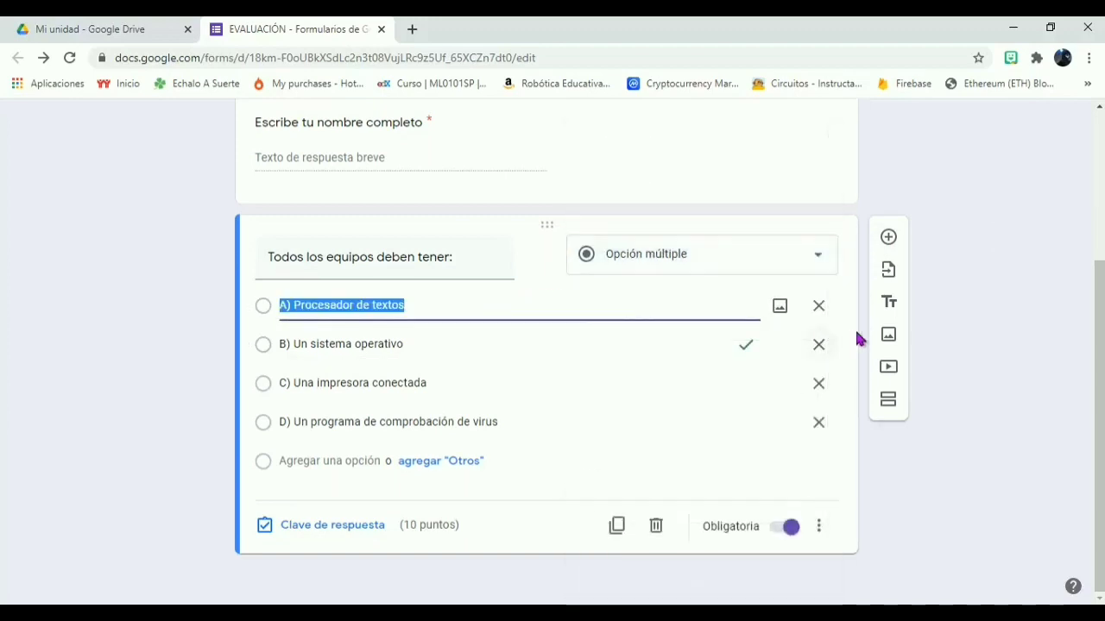
left_click(890, 239)
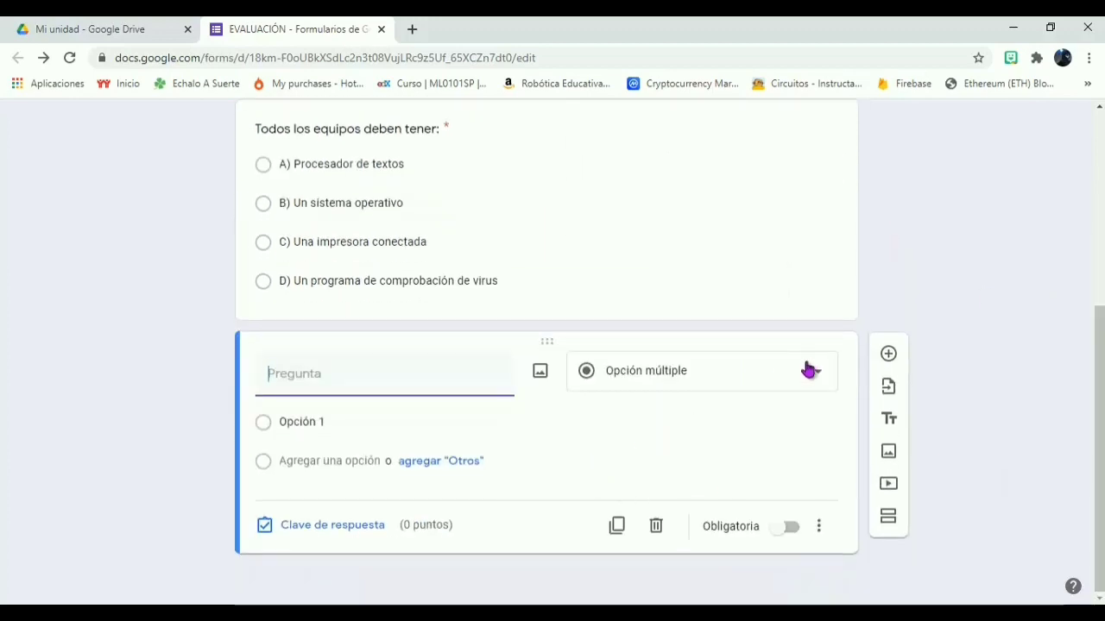
left_click(793, 381)
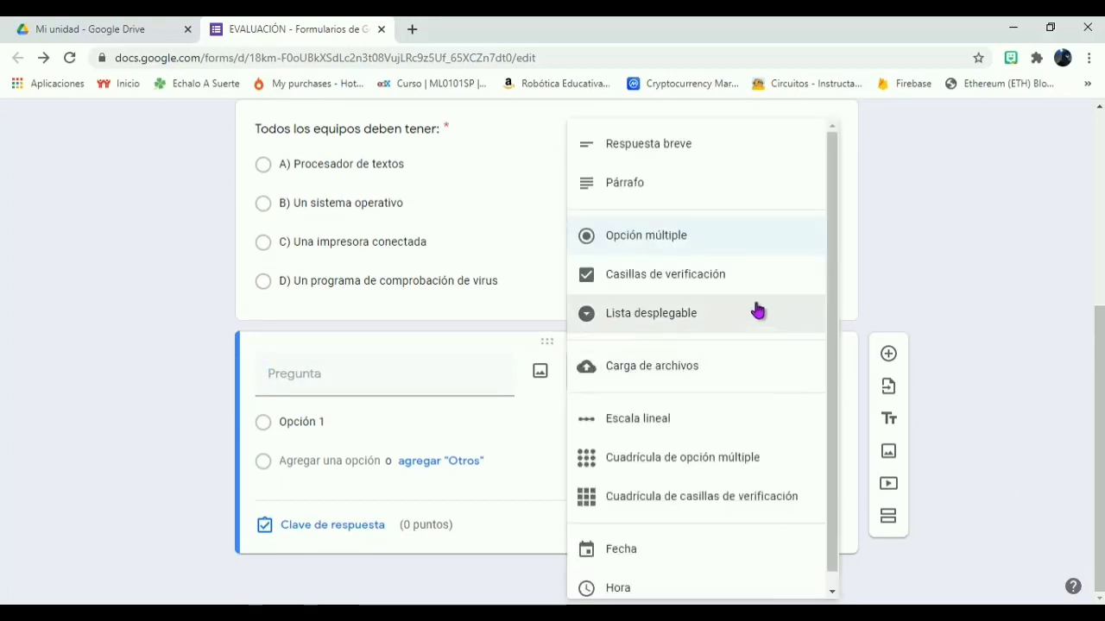
left_click(701, 285)
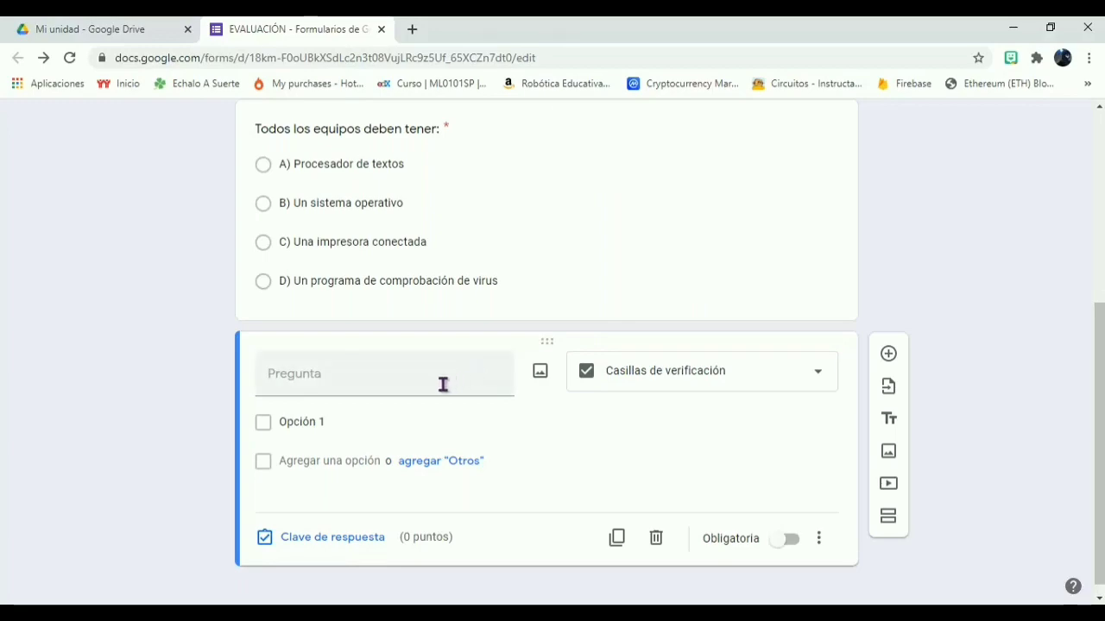
Copy "¿Cuál son dispositivo de salida?" and its options A) Impresora, B) Monitor, C) Teclado and D) Módem from the Word document into the checkbox question
key("alt+Tab")
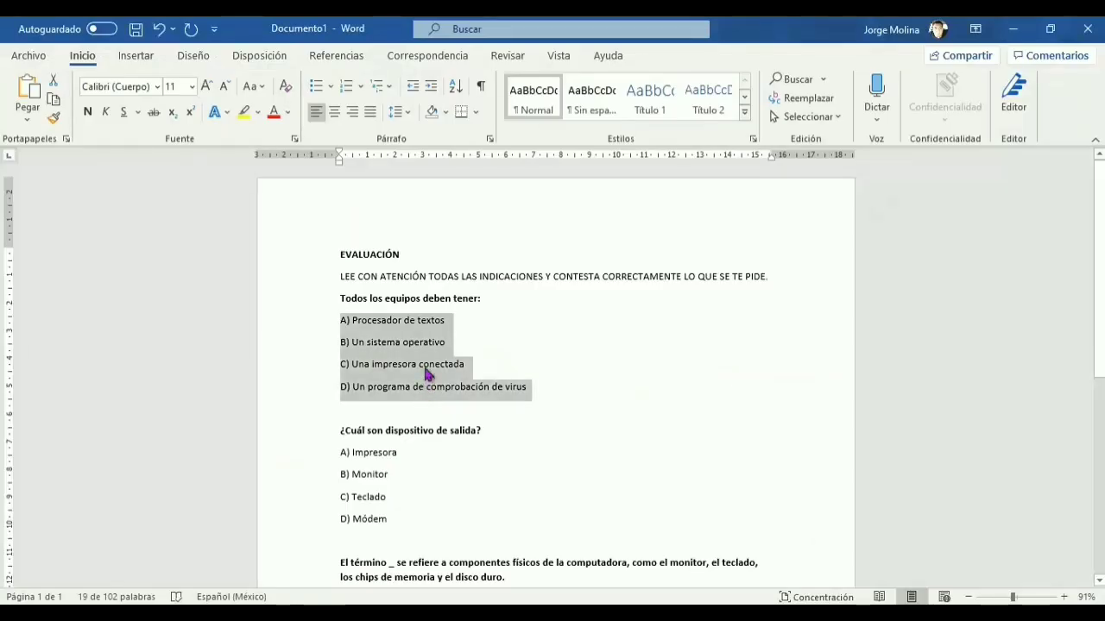
left_click_drag(489, 428, 342, 435)
key("alt+Tab")
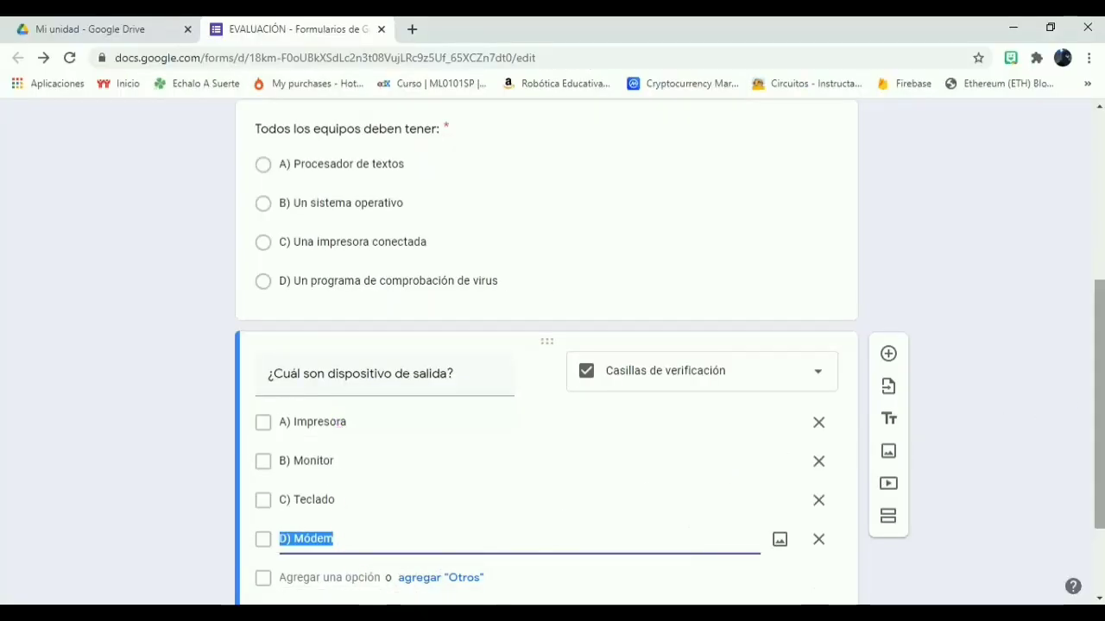
Mark A) Impresora, B) Monitor and D) Módem as the correct answers of the output devices question
scroll(553, 345, "down", 2)
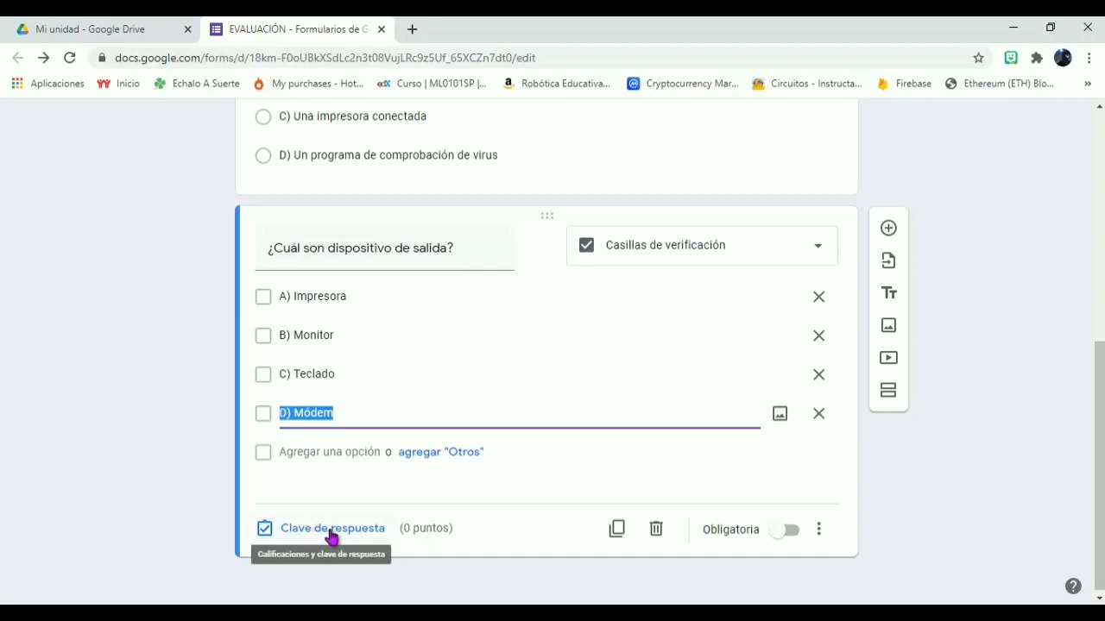
left_click(331, 535)
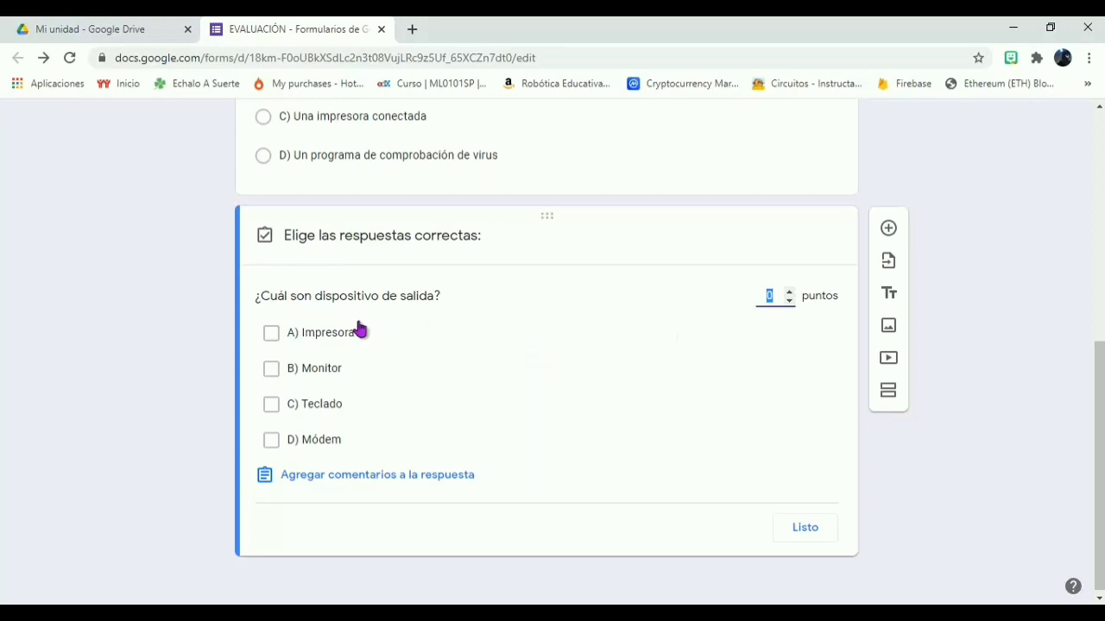
left_click(271, 335)
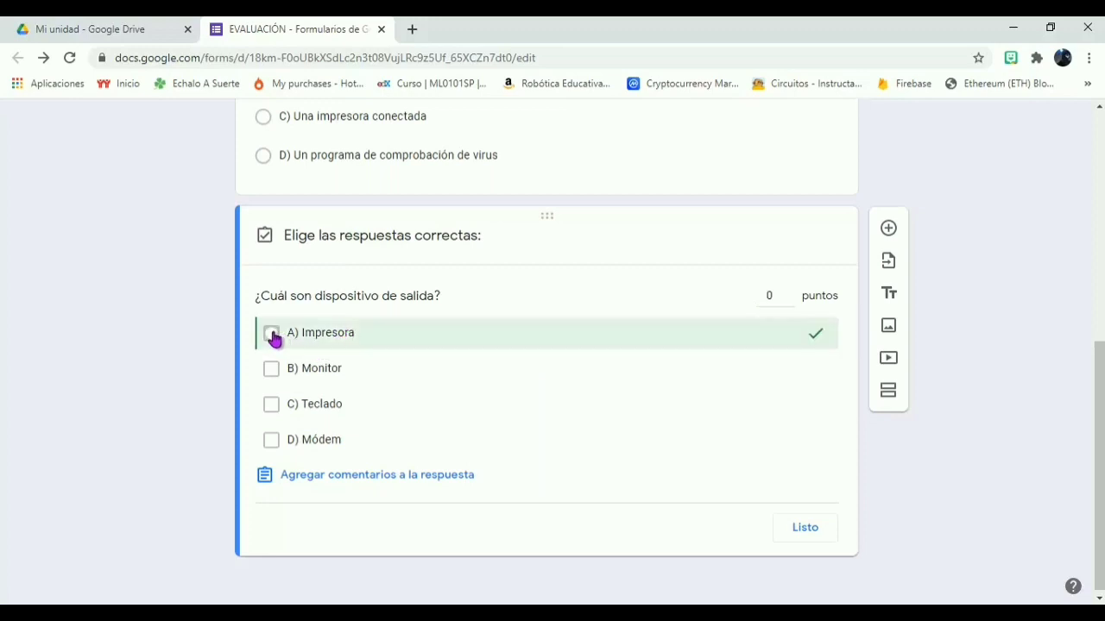
left_click(272, 368)
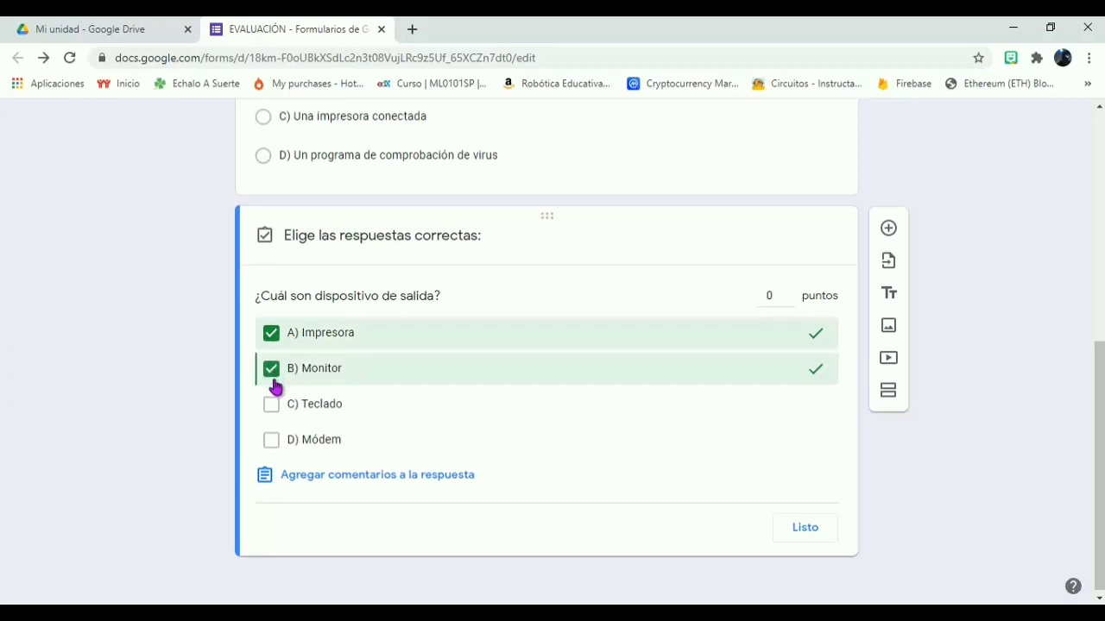
left_click(272, 444)
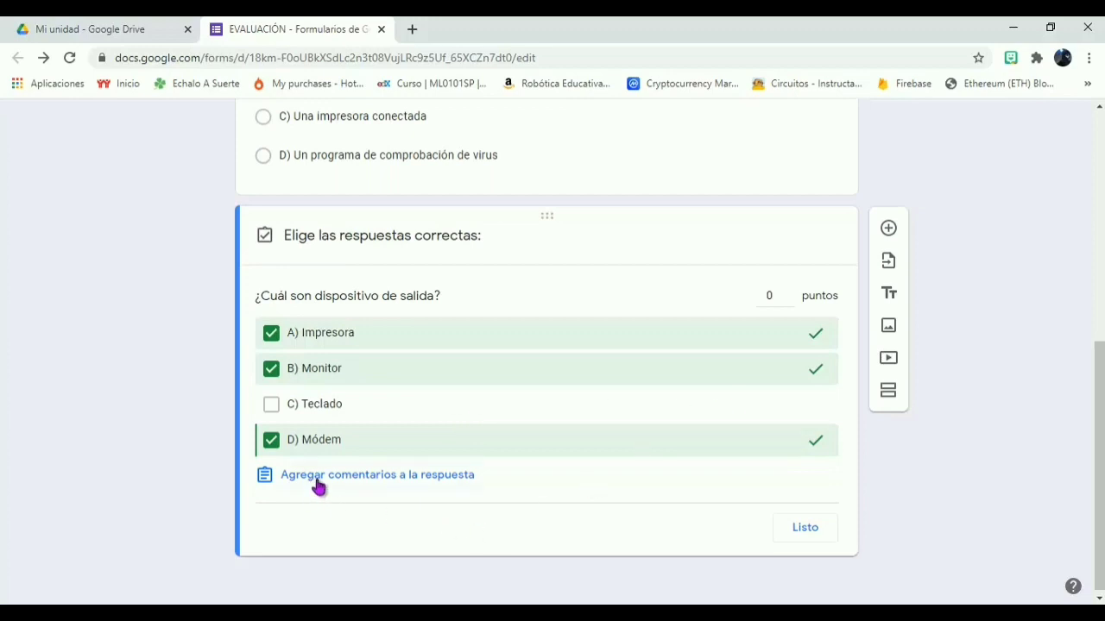
Add answer feedback: "deberías estudiar mas animo" for incorrect answers and "muy bien" for correct ones, and save it
left_click(440, 485)
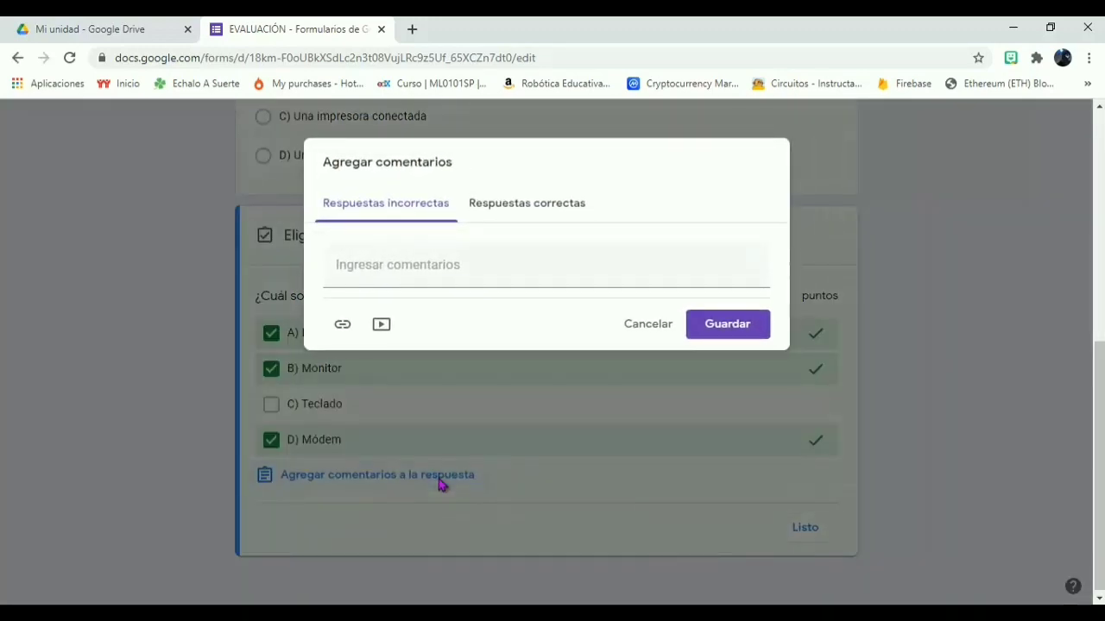
left_click(425, 264)
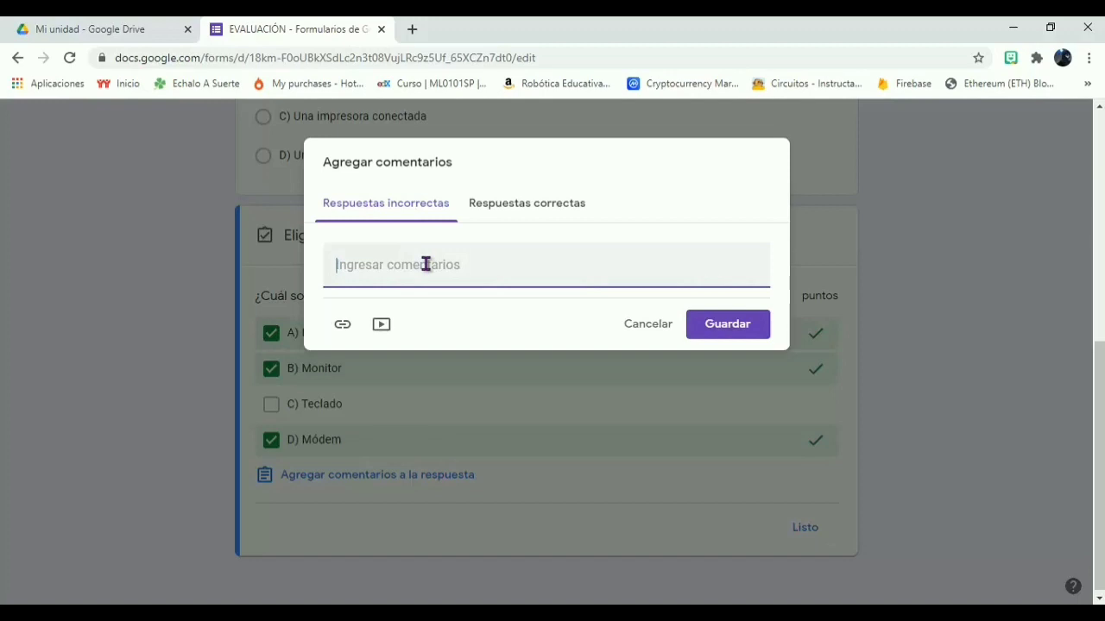
type("deberias estudiar mas animo")
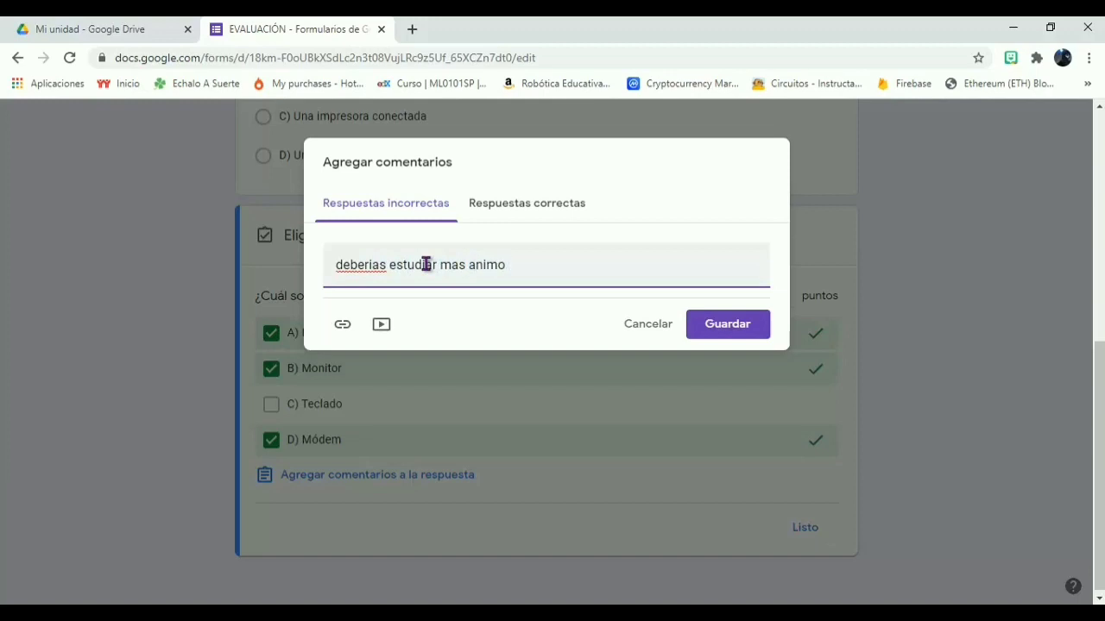
right_click(377, 265)
left_click(402, 273)
left_click(543, 210)
left_click(511, 264)
type("muy bien")
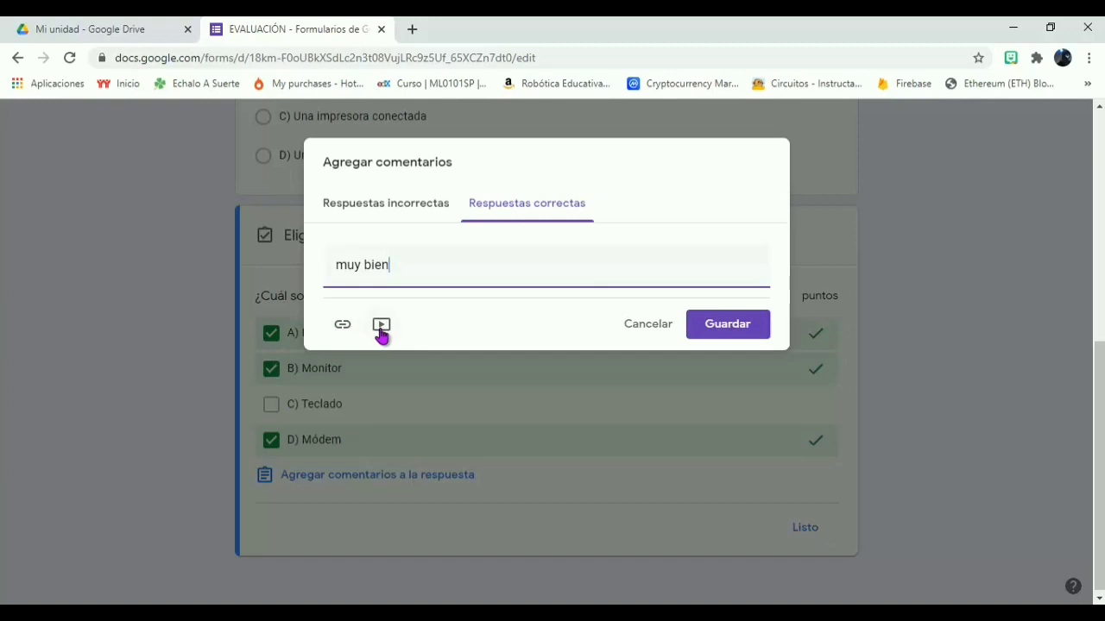
left_click(728, 331)
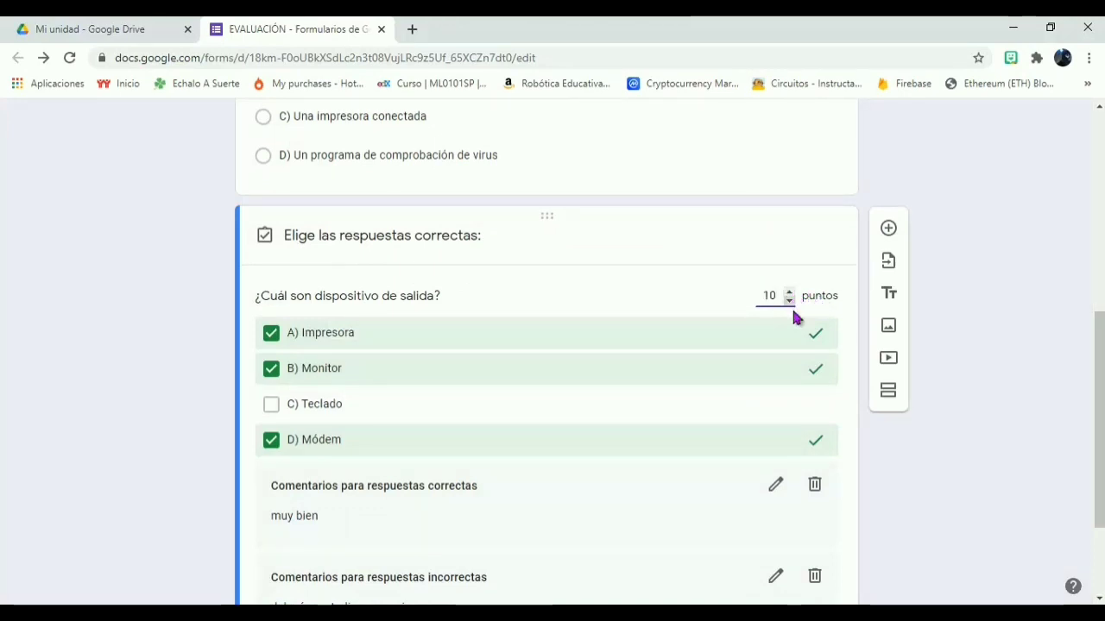
Finish the answer key of "¿Cuál son dispositivo de salida?" with a value of 10 points
scroll(1099, 414, "down", 1)
left_click_drag(1099, 385, 1083, 415)
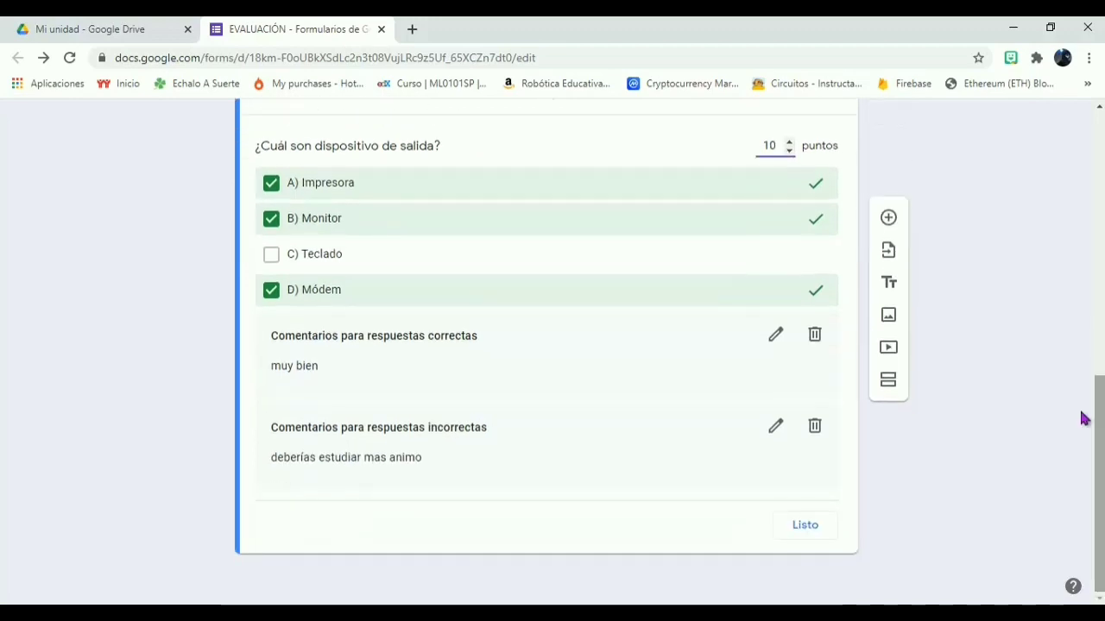
left_click(808, 527)
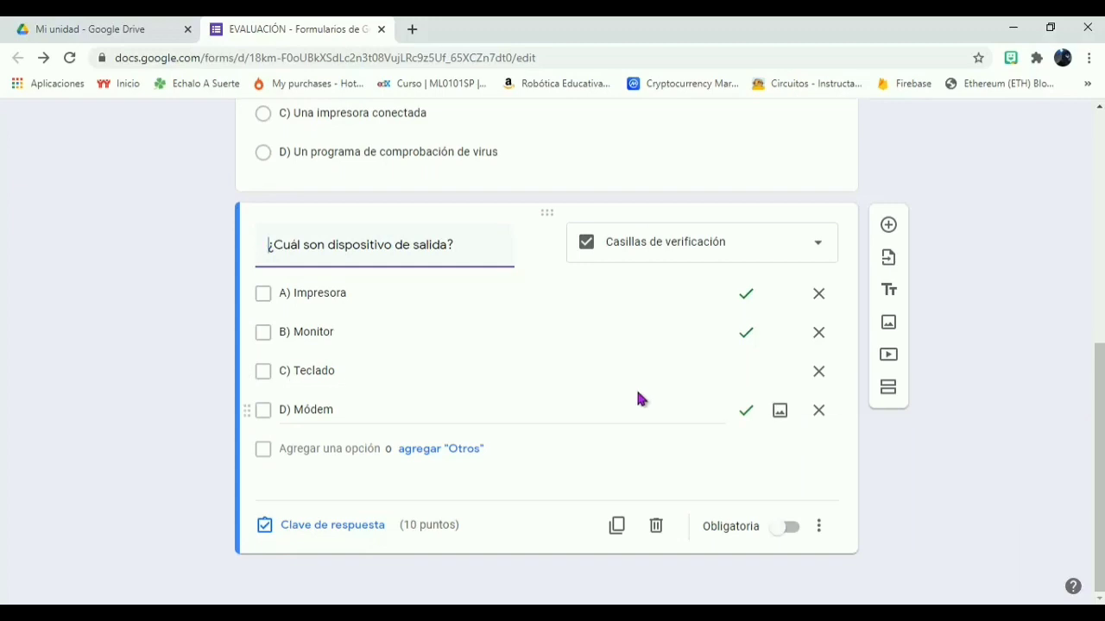
Add a question with the Word text "El término _ se refiere a componentes físicos..." and options A) Firmware, B) Salida, C) Hardware, D) Software
left_click(889, 226)
left_click(333, 504)
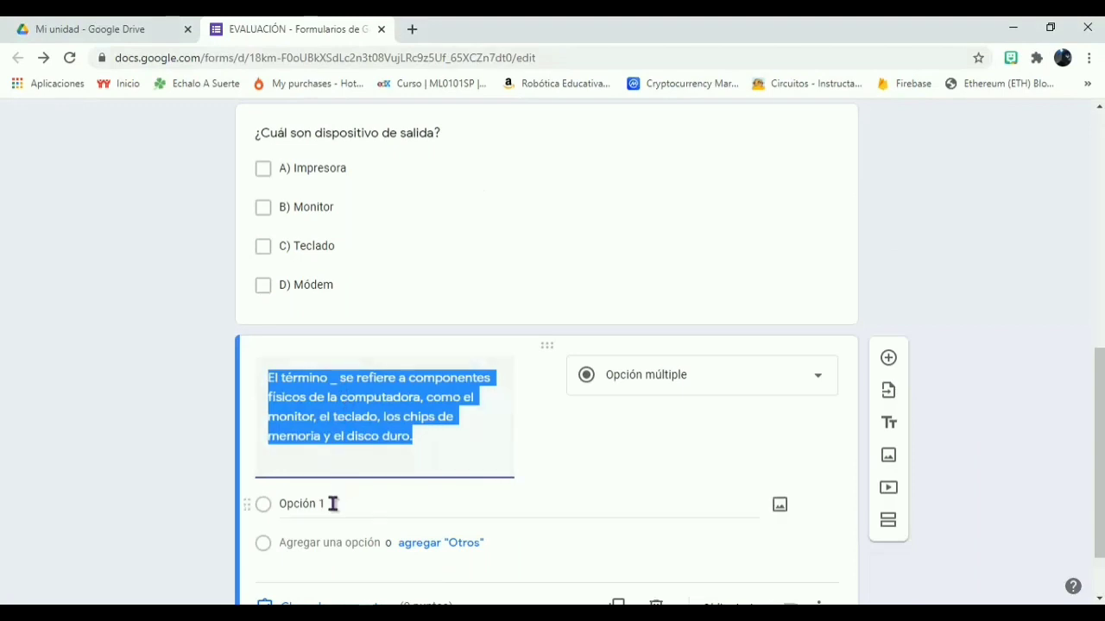
type("A) Firmware B) Salida C) Hardware D) Software")
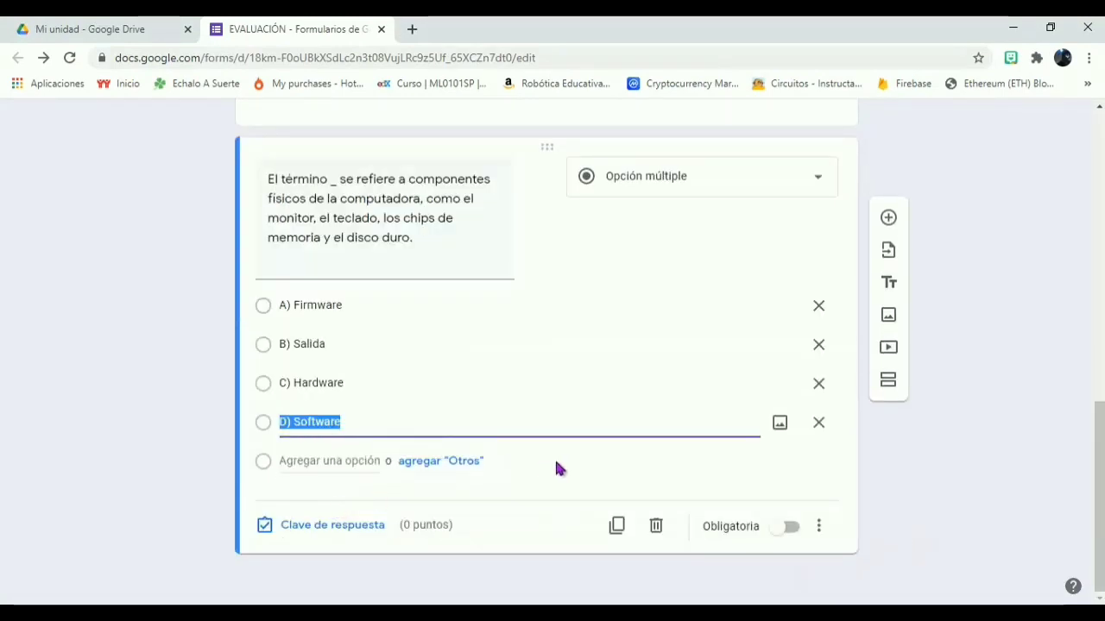
Change the type of the "El término _ se refiere..." question to Lista desplegable
left_click(605, 347)
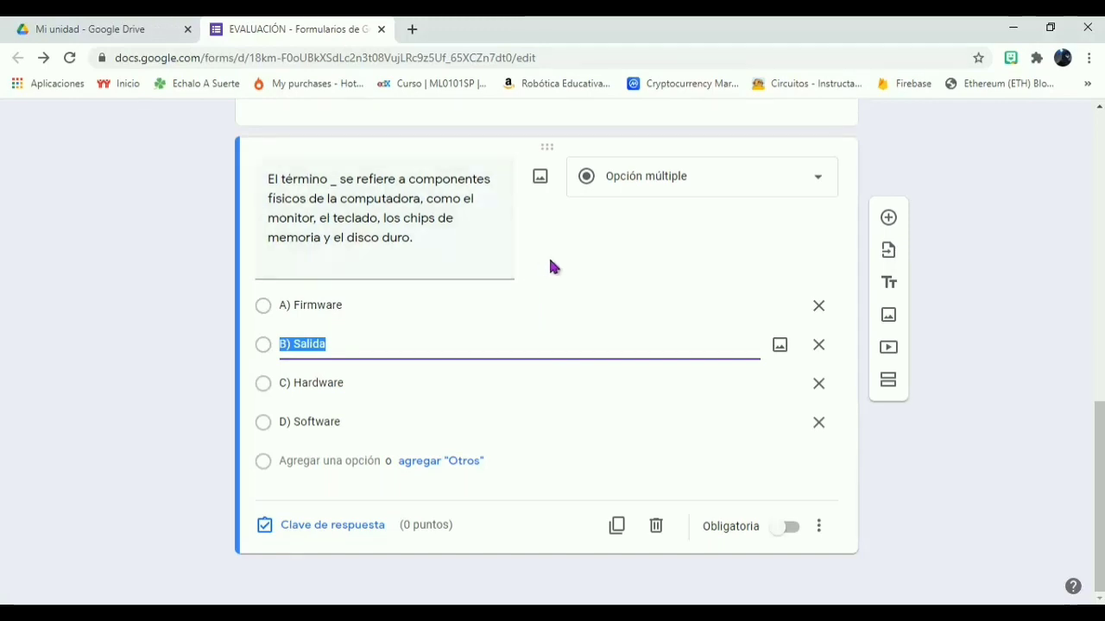
left_click(799, 191)
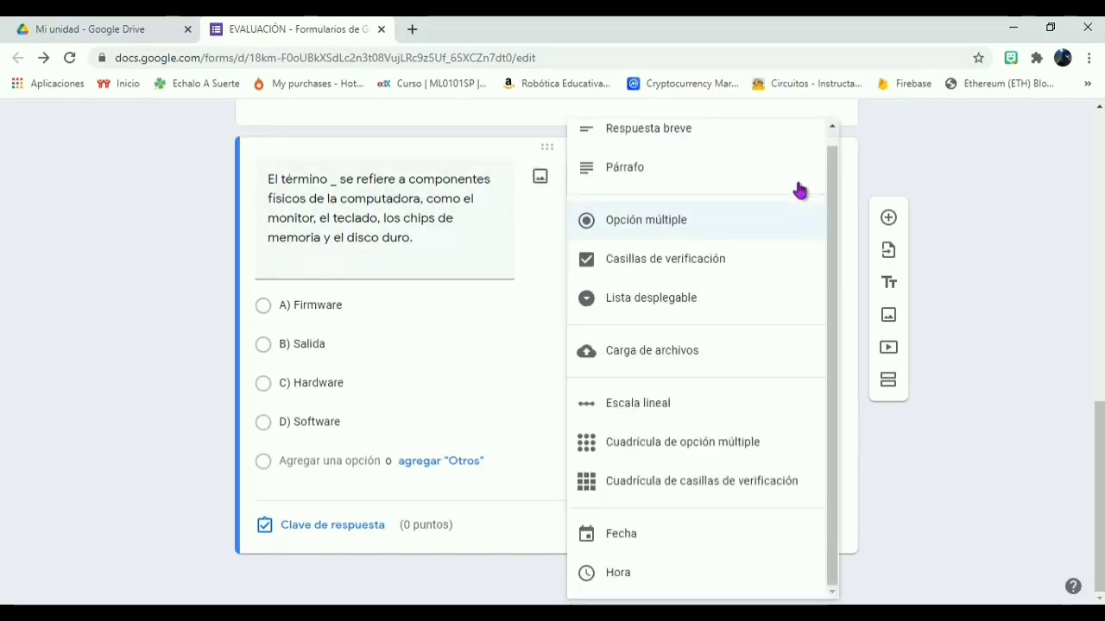
left_click(700, 301)
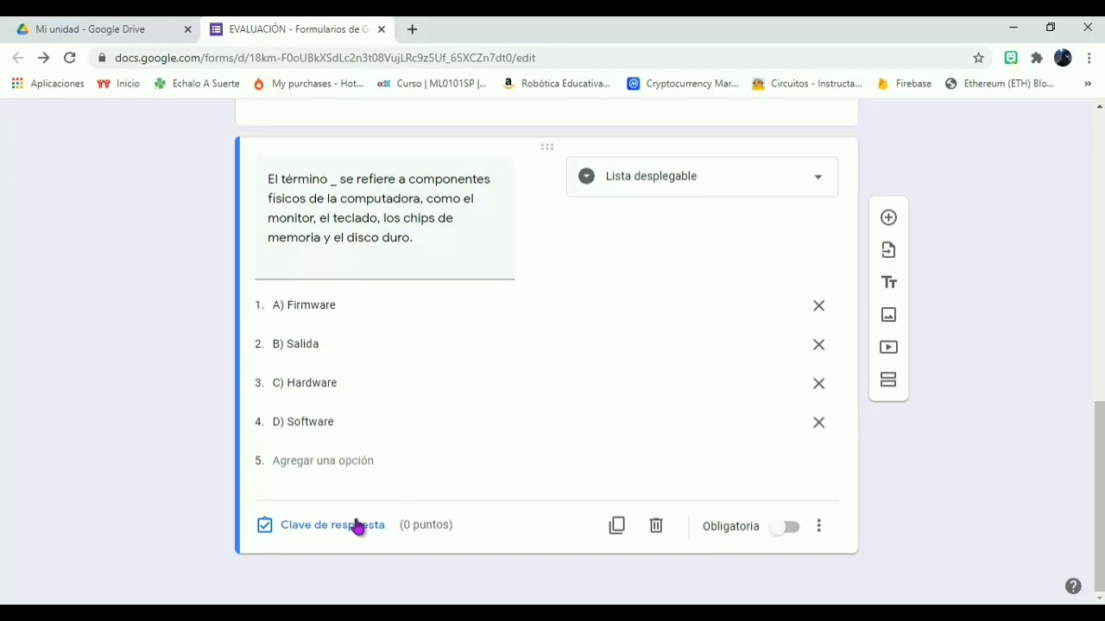
Set the answer key of the "El término _" question to C) Hardware, worth 10 points
left_click(304, 535)
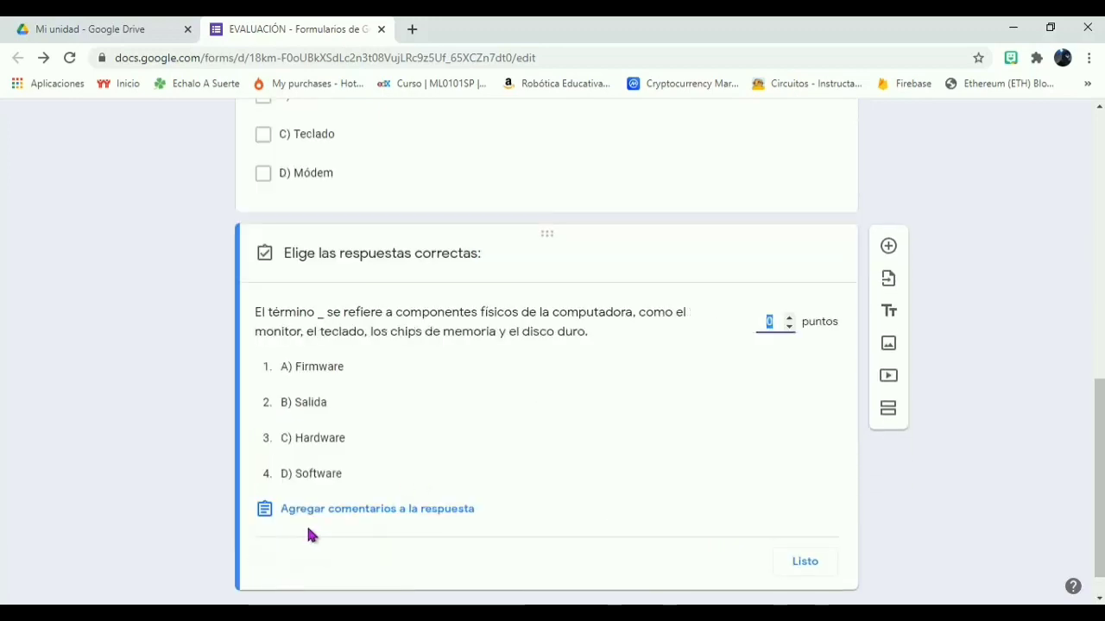
left_click(789, 317)
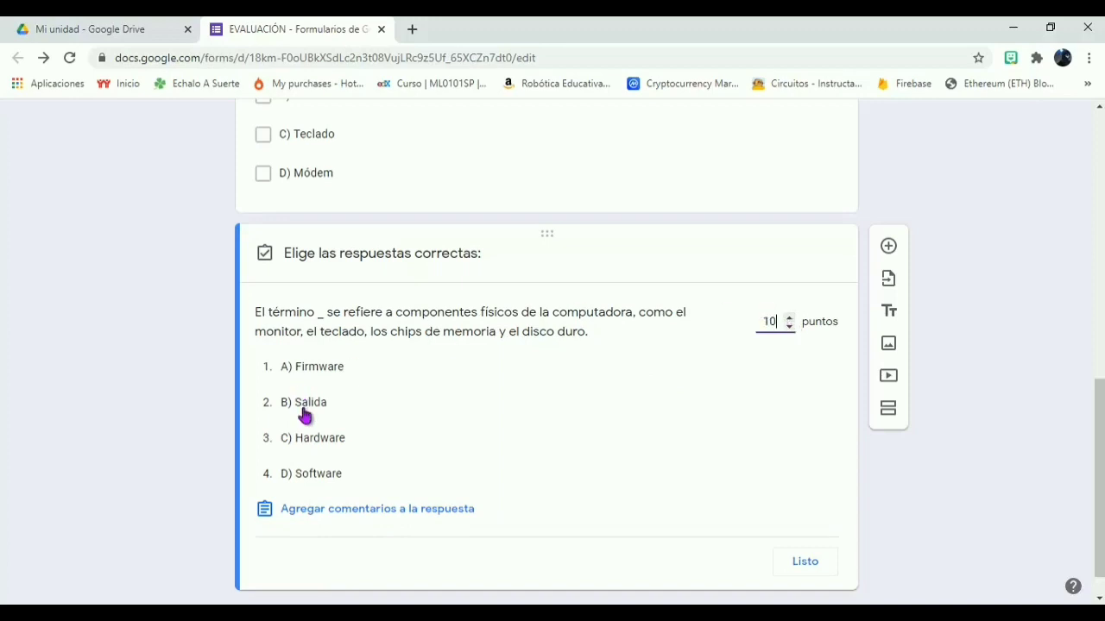
left_click(302, 439)
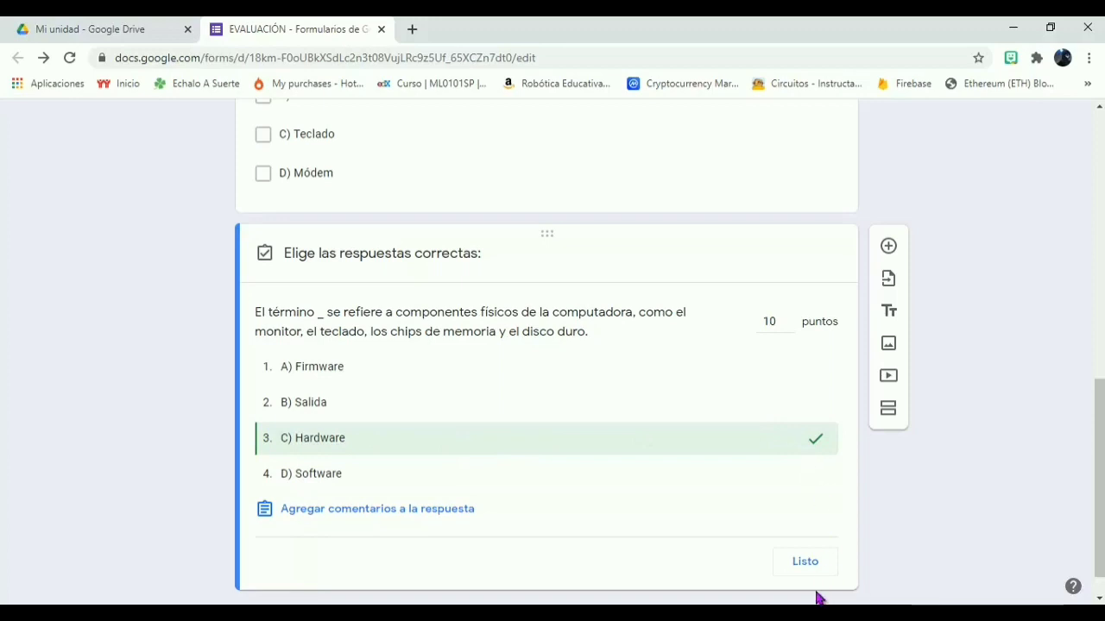
left_click(810, 567)
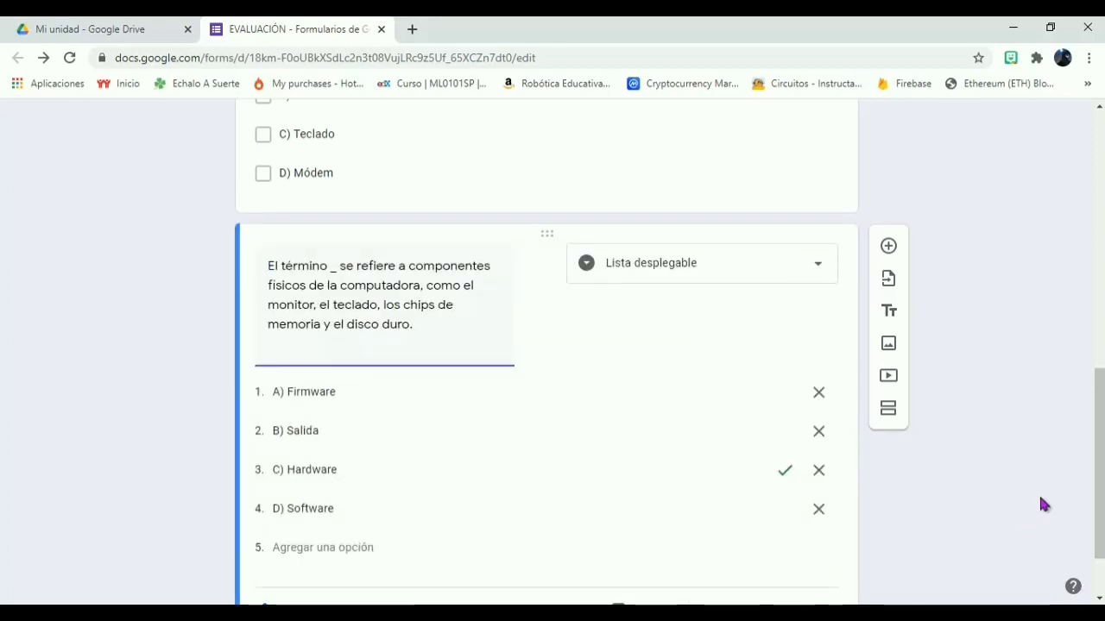
Make both the "El término _" dropdown question and "¿Cuál son dispositivo de salida?" mandatory
scroll(1097, 439, "down", 1)
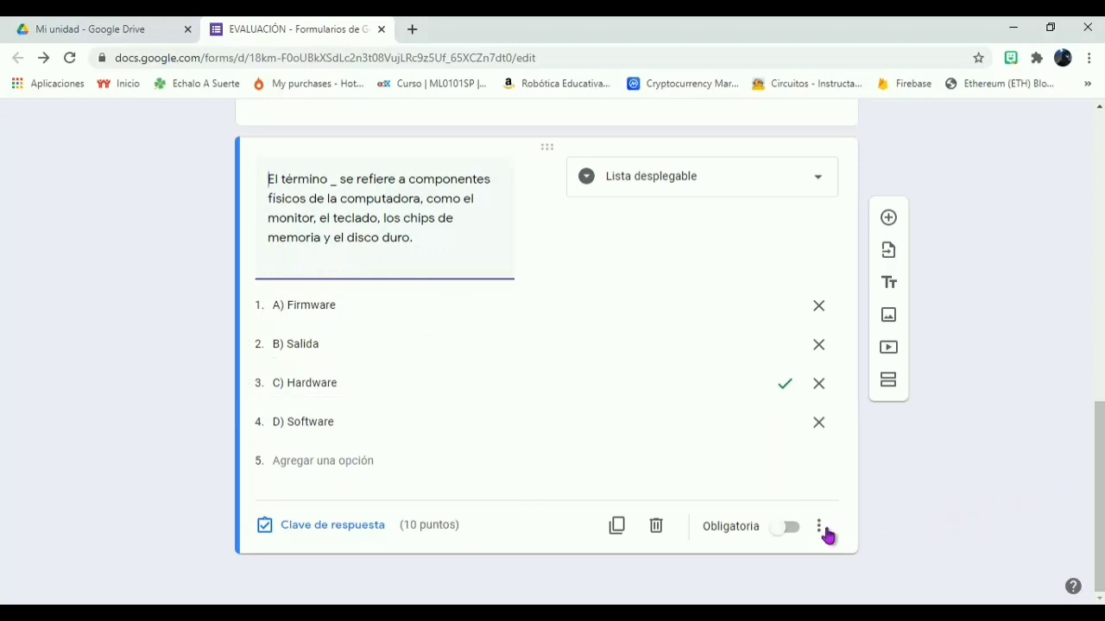
left_click(788, 527)
scroll(785, 535, "up", 5)
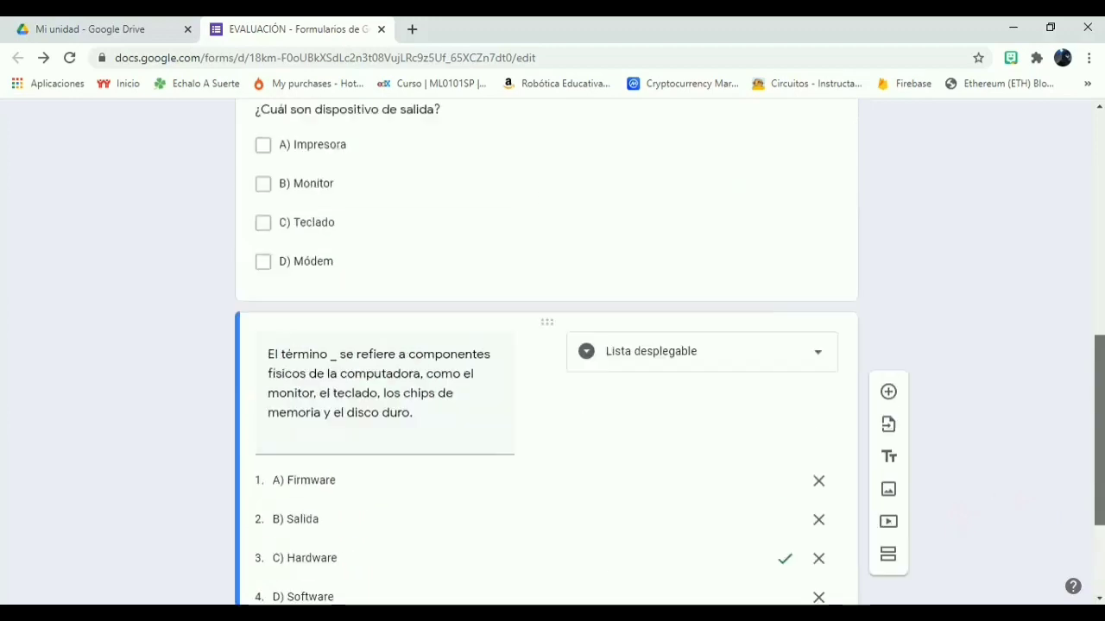
left_click(803, 461)
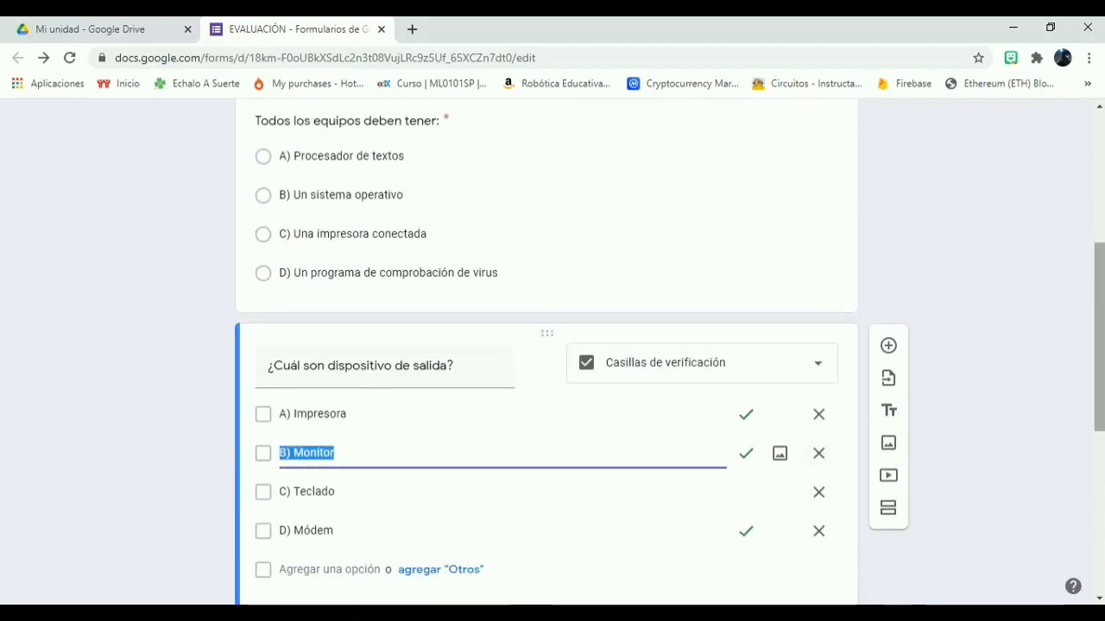
scroll(1101, 425, "down", 3)
left_click(787, 357)
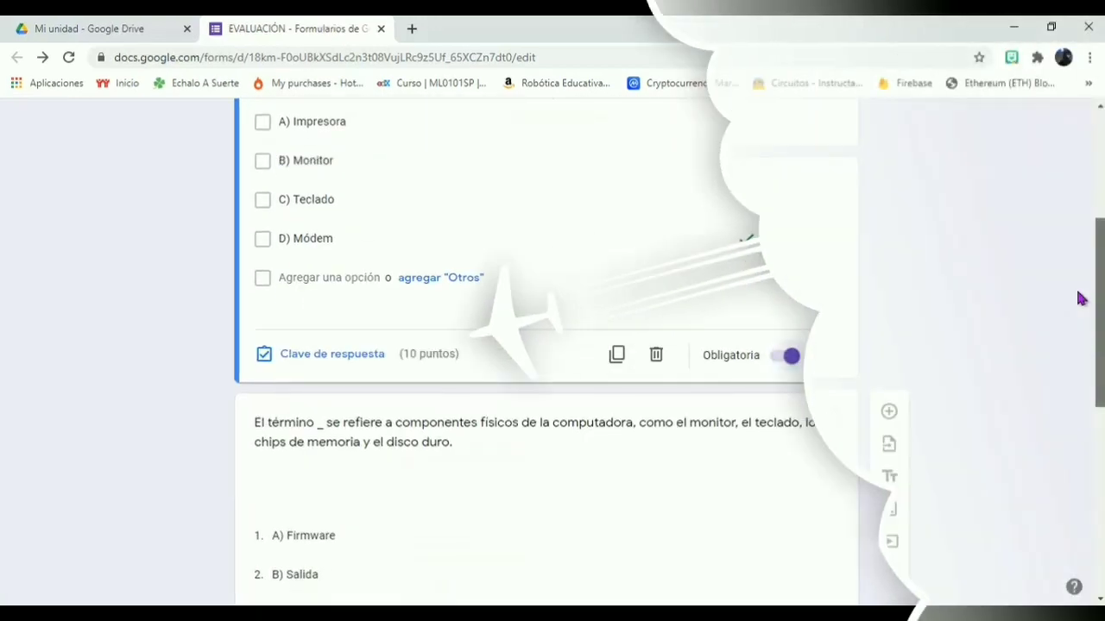
Check the mandatory setting of "Todos los equipos deben tener:" and return to the output devices question
scroll(706, 344, "up", 5)
left_click(706, 343)
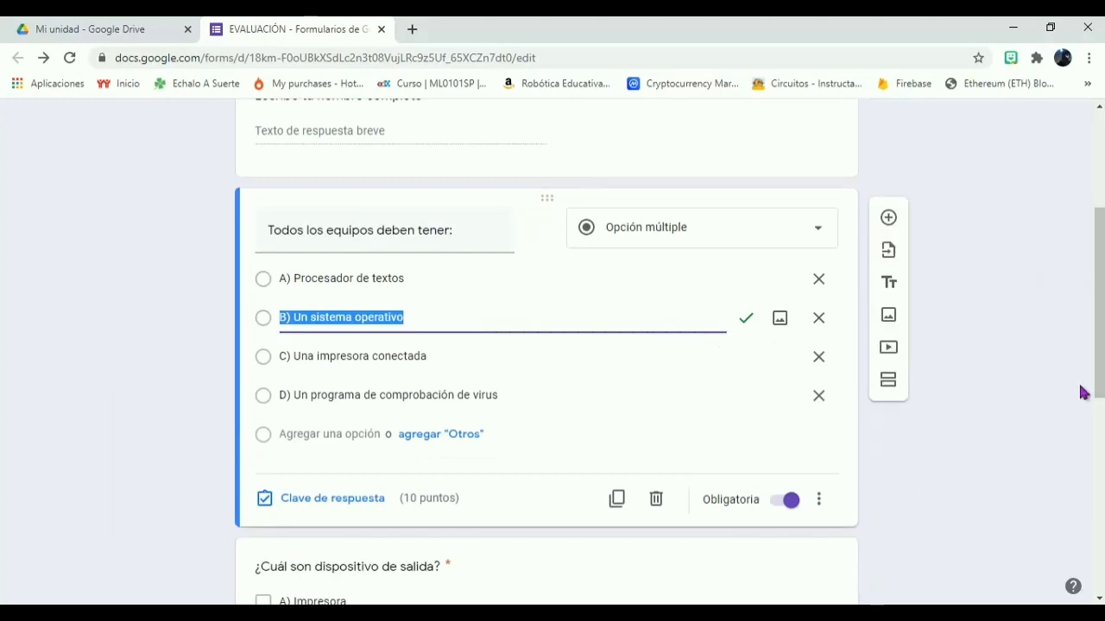
scroll(1049, 411, "down", 3)
scroll(1049, 411, "down", 1)
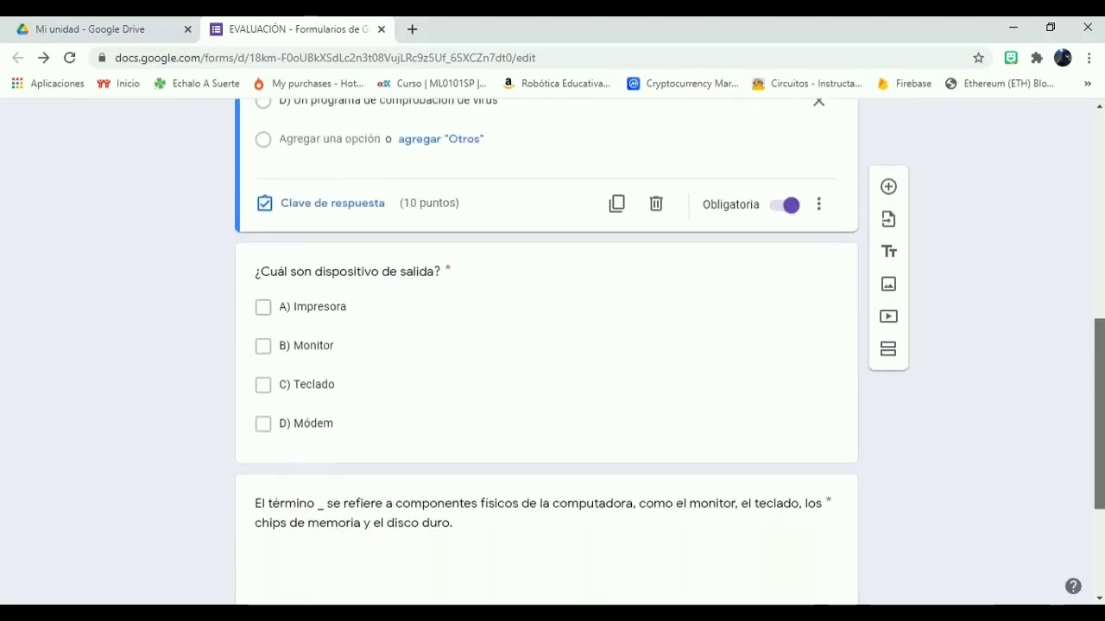
left_click(564, 339)
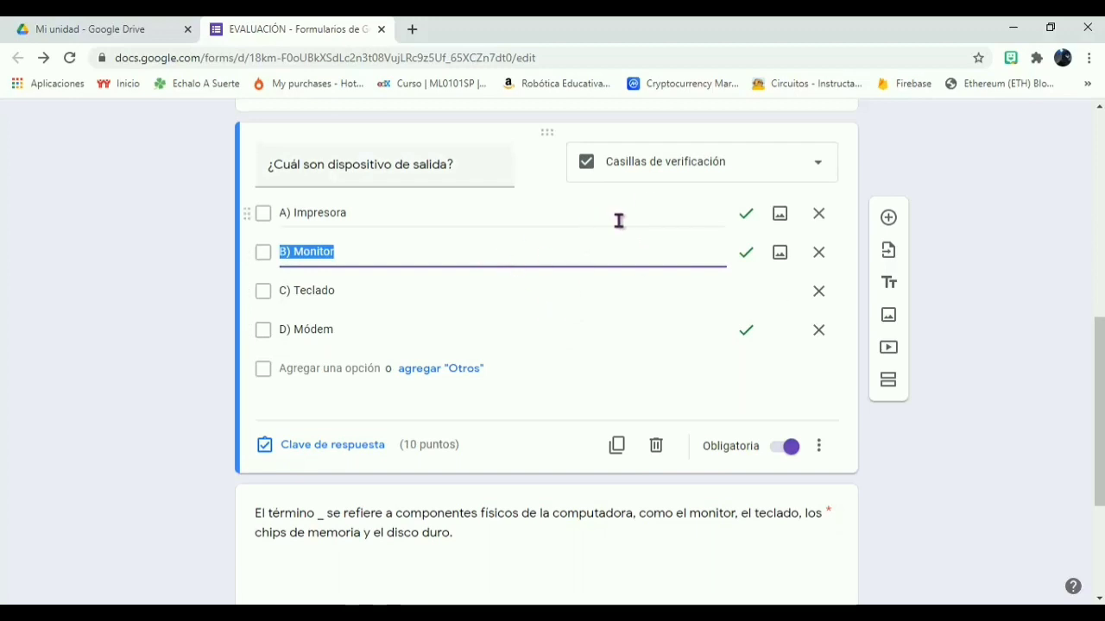
left_click(780, 216)
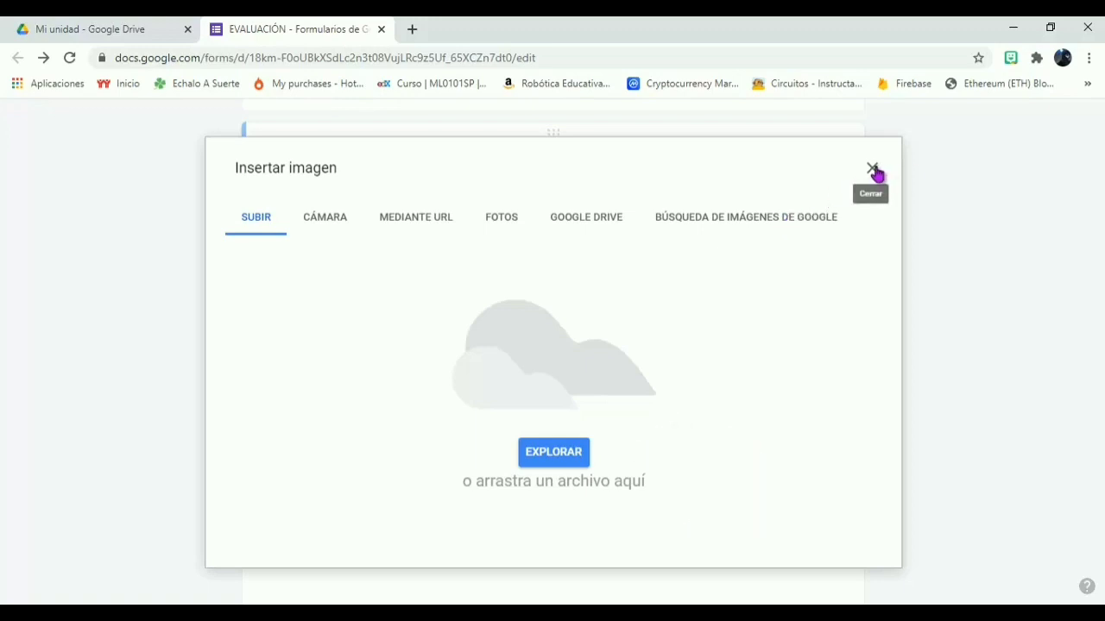
left_click(758, 226)
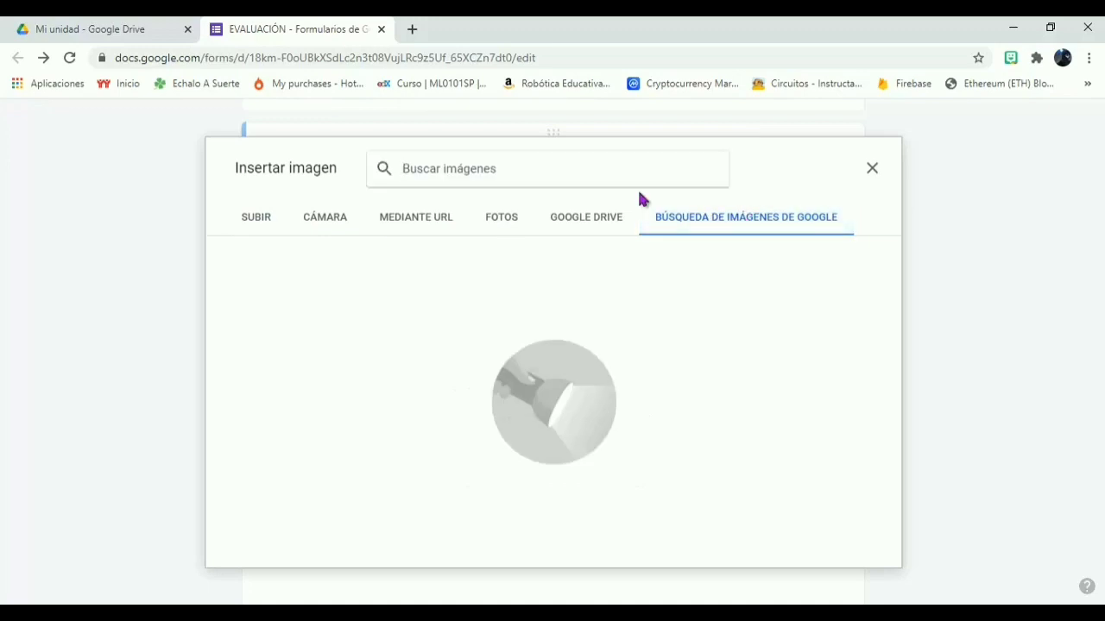
left_click(873, 170)
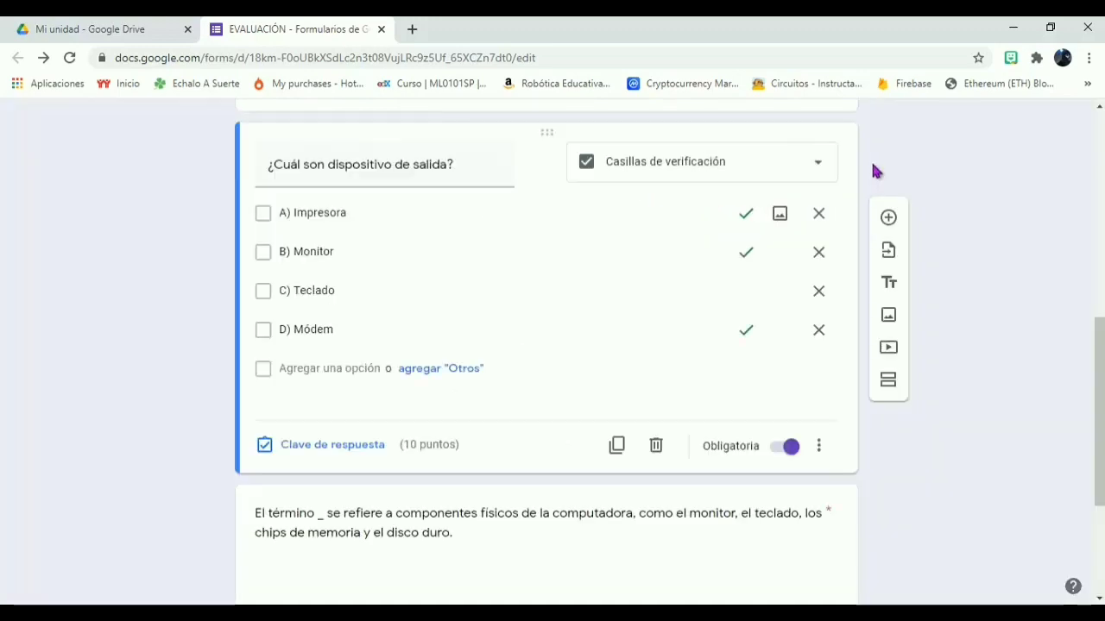
Add a grey printer picture to option A) Impresora of "¿Cuál son dispositivo de salida?", using a Google image search for "impresora"
left_click(782, 216)
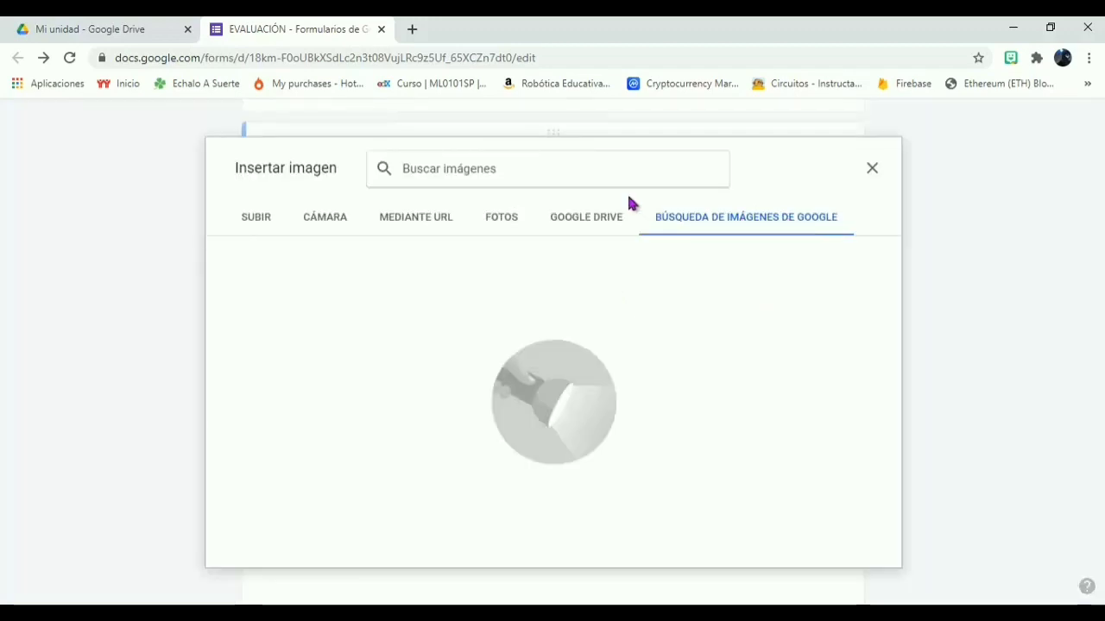
left_click(713, 224)
left_click(553, 173)
type("impres")
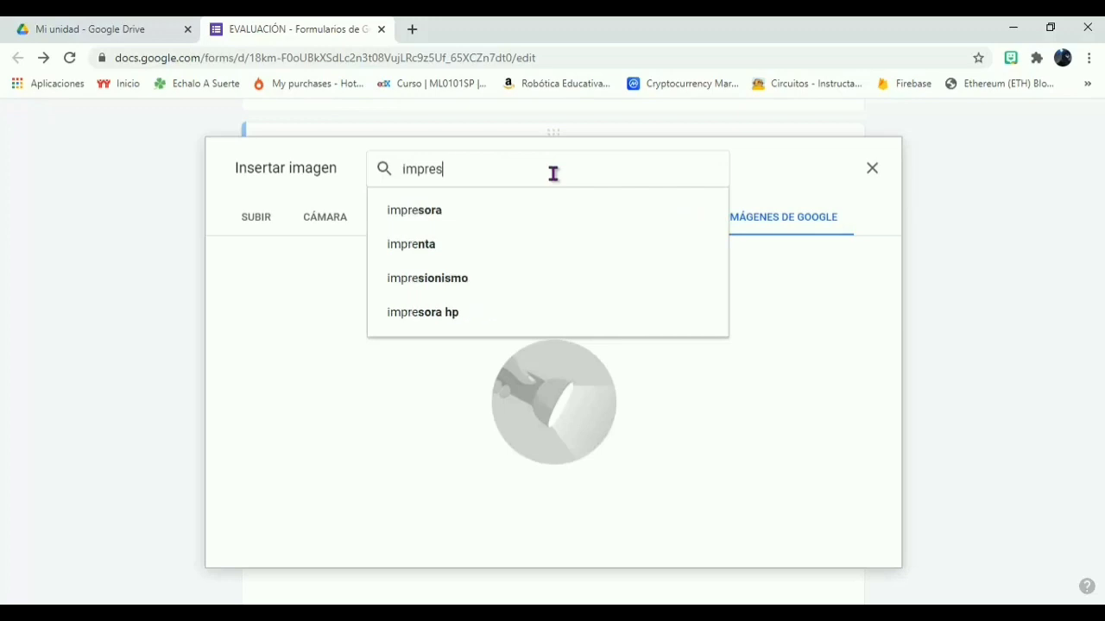
left_click(480, 210)
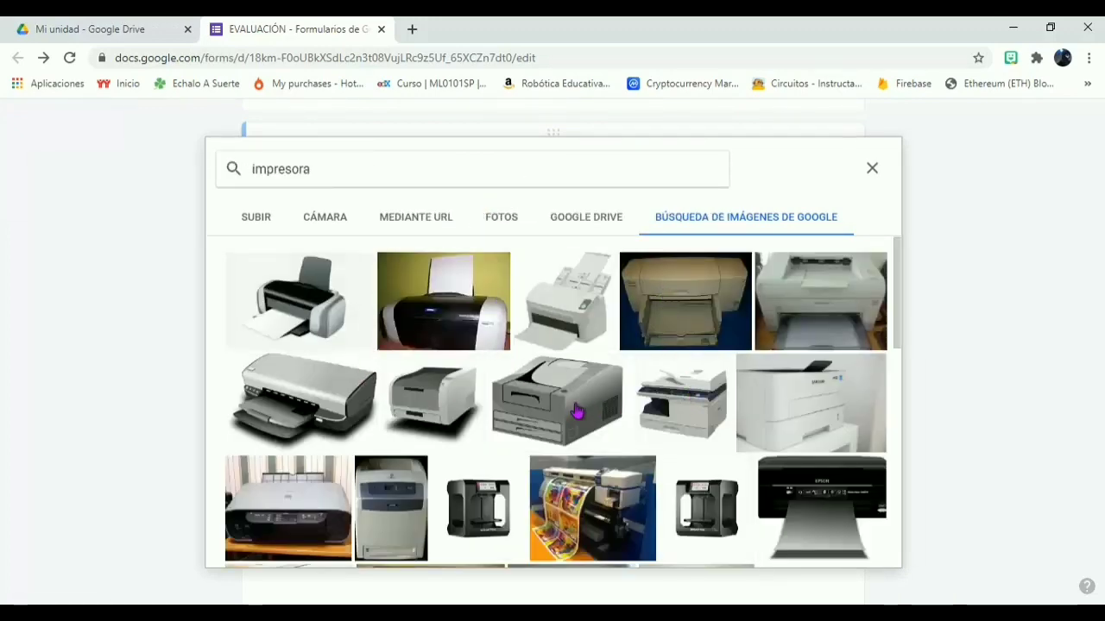
left_click(569, 411)
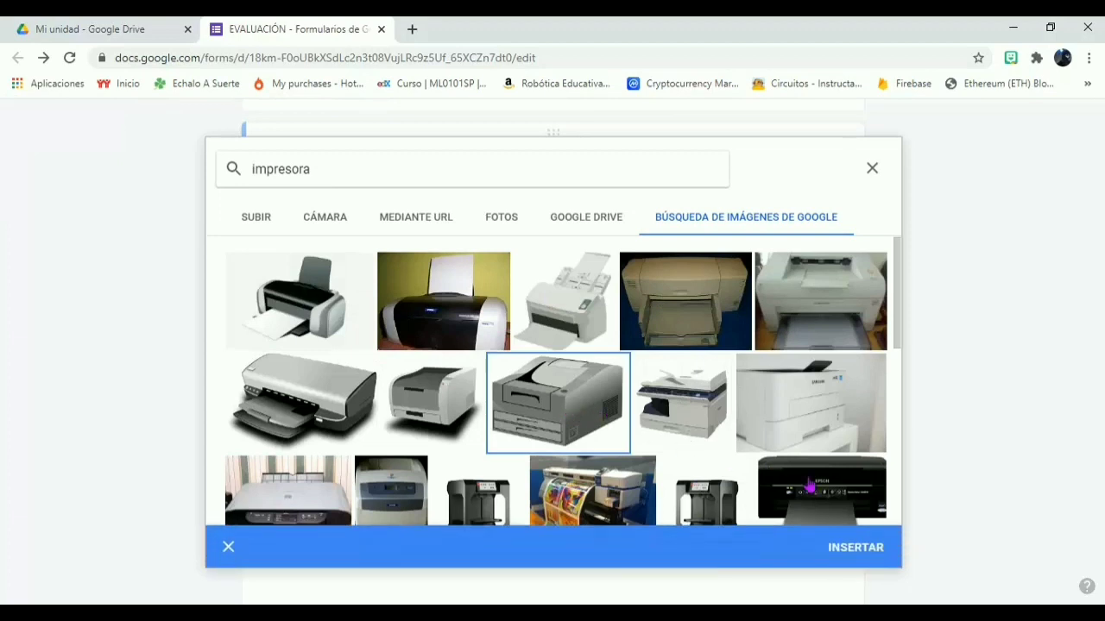
left_click(862, 547)
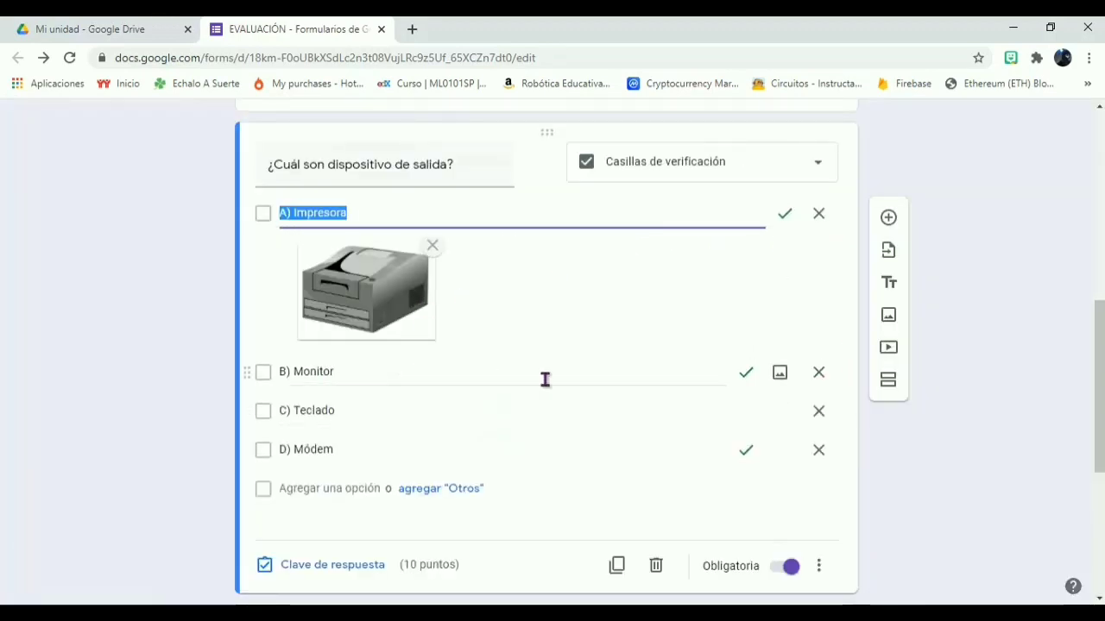
Add the picture of a grey-framed monitor with a blue screen to option B) Monitor, using a Google image search for "monitor"
left_click(781, 373)
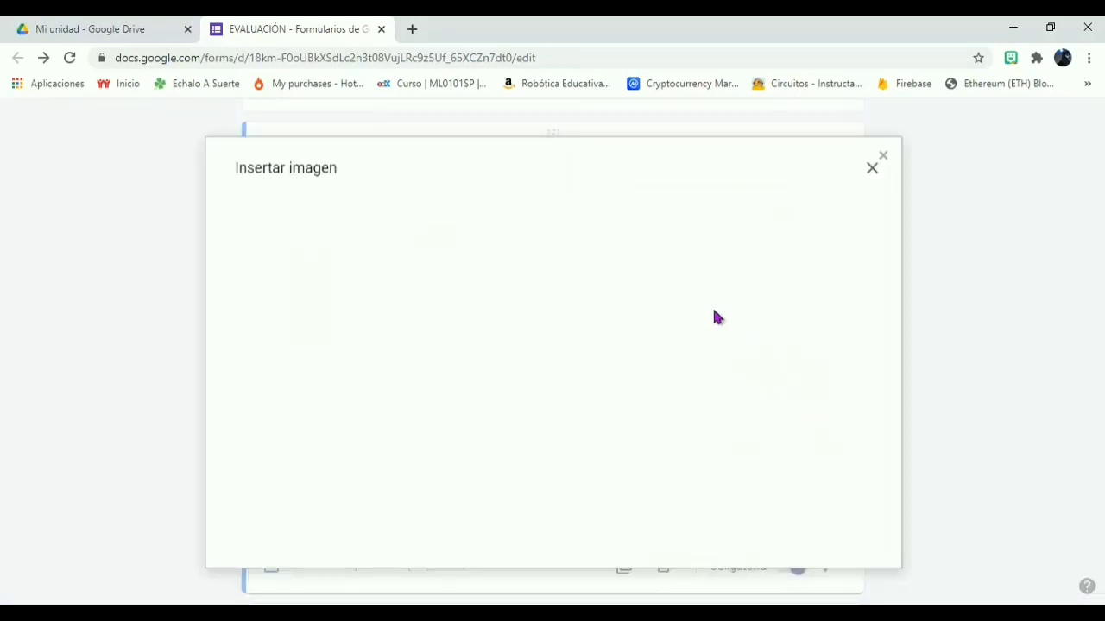
left_click(730, 219)
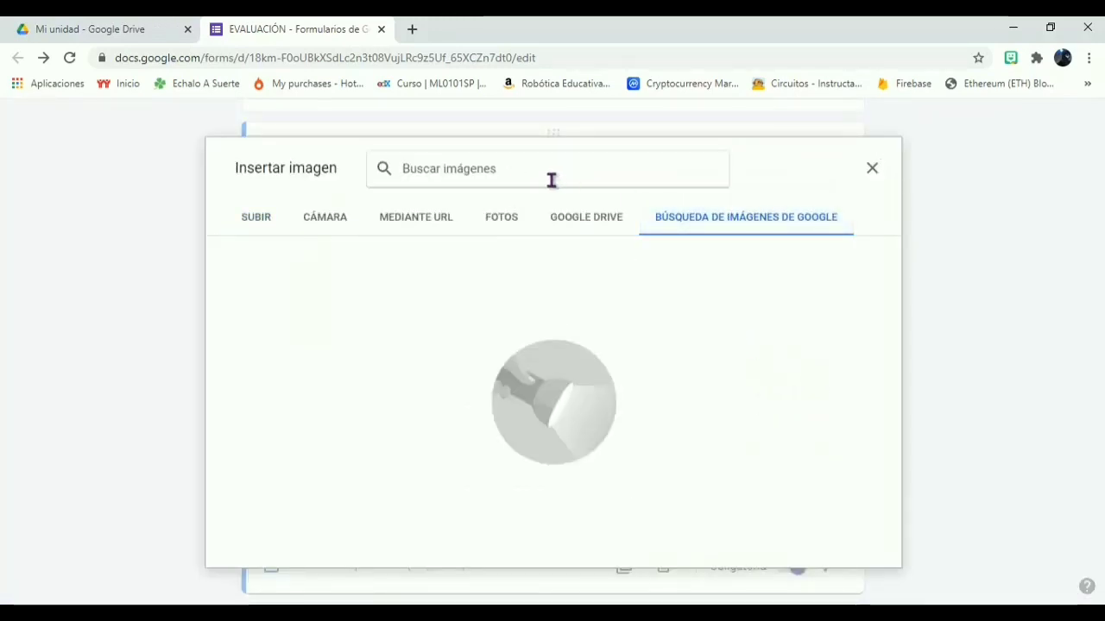
type("monitor")
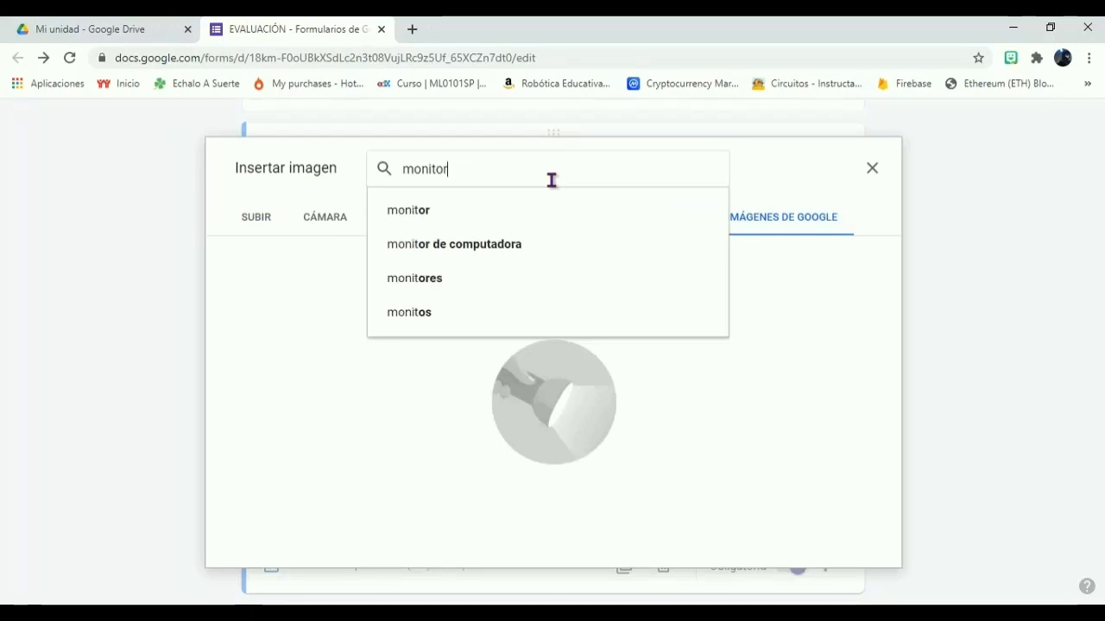
key("Return")
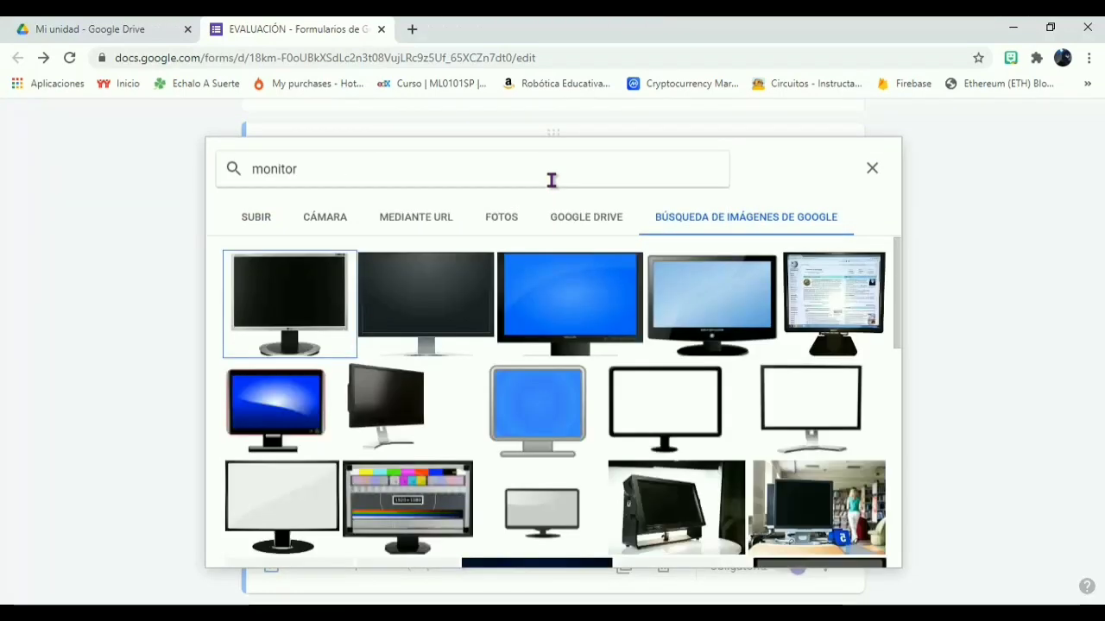
left_click(588, 345)
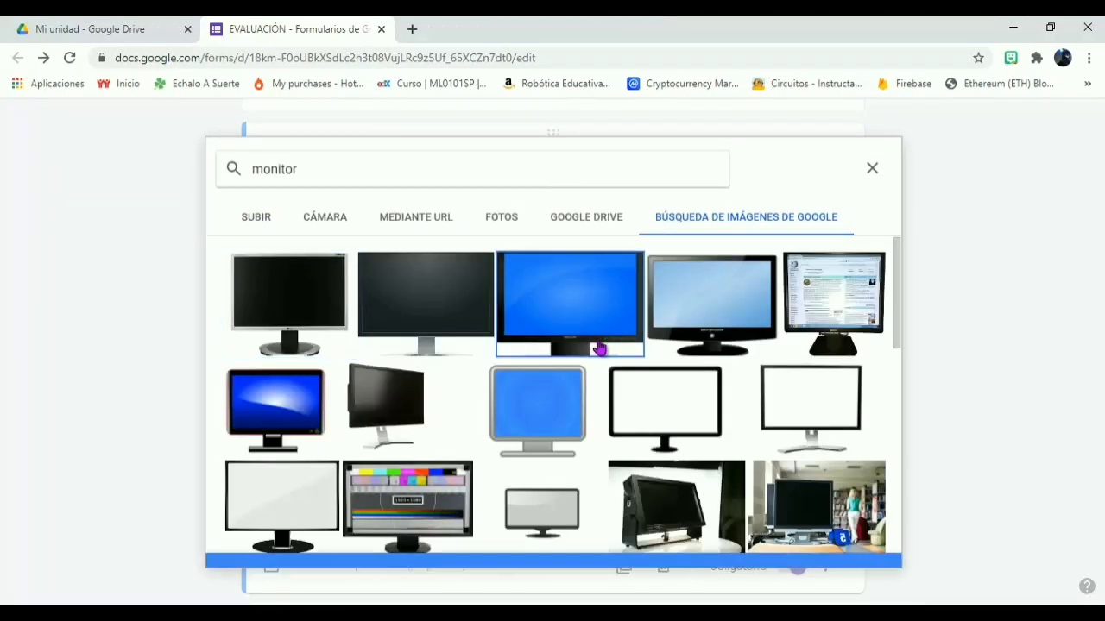
left_click(547, 430)
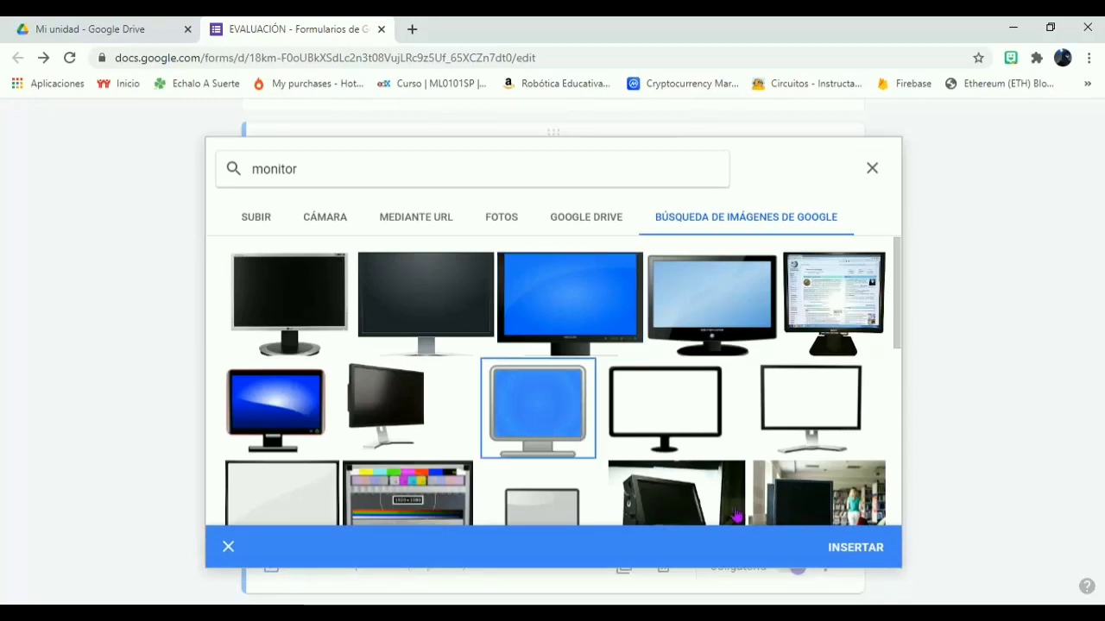
left_click(849, 548)
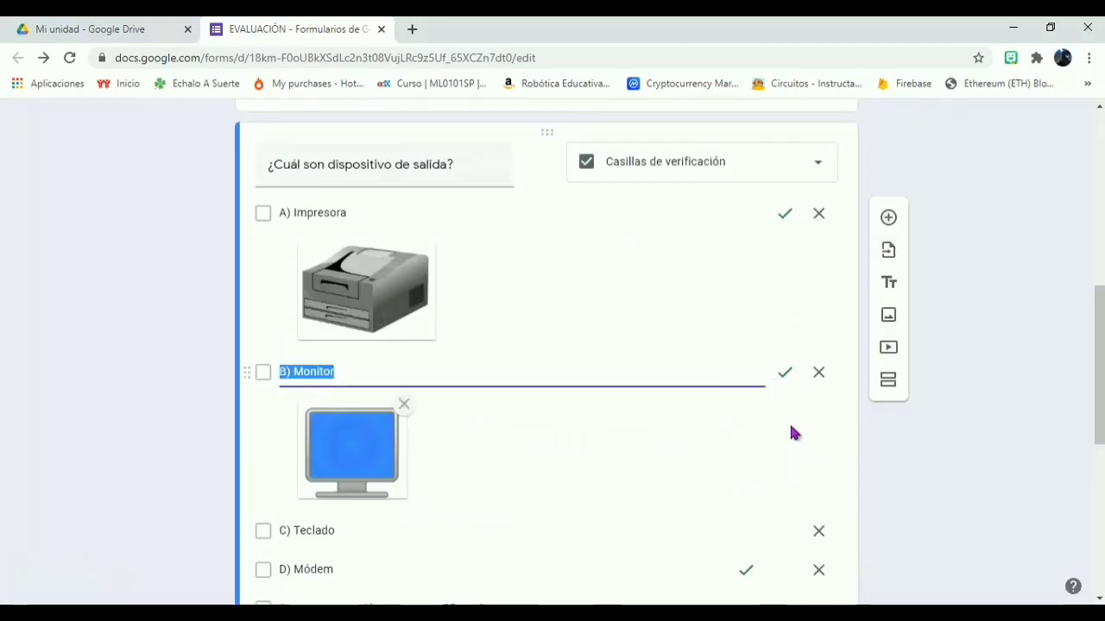
Add a laptop keyboard photo to option C) Teclado, using a Google image search for "teclado"
left_click_drag(1100, 379, 1103, 425)
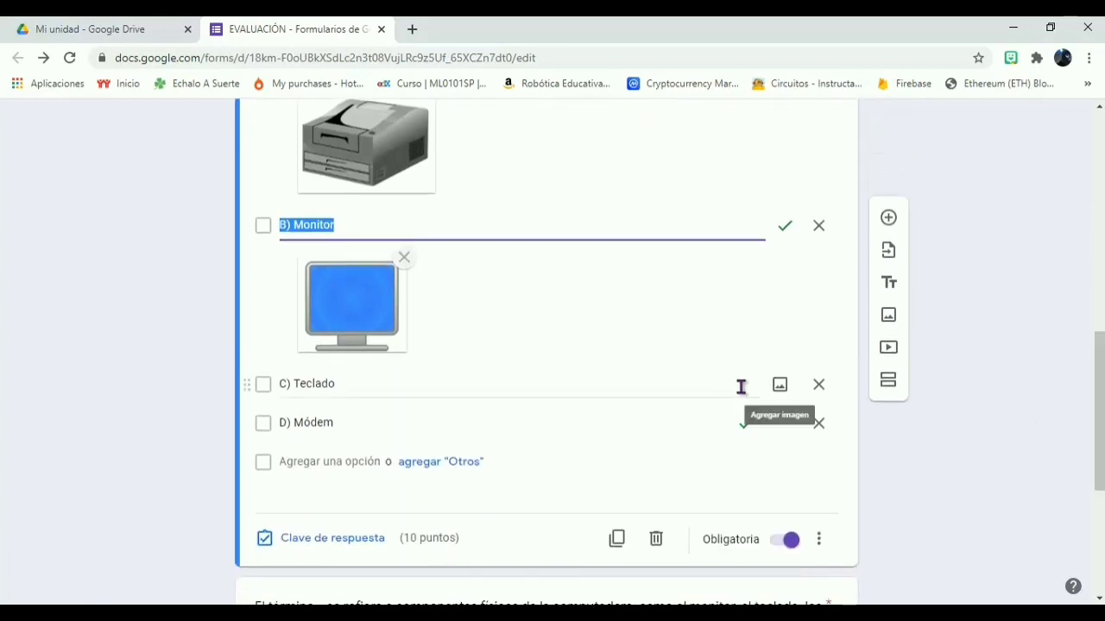
left_click(777, 386)
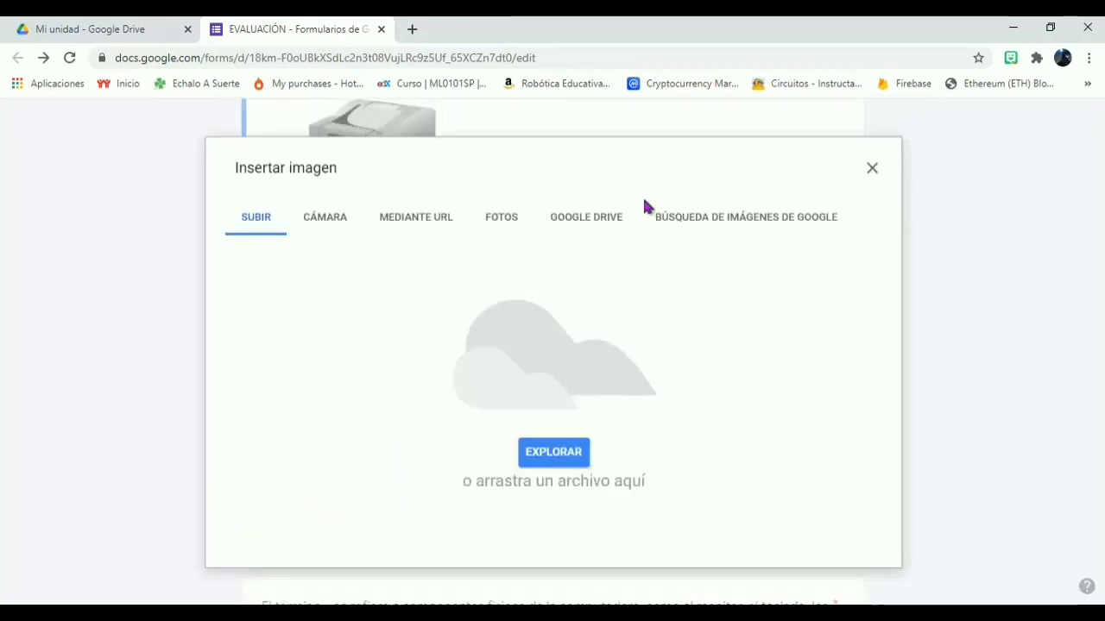
left_click(700, 222)
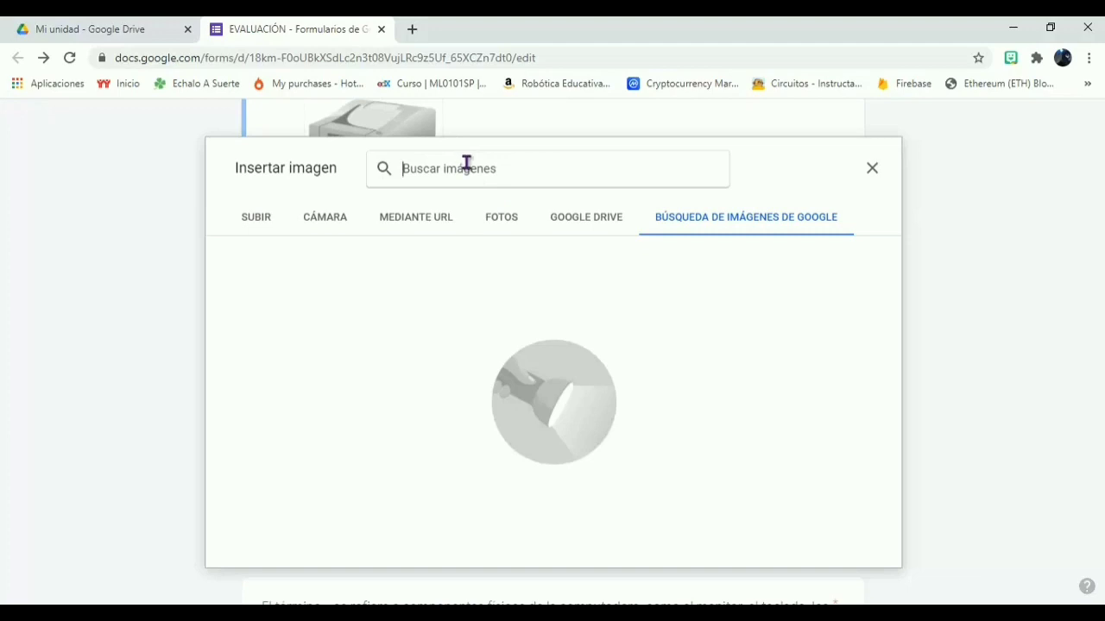
type("teclado")
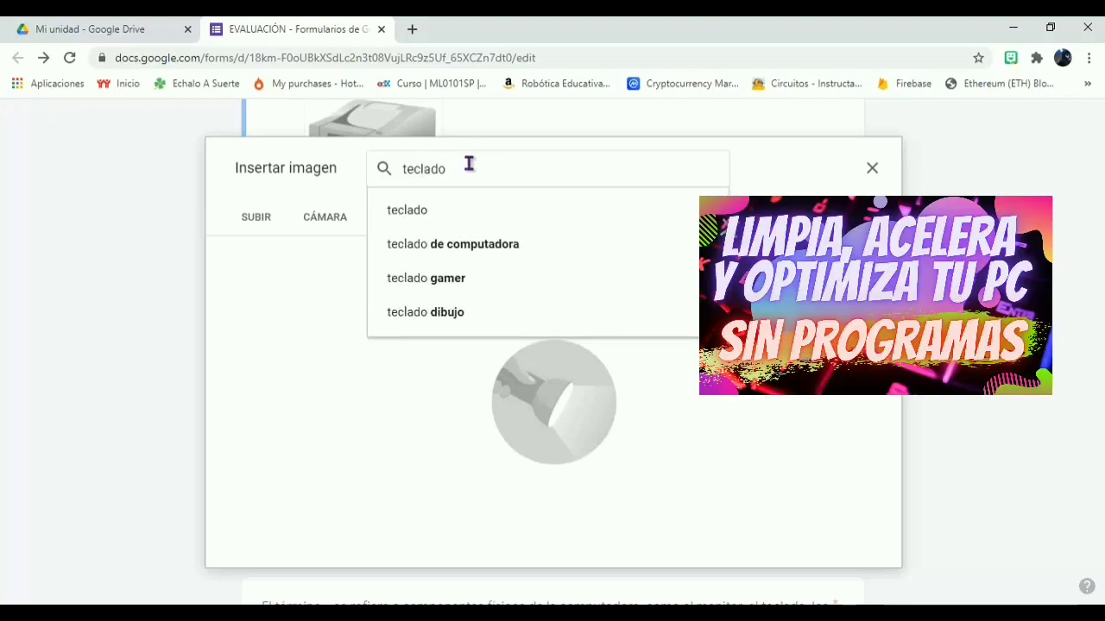
left_click(465, 221)
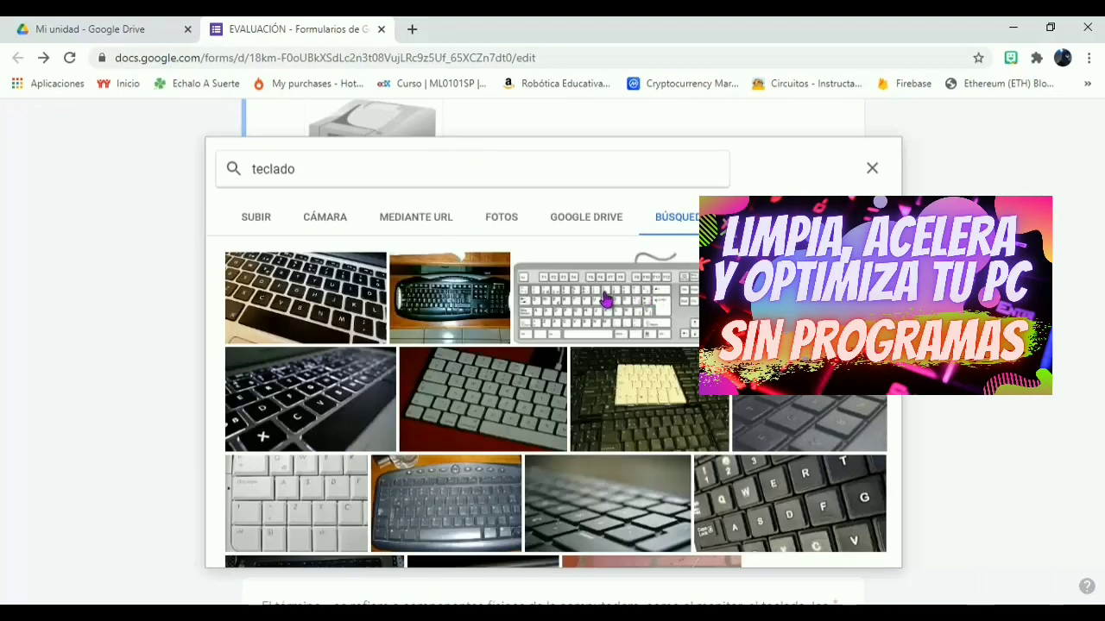
left_click(345, 304)
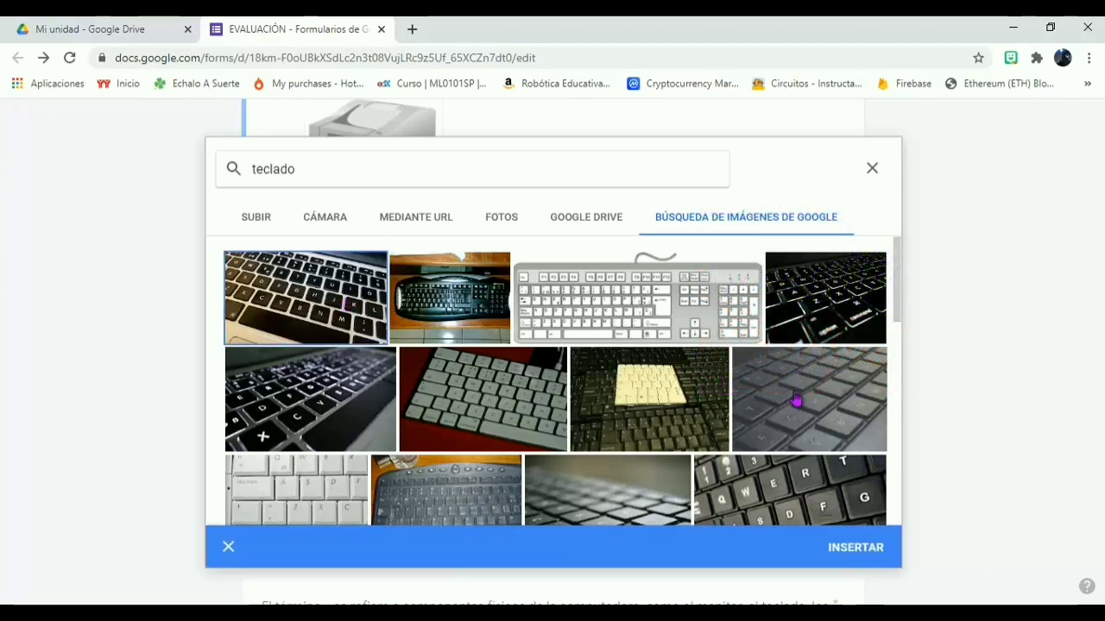
left_click(859, 543)
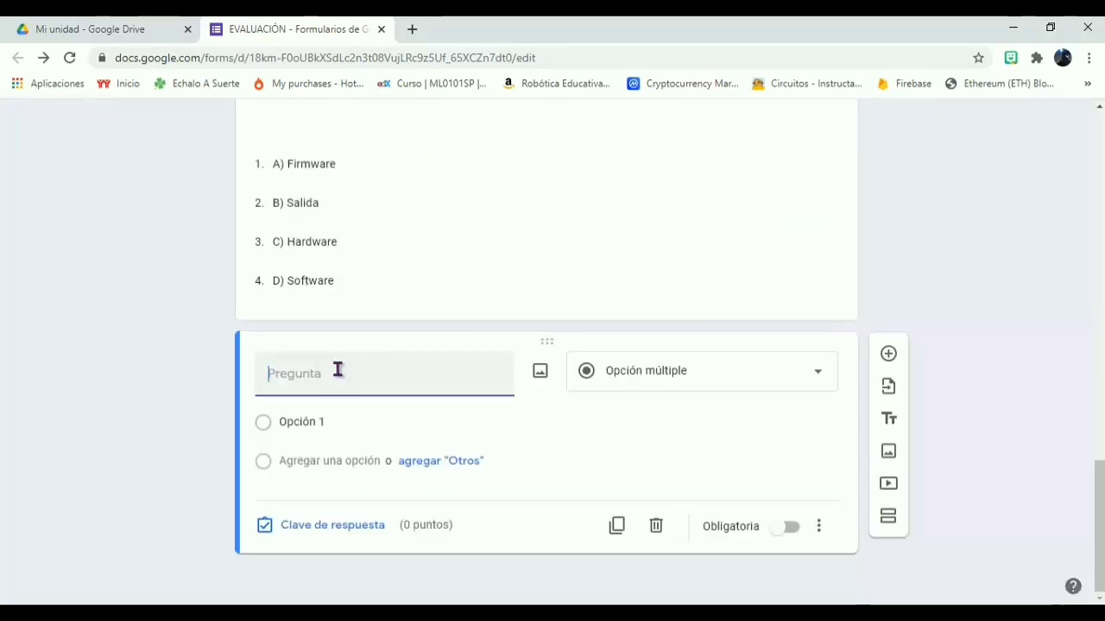
Title the new question "Son periféricos de entrada y salida" and set its type to Cuadrícula de opción múltiple
type("Son periféricos de entrada y salida")
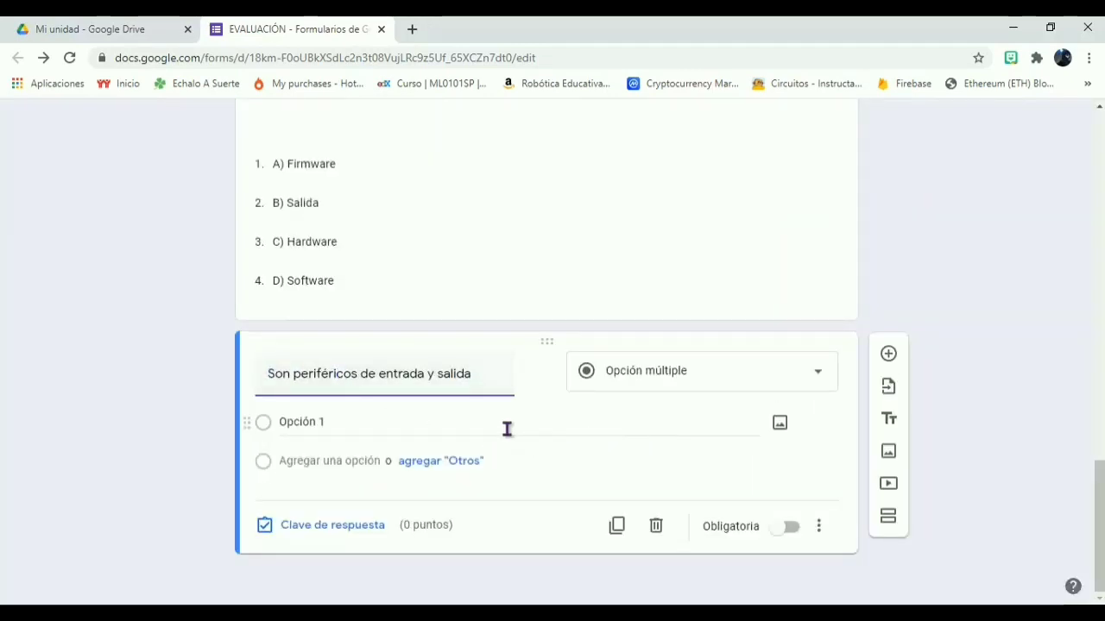
left_click(766, 386)
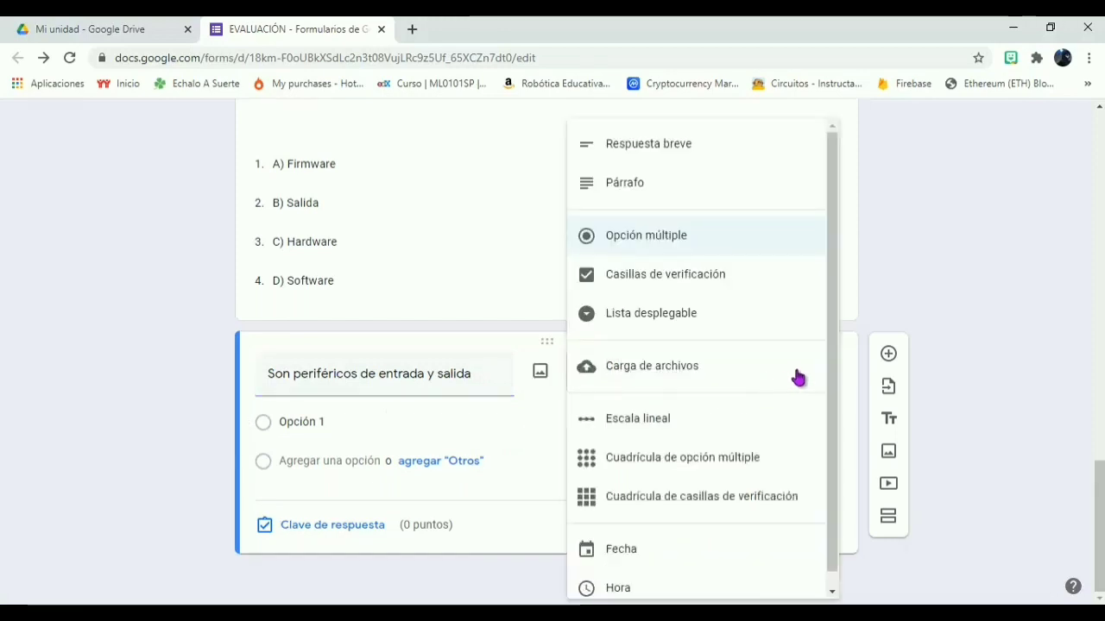
scroll(836, 406, "down", 1)
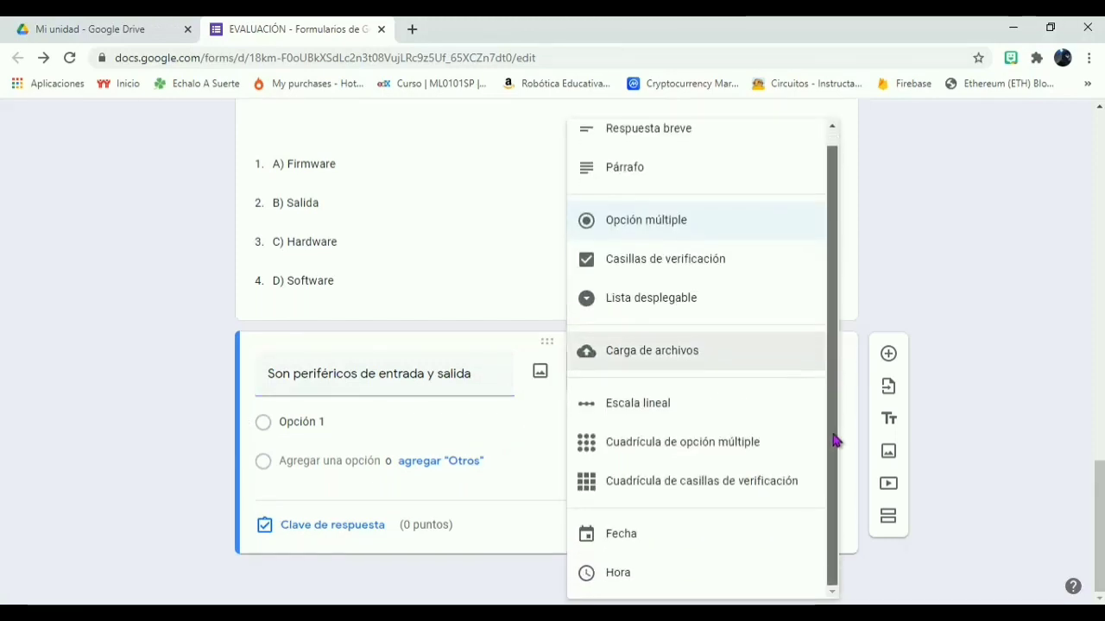
left_click(705, 450)
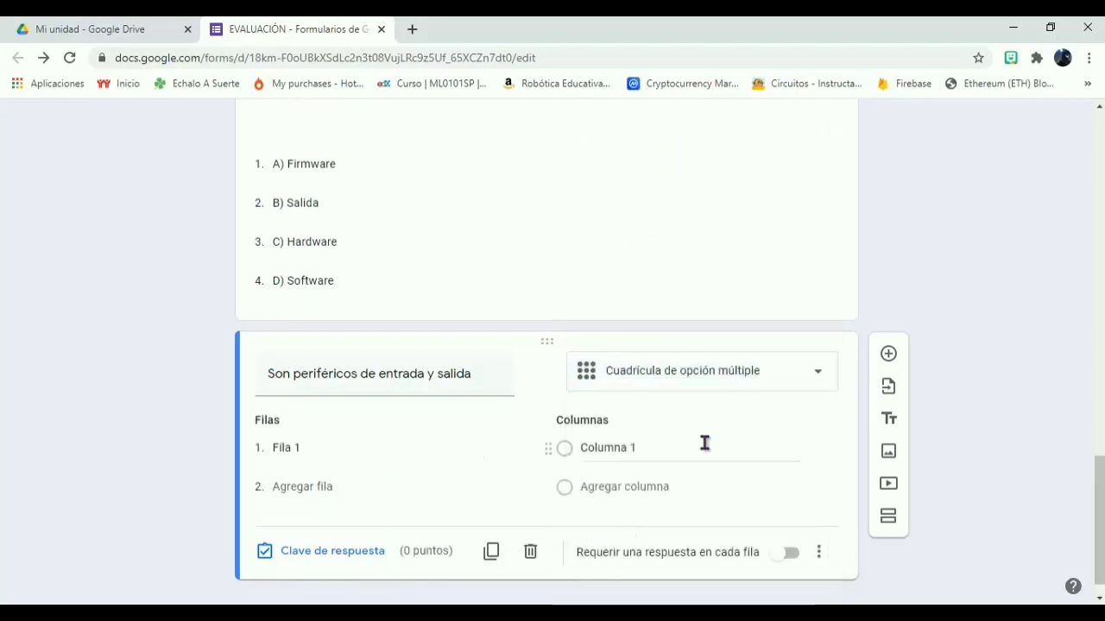
Copy the options A) Teclado through F) Bocinas from the Word document into the rows of the Google Forms grid question
key("alt+Tab")
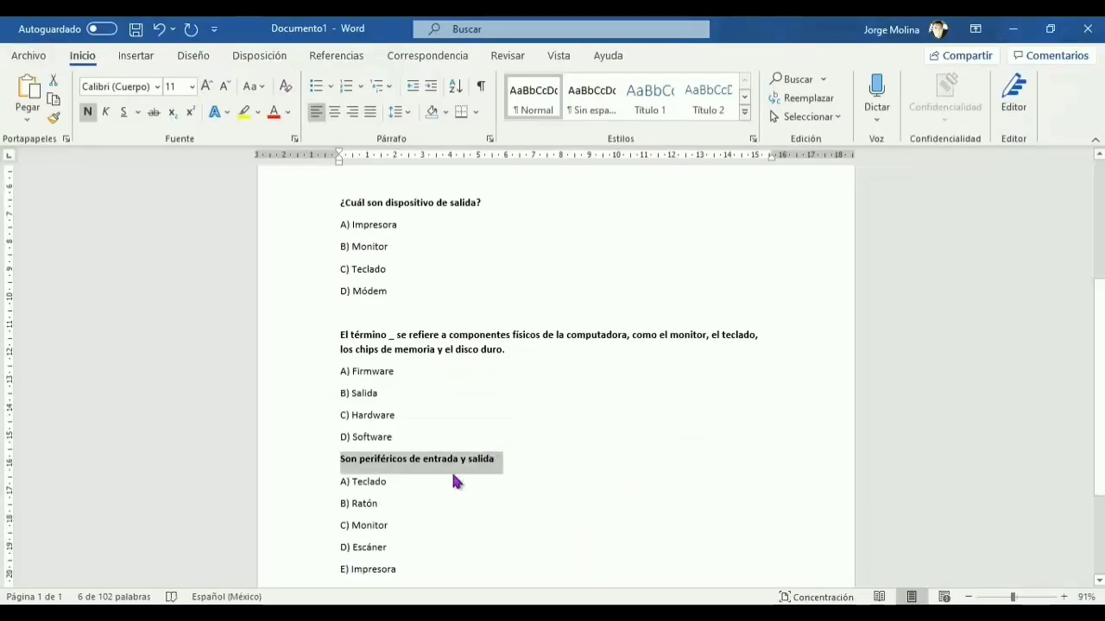
left_click_drag(1099, 424, 1098, 501)
left_click(399, 446)
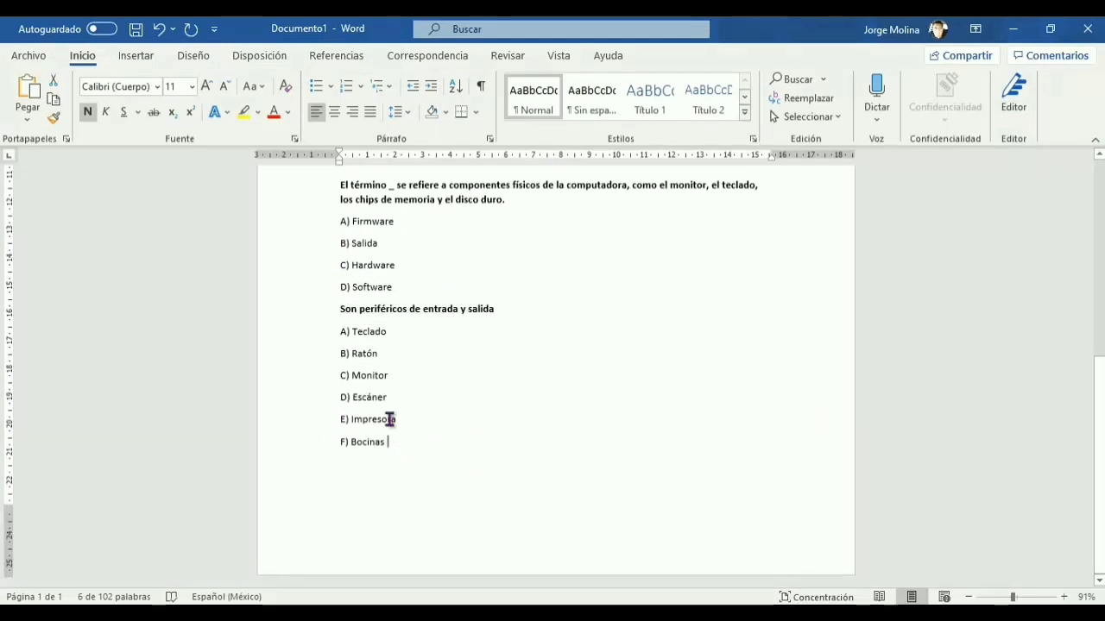
left_click_drag(390, 419, 340, 333)
key("ctrl+c")
key("alt+Tab")
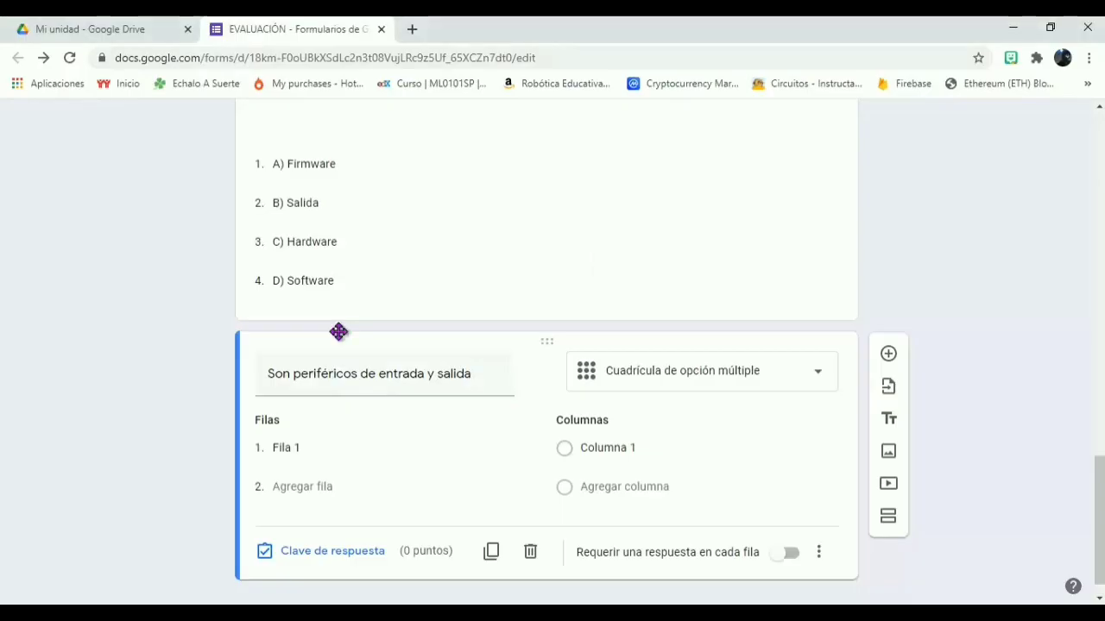
left_click(333, 449)
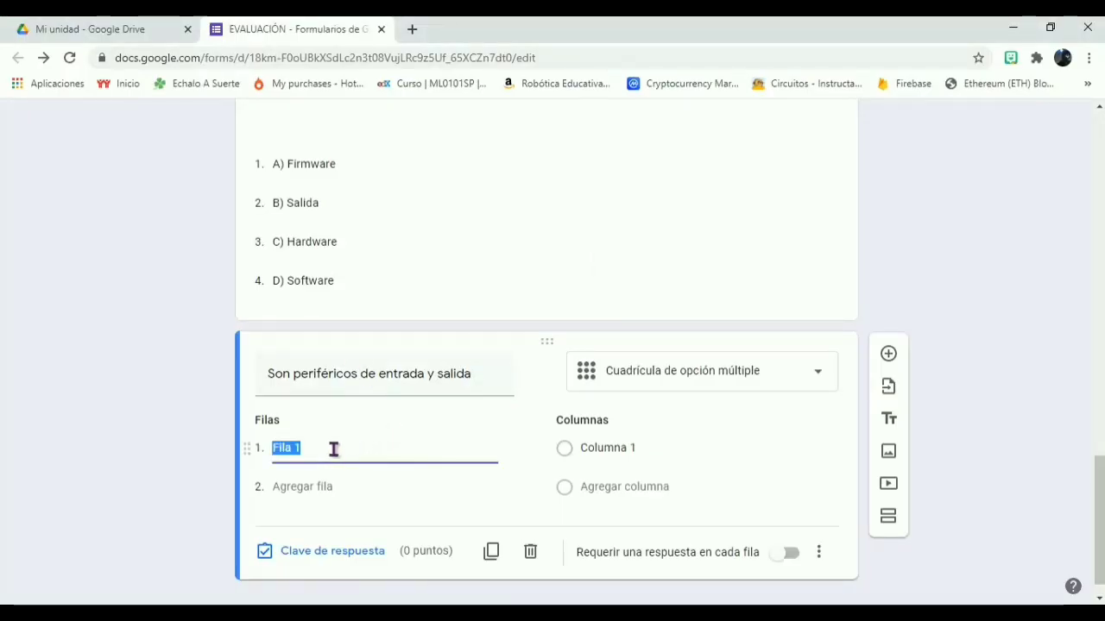
key("ctrl+v")
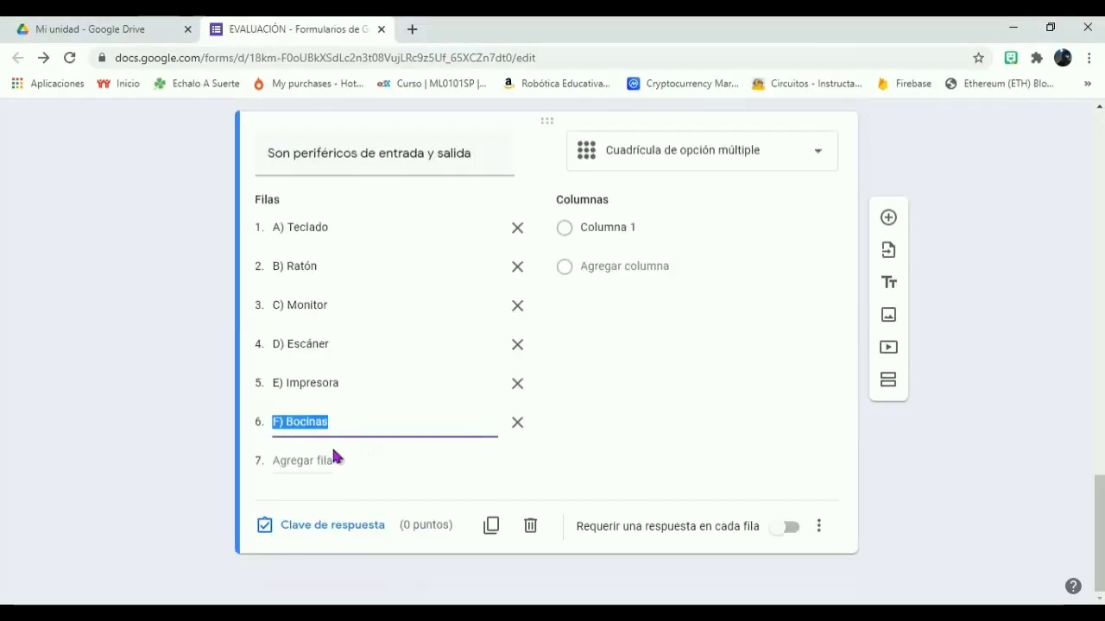
Name the grid's two columns ENTRADA and SALIDA
left_click(640, 227)
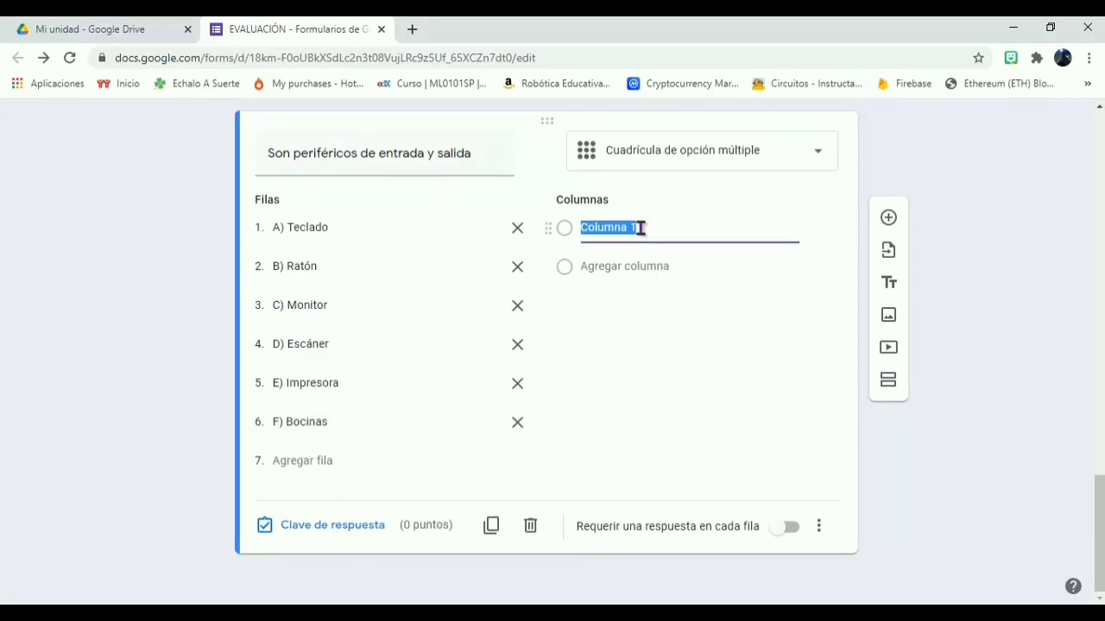
type("ENTRADA")
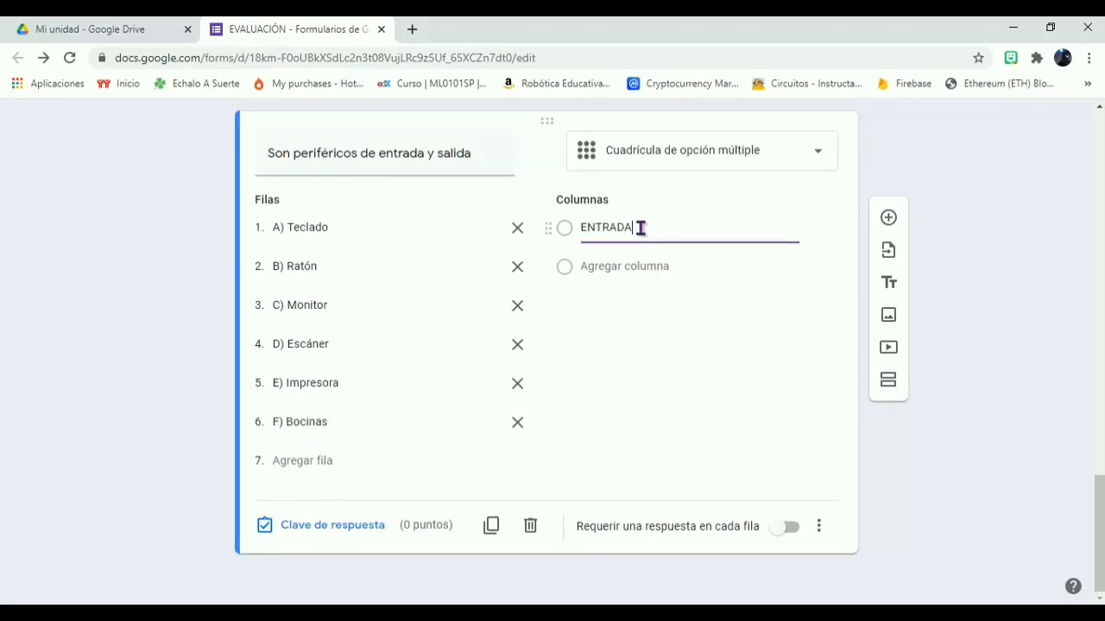
key("Tab")
type("SALIDA")
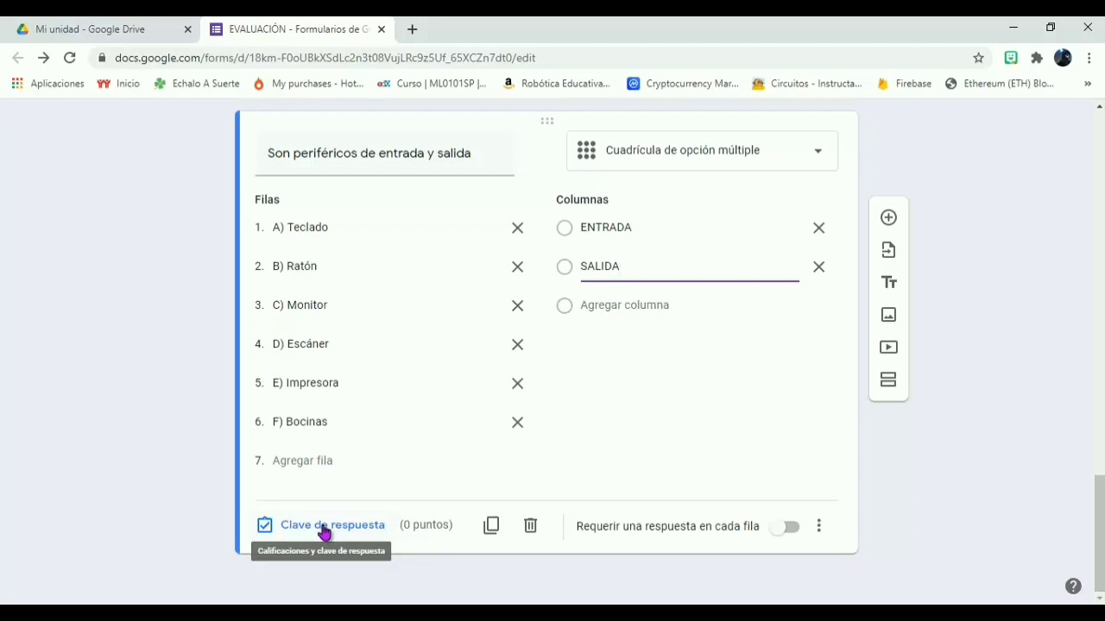
Set the grid's answer key to ENTRADA for Teclado, Ratón and Escáner and SALIDA for Monitor, Impresora and Bocinas, with points for the rows
left_click(792, 535)
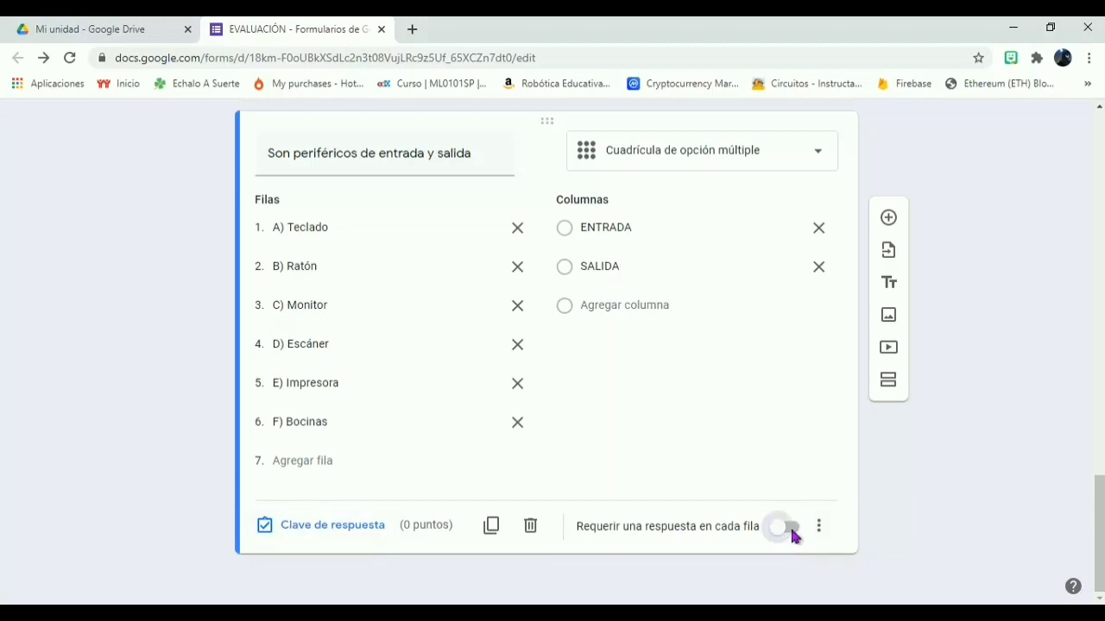
left_click(314, 526)
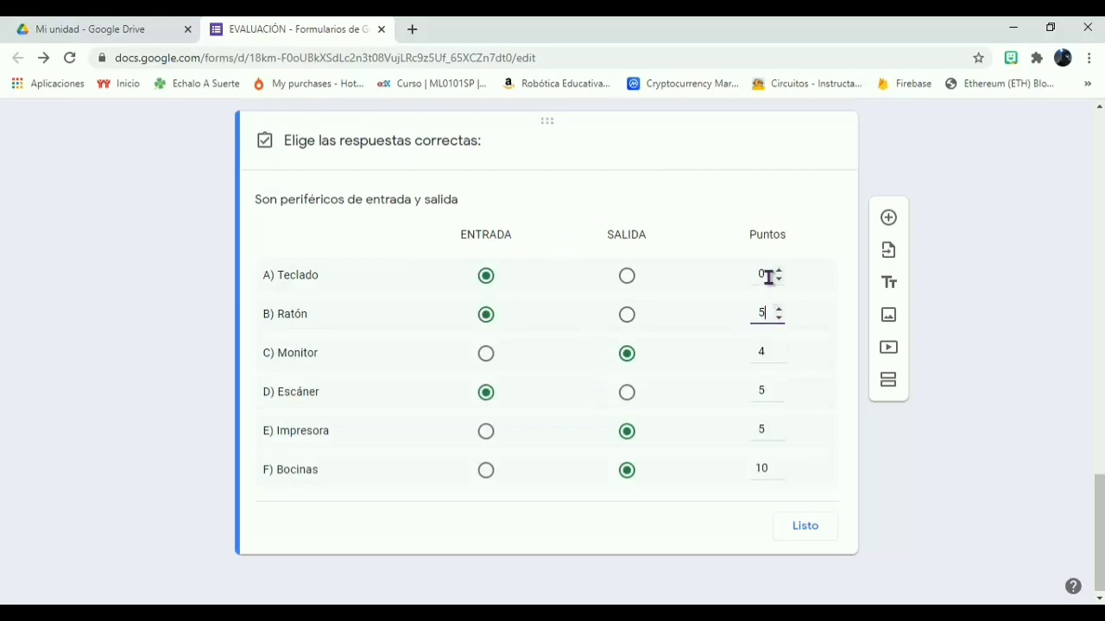
left_click(808, 528)
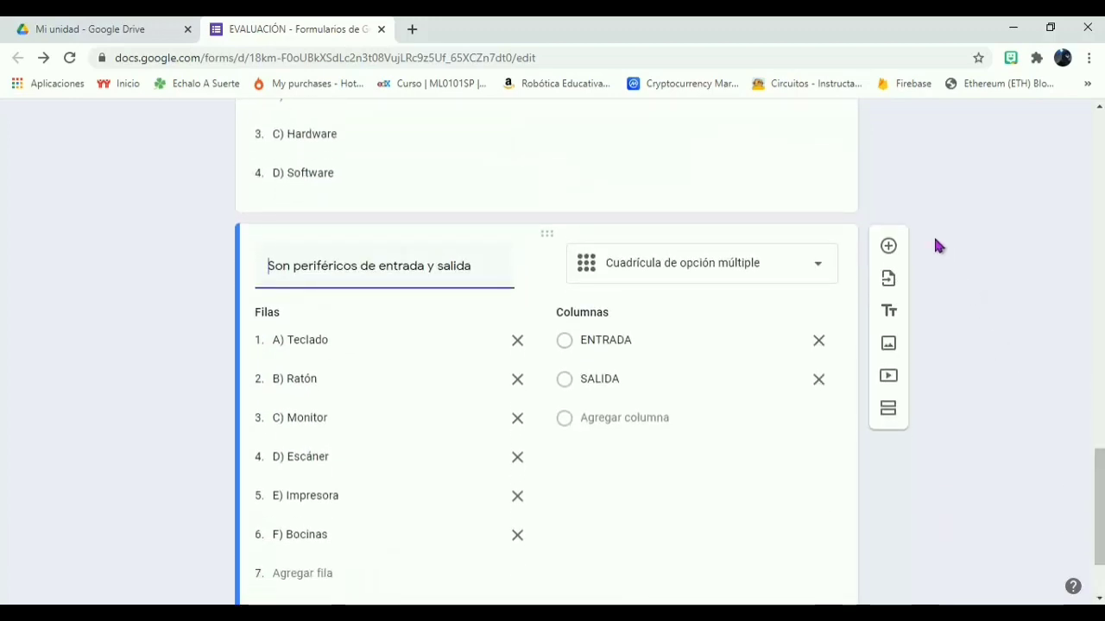
left_click(781, 272)
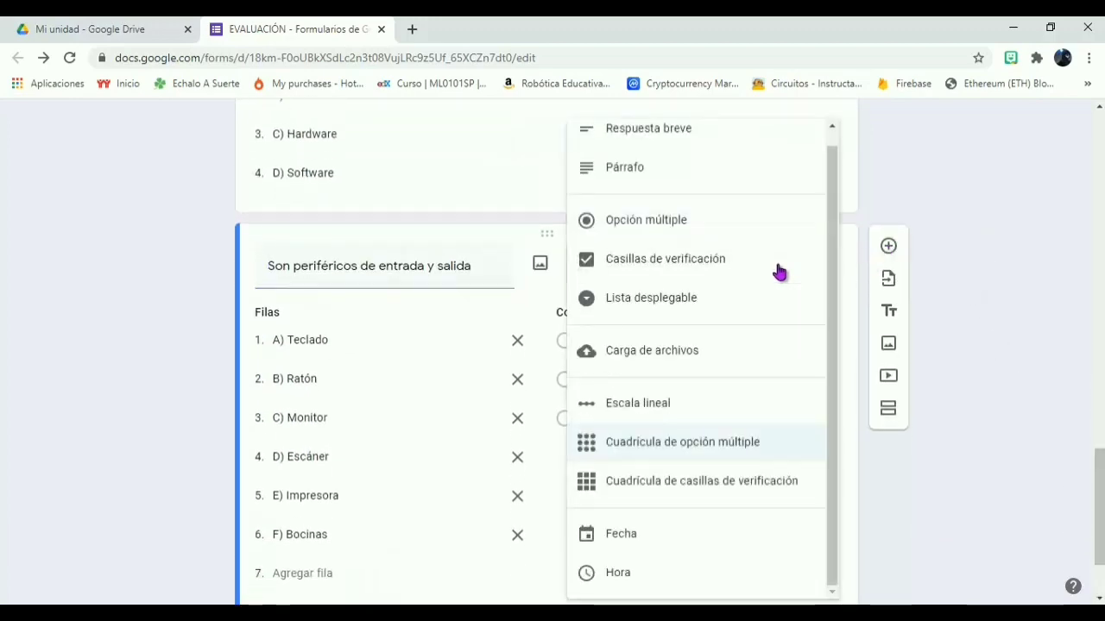
left_click(973, 202)
Set the form's header image to the painted Easter eggs picture from the Ilustraciones themes
left_click_drag(1102, 499, 1102, 160)
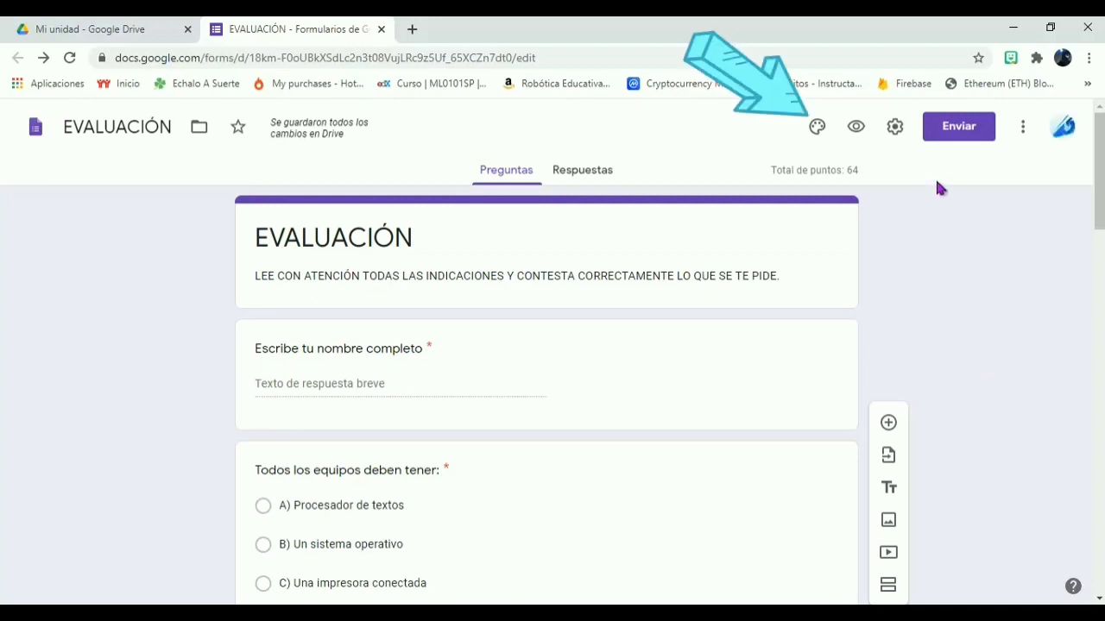
left_click(816, 131)
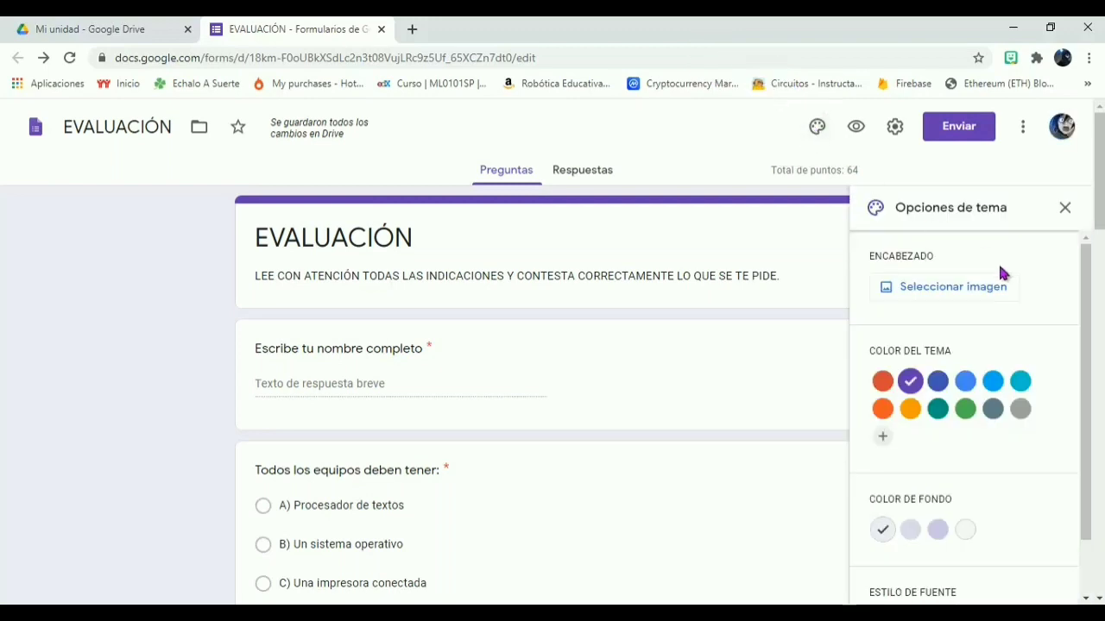
left_click(995, 294)
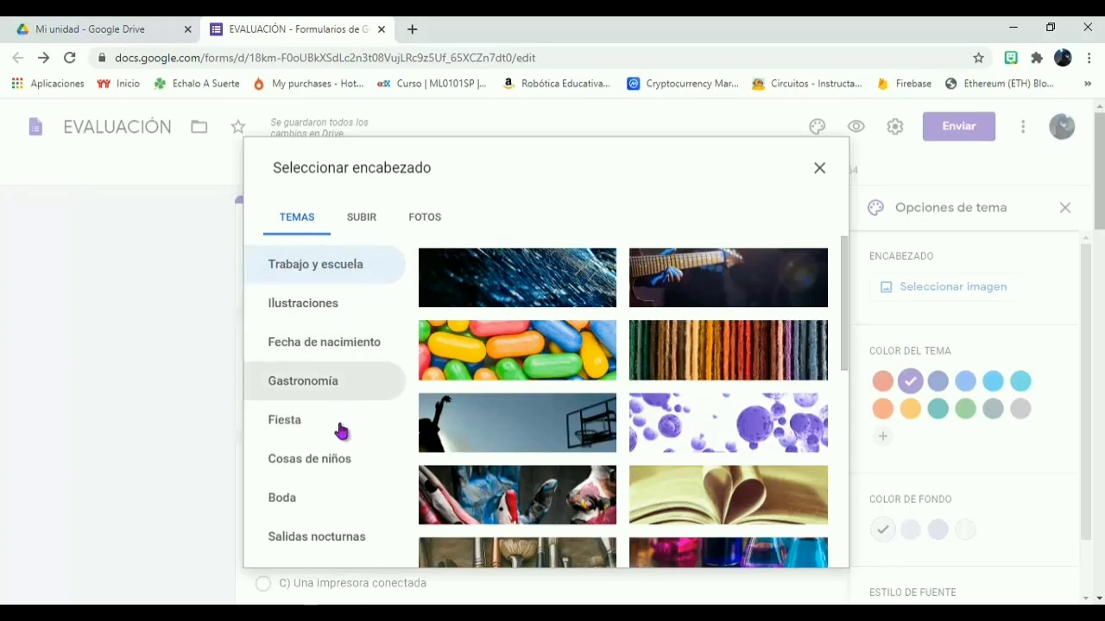
left_click(345, 324)
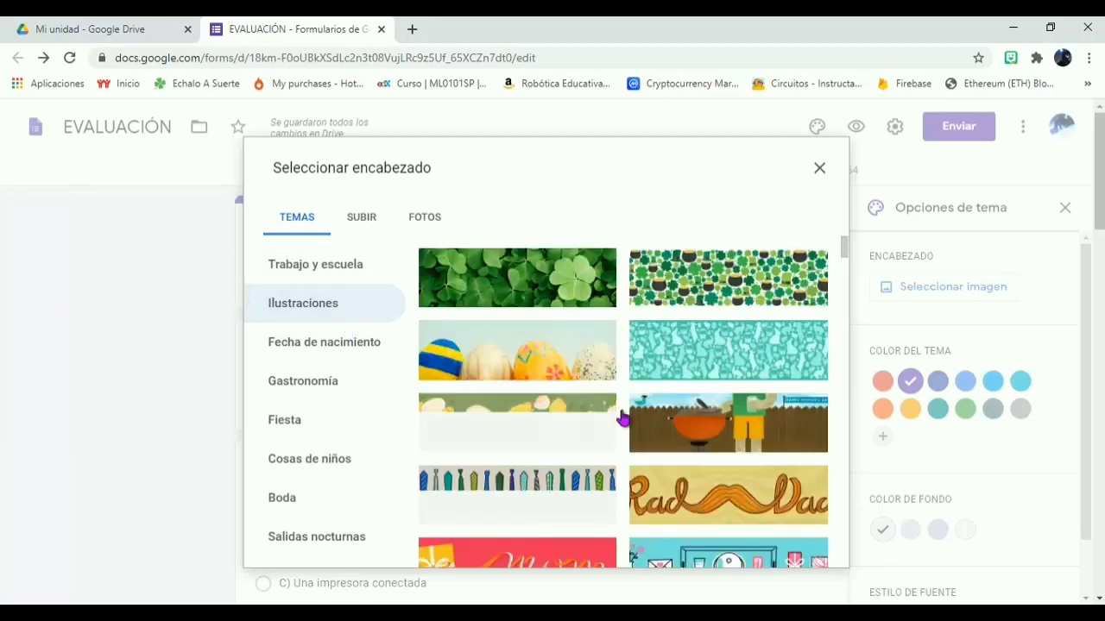
left_click(575, 356)
left_click(803, 553)
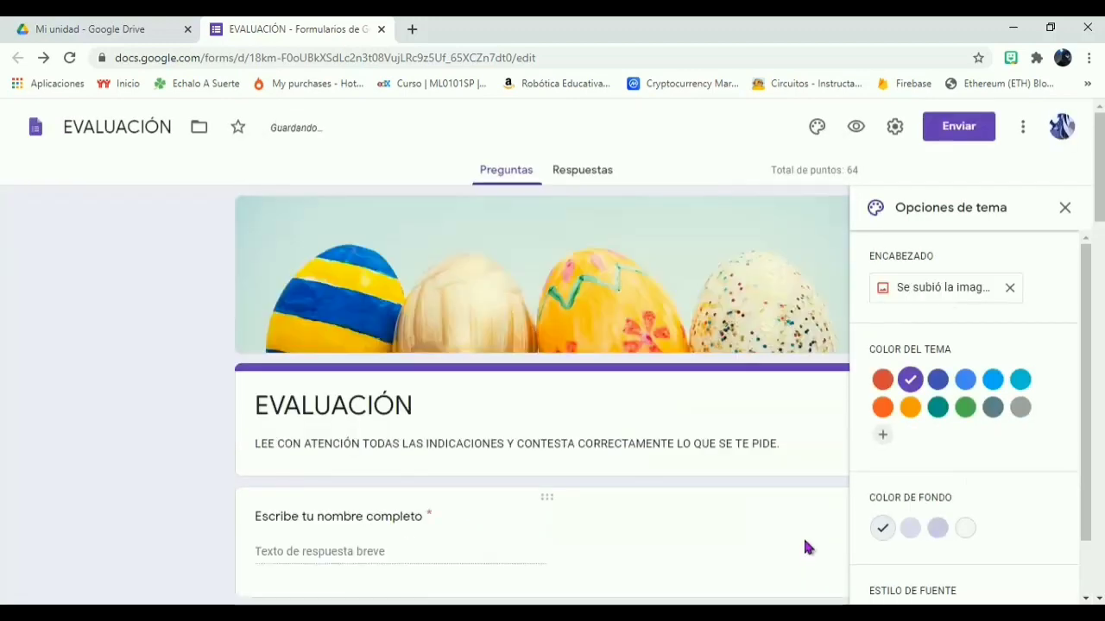
scroll(1093, 394, "down", 1)
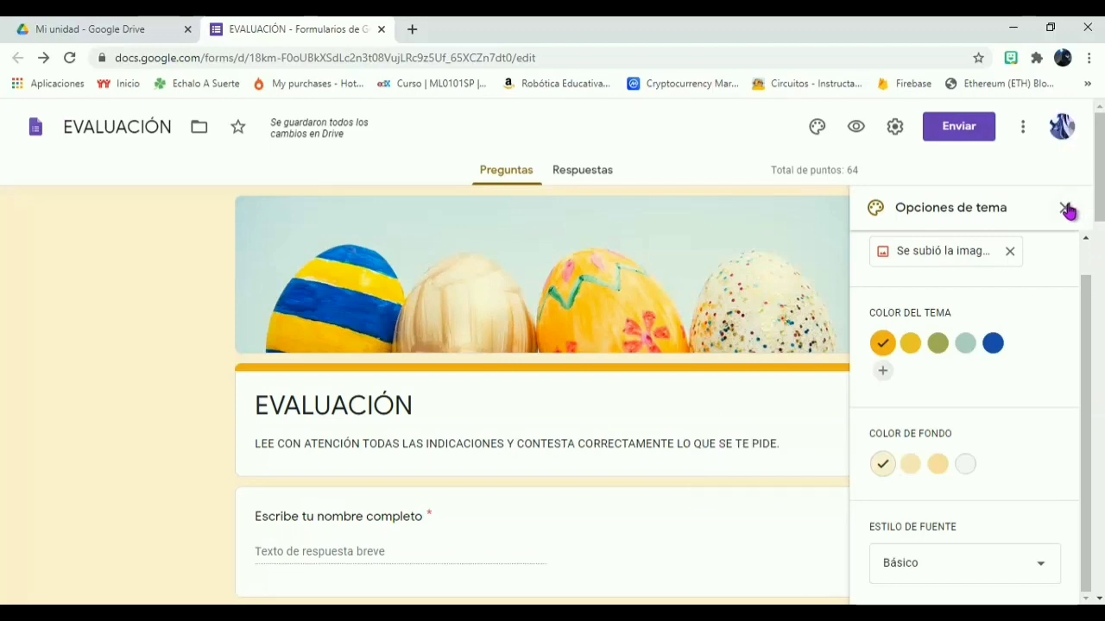
left_click(1066, 209)
Preview the form, check its name field, and choose C) Hardware for the question about the computer's physical components
mouse_move(1094, 187)
left_mouse_down()
mouse_move(1094, 258)
mouse_move(1094, 163)
left_mouse_up()
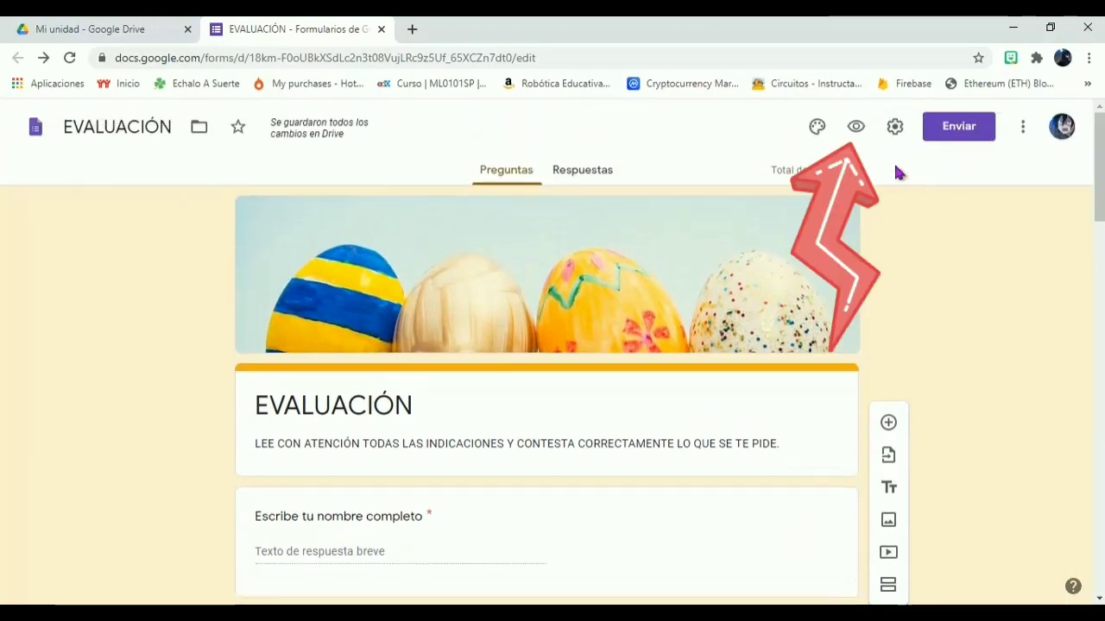
left_click(857, 130)
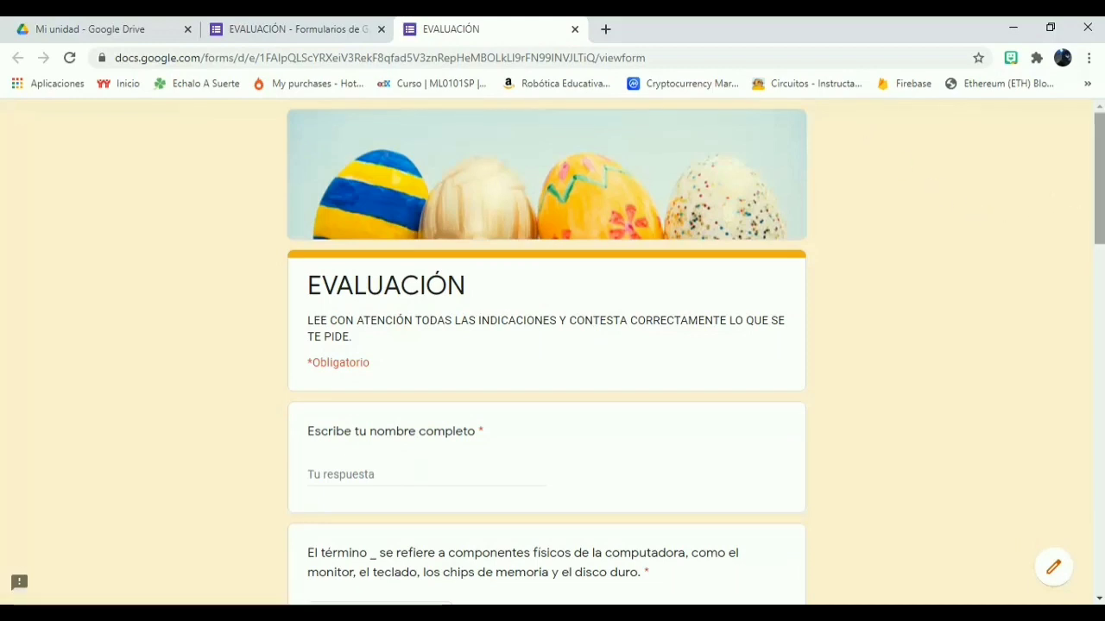
left_click_drag(1102, 194, 1103, 237)
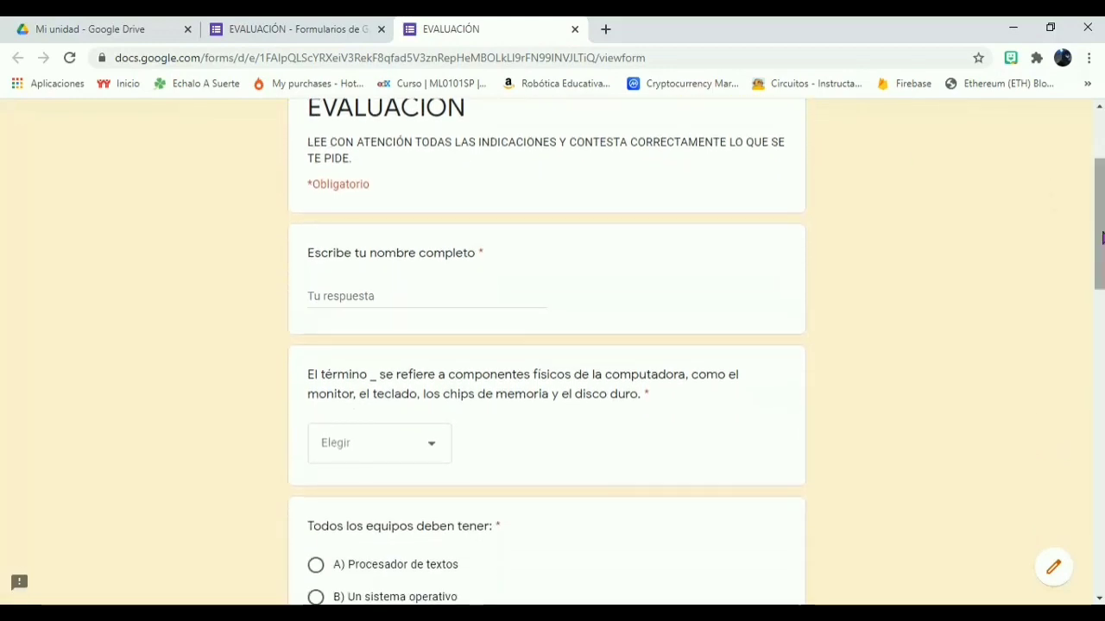
left_click(396, 299)
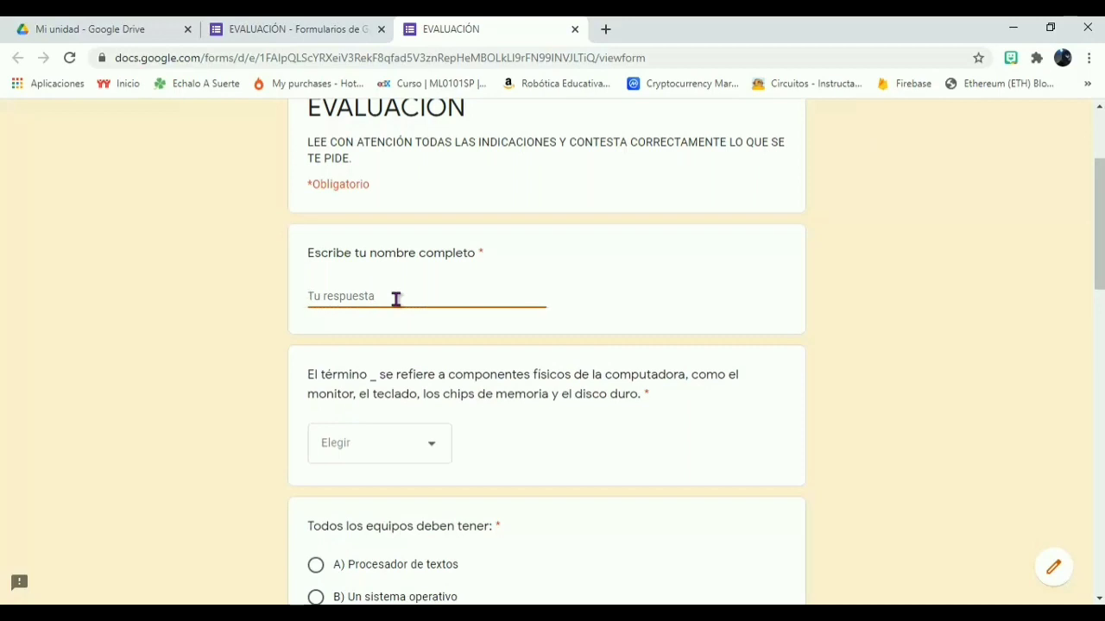
mouse_move(1101, 248)
left_mouse_down()
mouse_move(1100, 298)
mouse_move(1099, 243)
left_mouse_up()
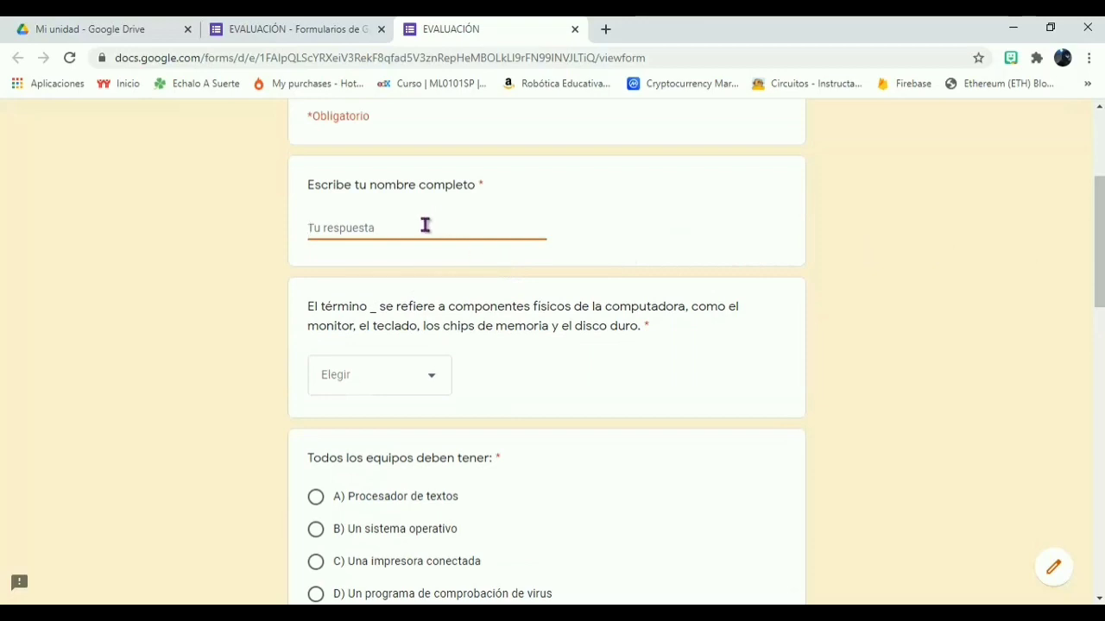
left_click_drag(1101, 243, 1101, 269)
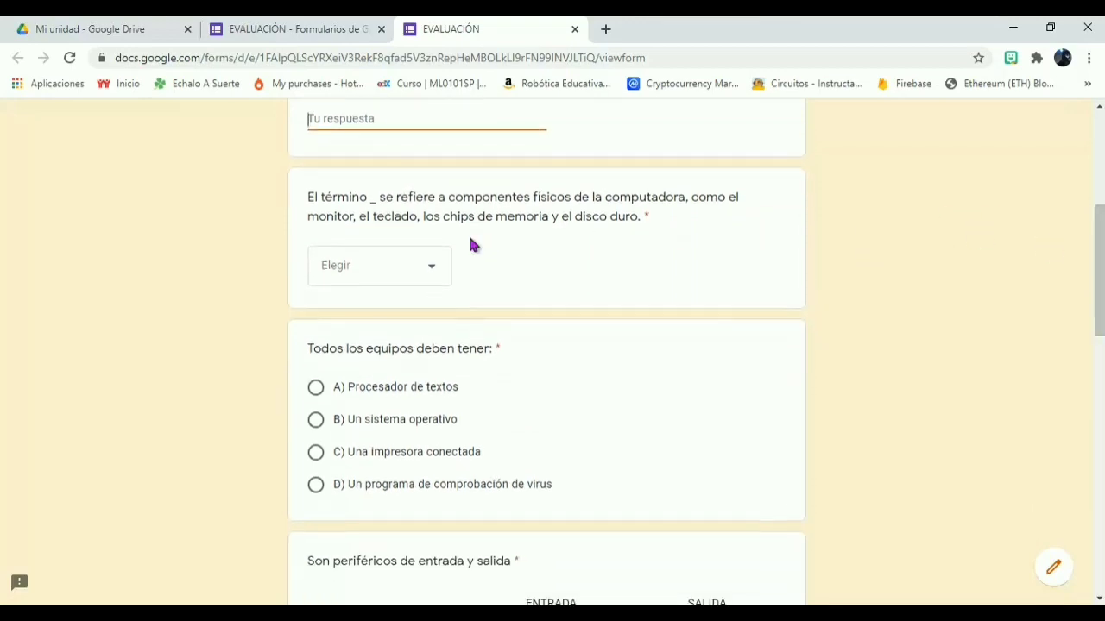
left_click(434, 275)
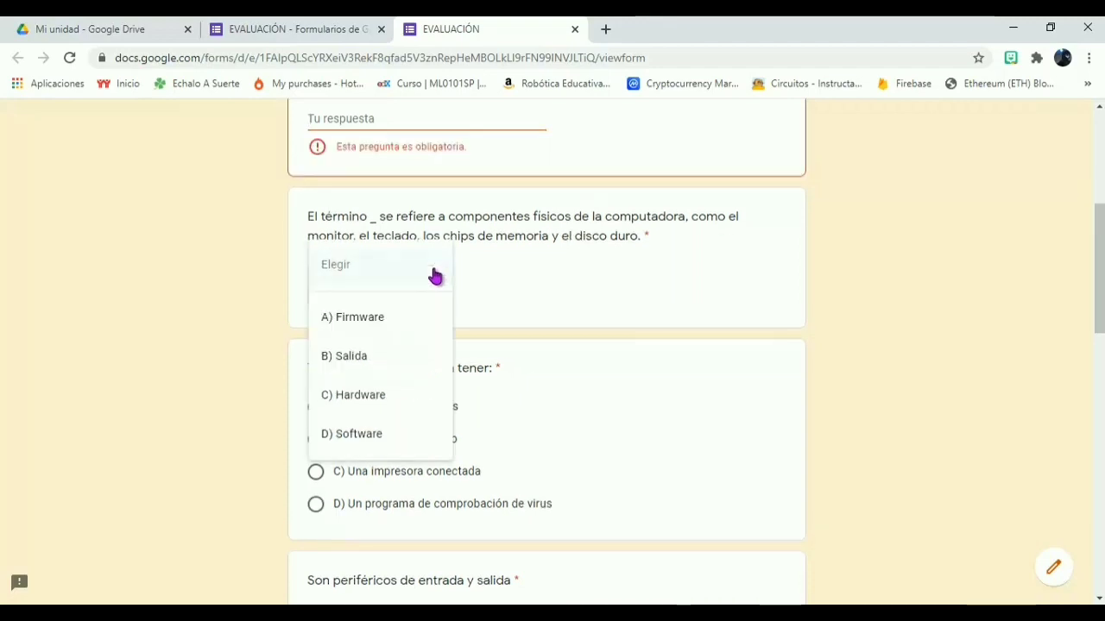
left_click(391, 394)
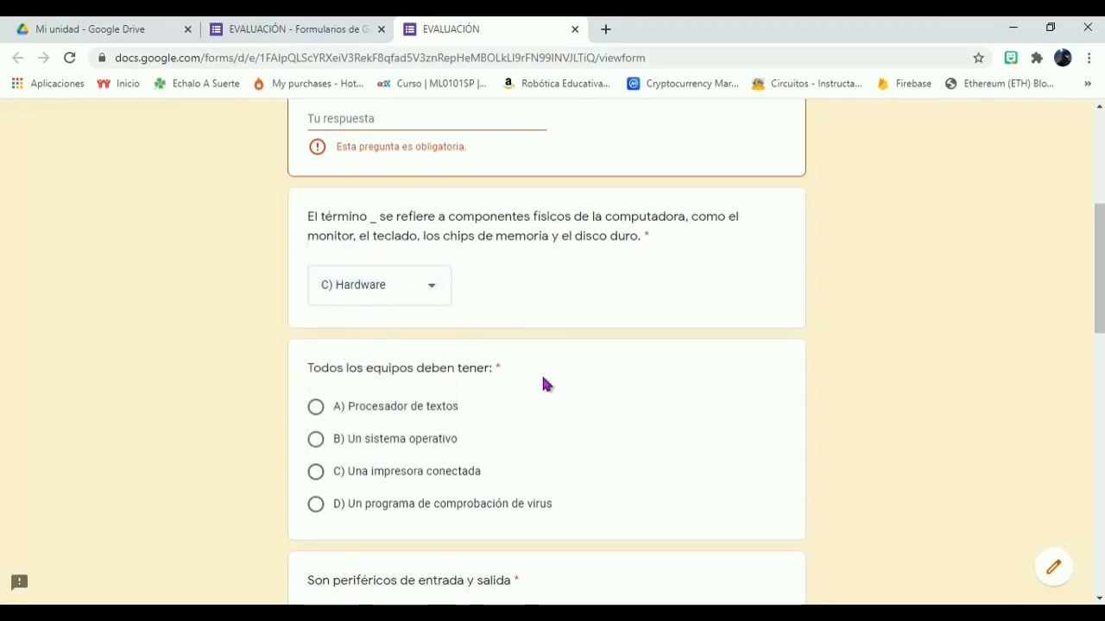
In the preview, try the options of "Todos los equipos deben tener:" and settle on B) Un sistema operativo
scroll(997, 336, "down", 2)
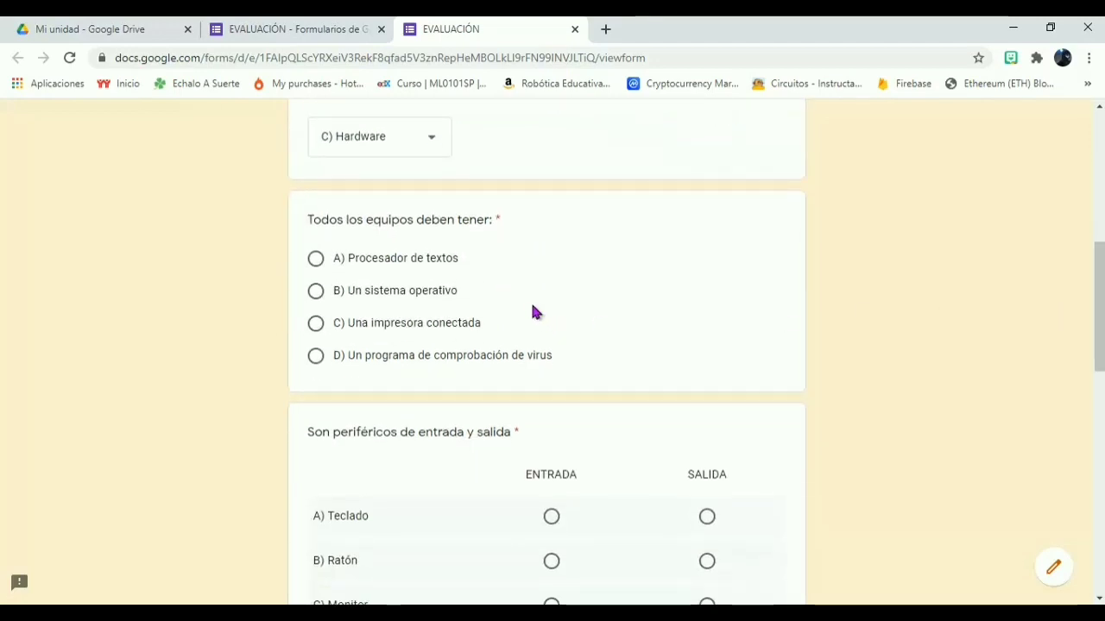
left_click(315, 293)
left_click(315, 260)
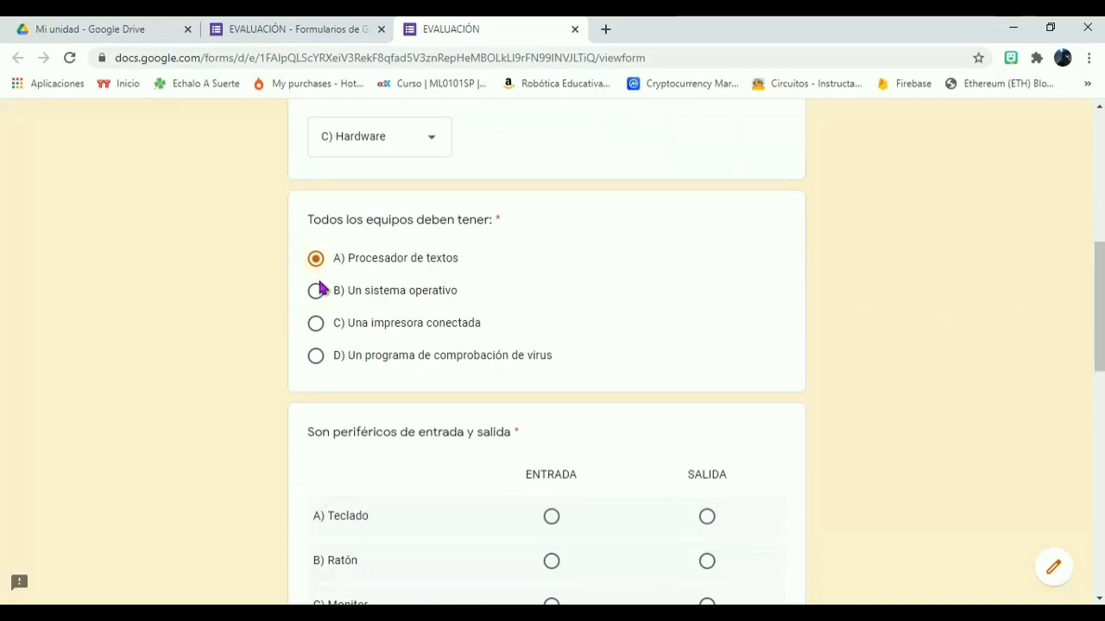
left_click(316, 290)
left_click(315, 323)
left_click(315, 291)
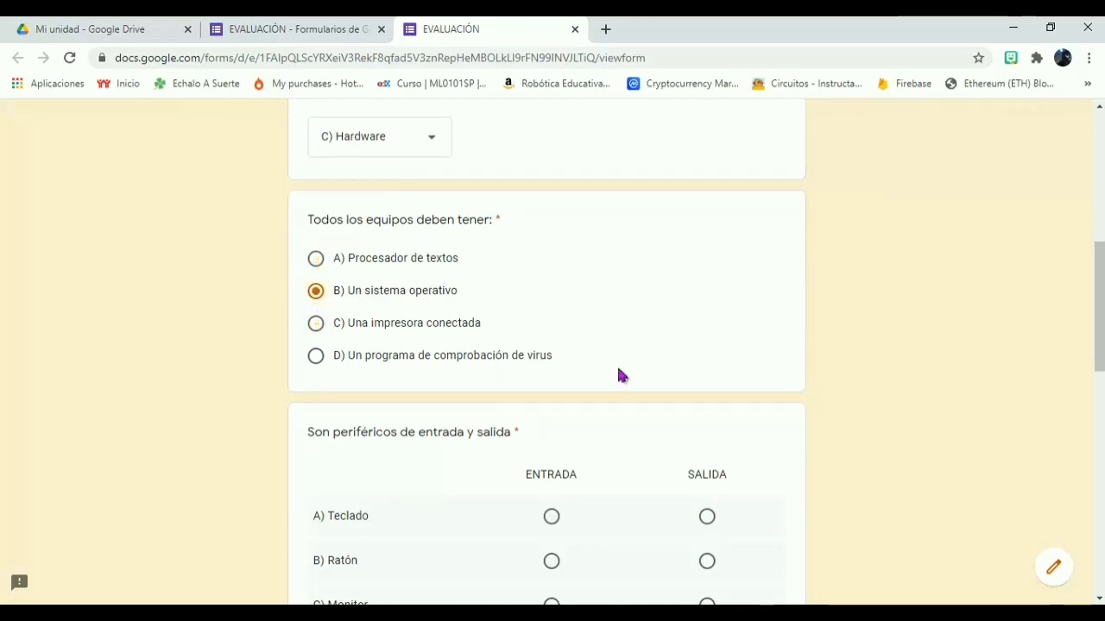
Fill in the preview's grid with ENTRADA for Teclado, Ratón and Escáner, and SALIDA for Monitor, Impresora and Bocinas
scroll(1077, 357, "down", 3)
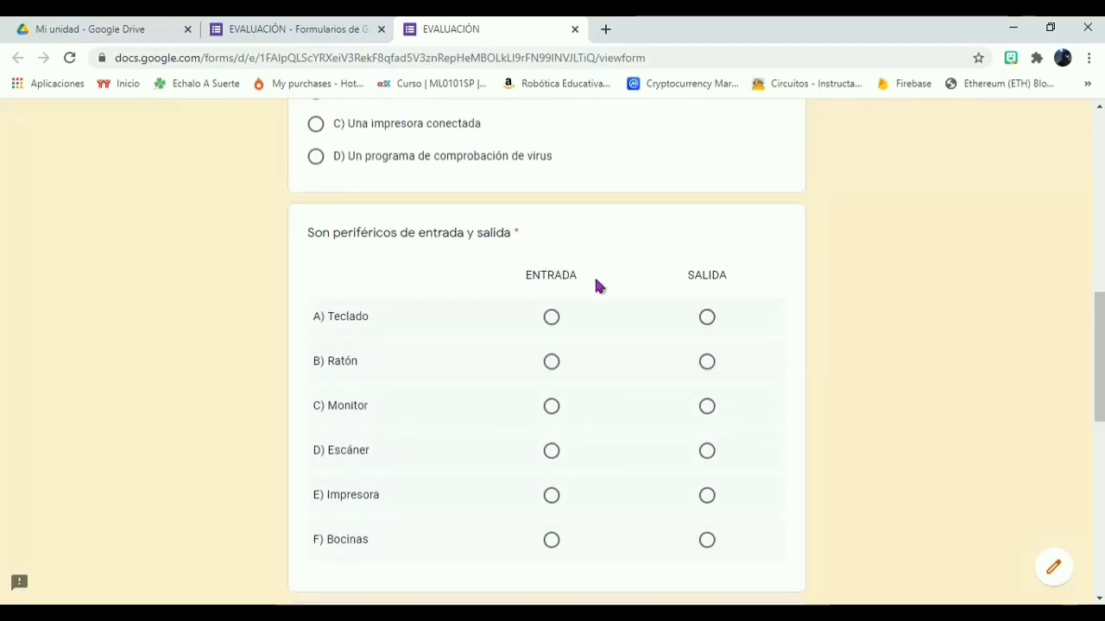
left_click(554, 320)
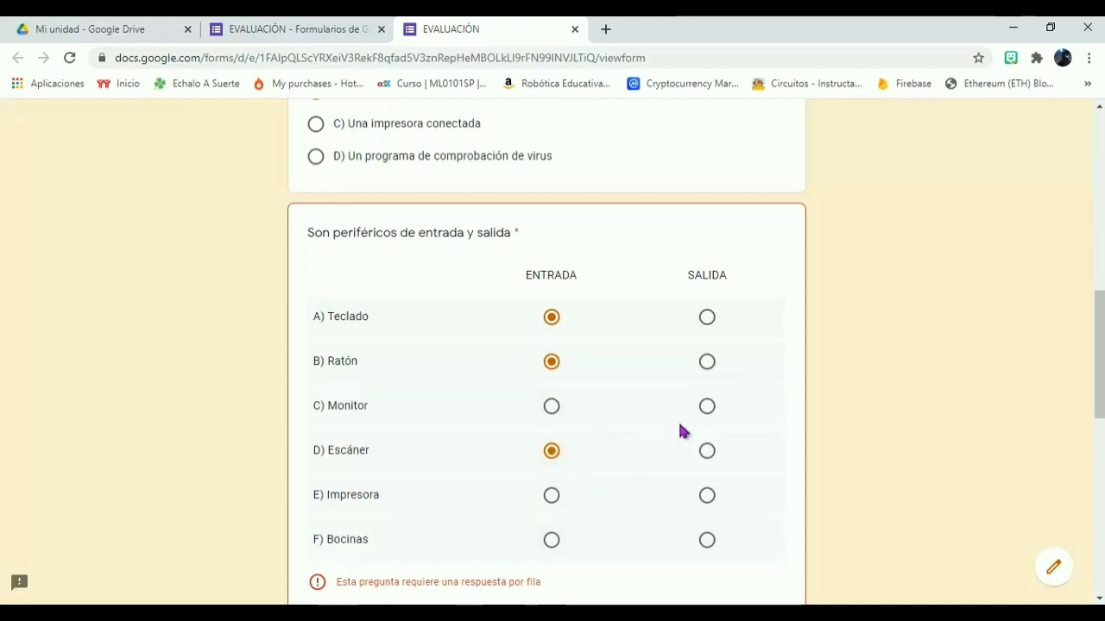
left_click(707, 407)
left_click(707, 495)
left_click(707, 540)
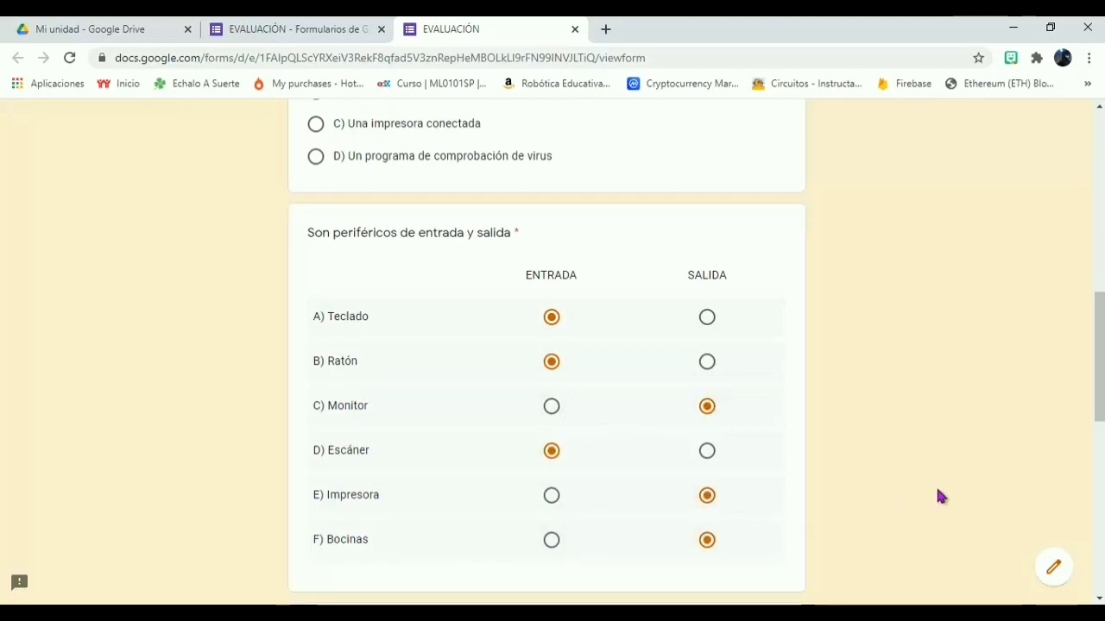
In the preview's output-device image question, select B) Monitor, D) Módem and C) Teclado, and review the end of the form
scroll(528, 511, "down", 6)
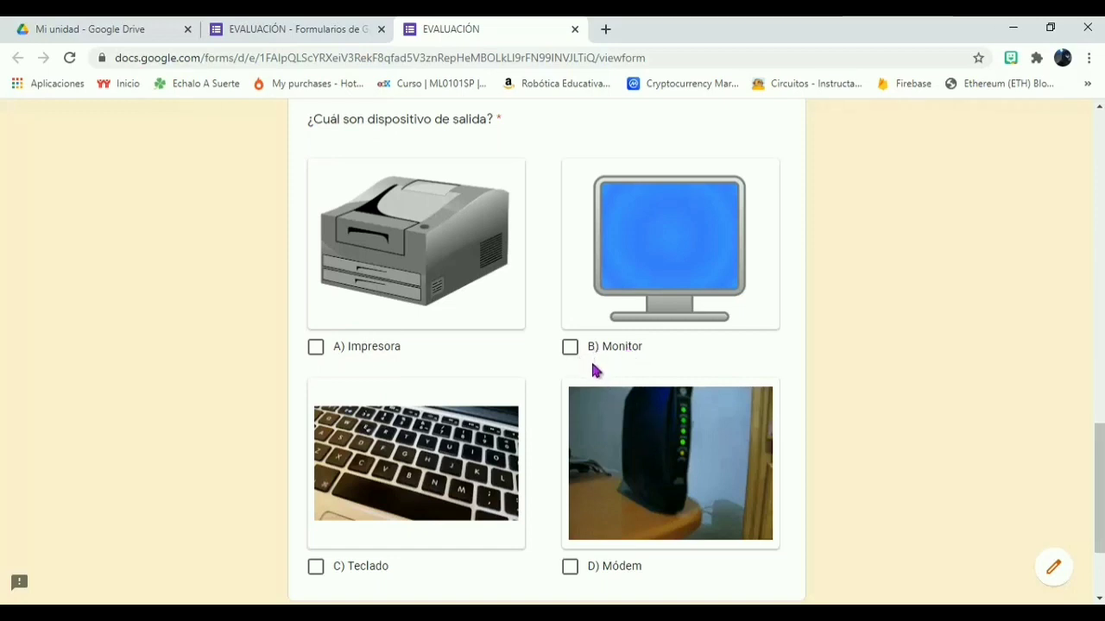
mouse_move(1099, 488)
left_mouse_down()
mouse_move(1099, 506)
mouse_move(1099, 494)
left_mouse_up()
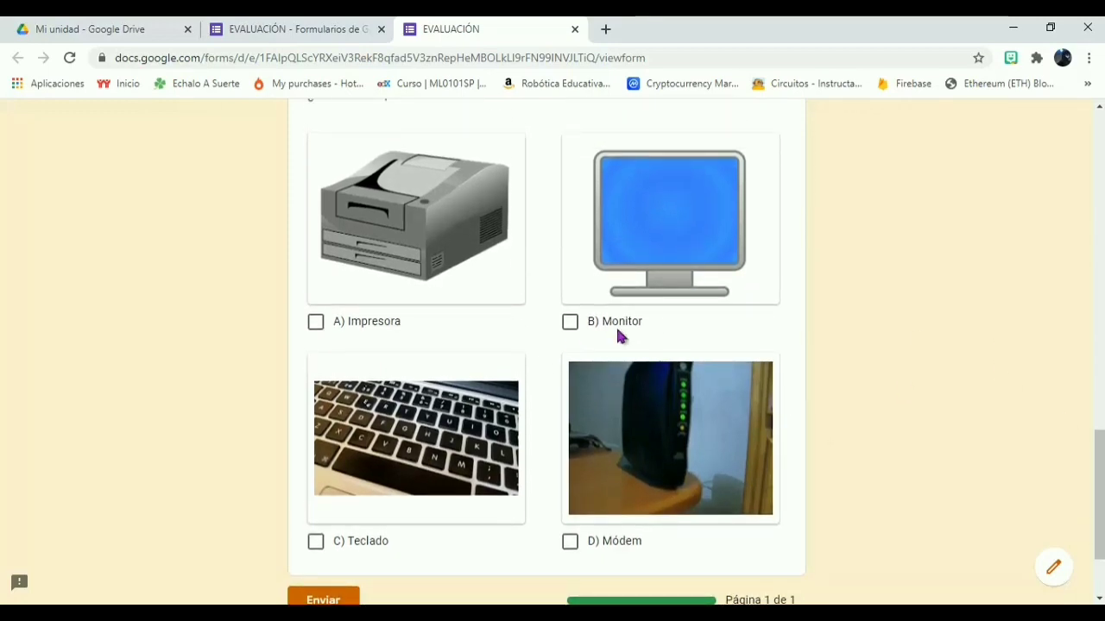
left_click(571, 325)
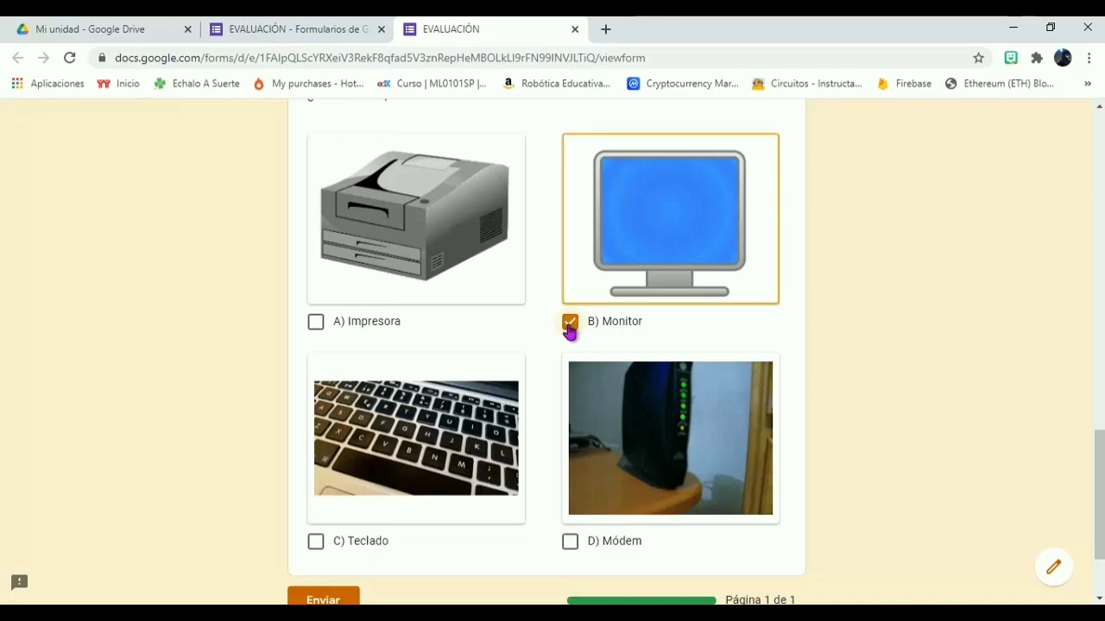
left_click(570, 544)
left_click(316, 543)
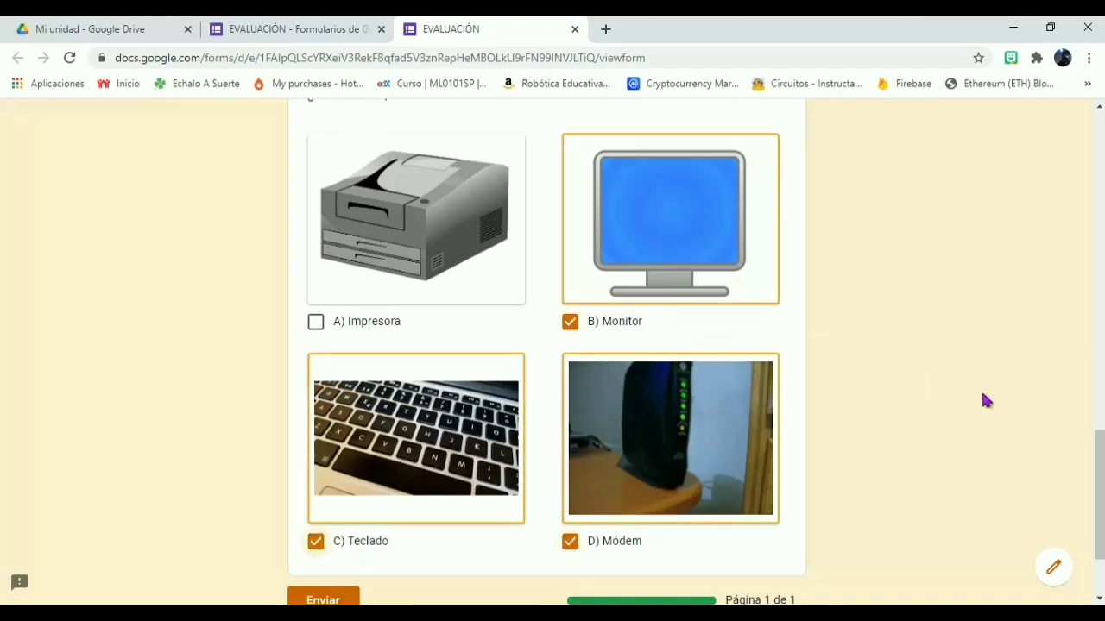
scroll(987, 406, "down", 2)
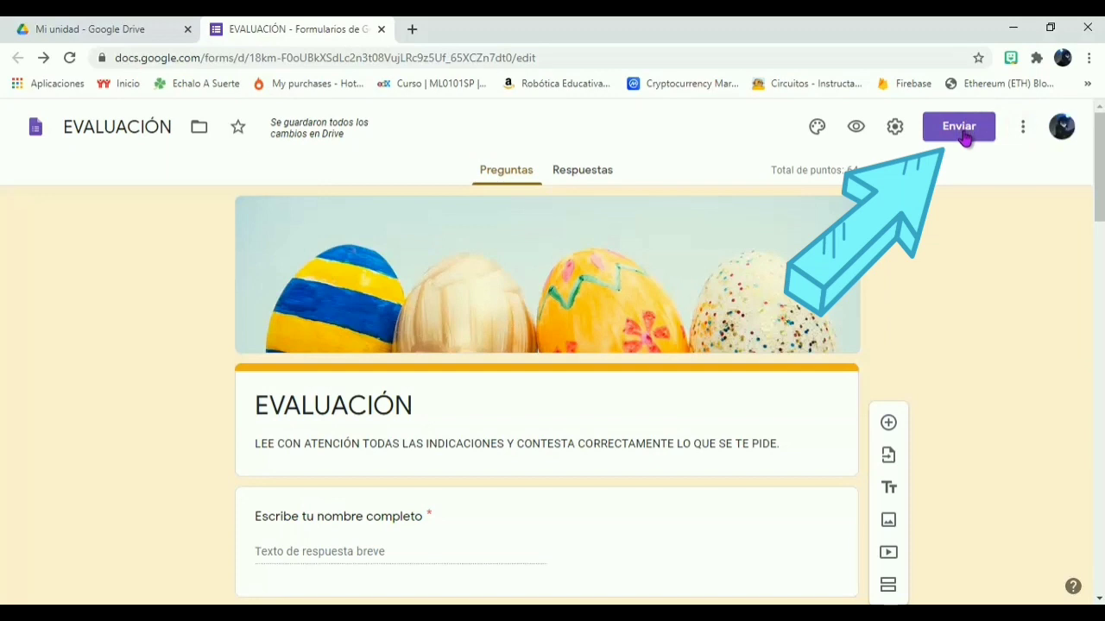
Generate a sharing link for the form with the URL shortened and copy it
left_click(964, 137)
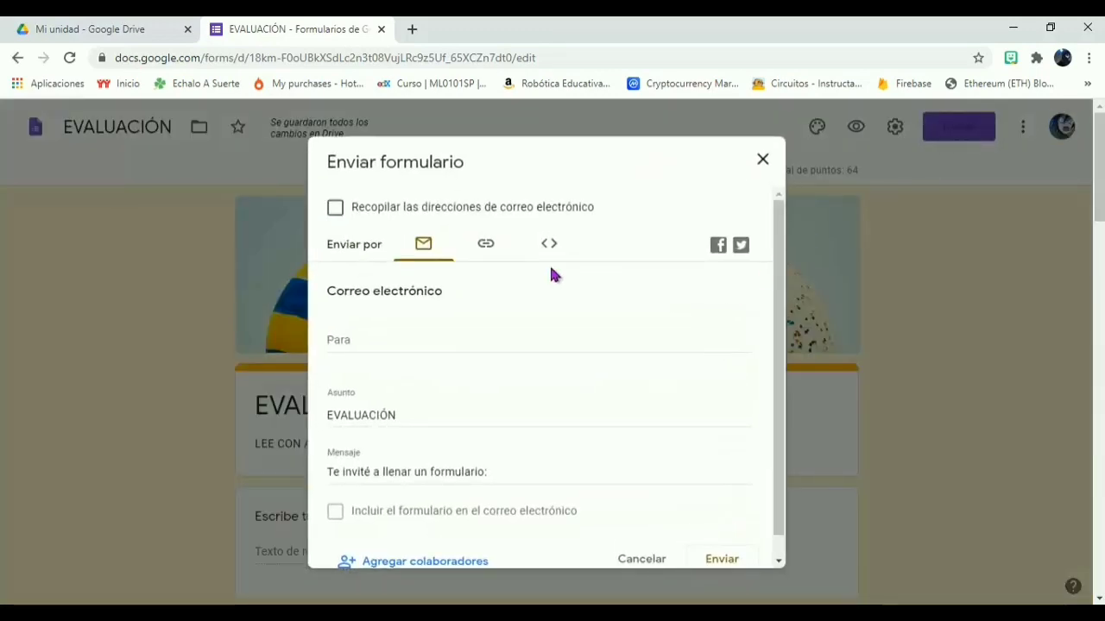
left_click(389, 341)
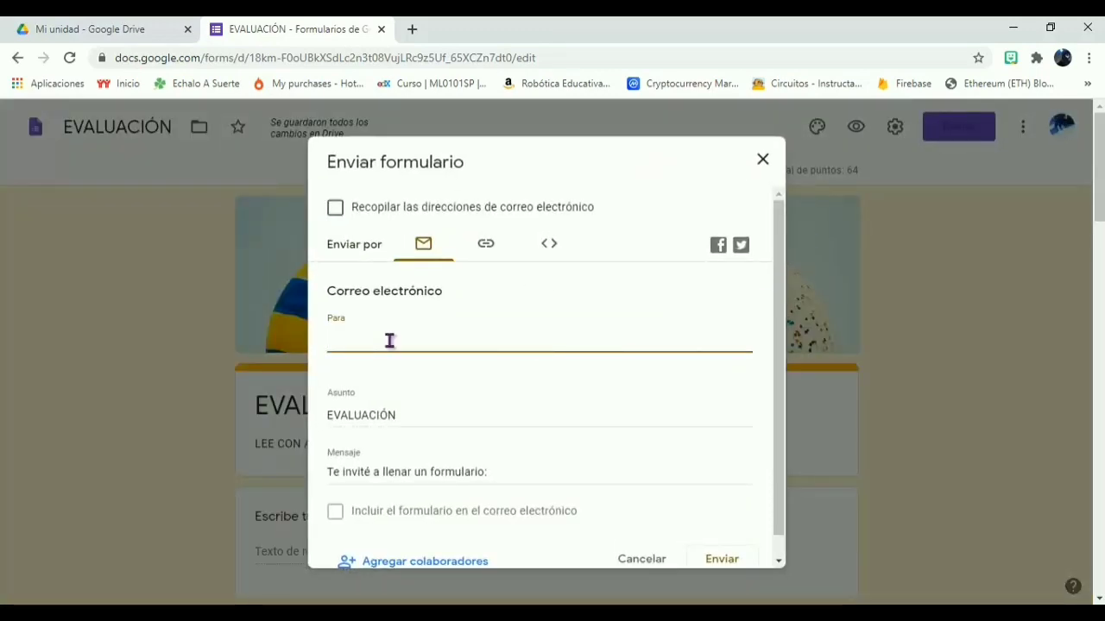
left_click(489, 250)
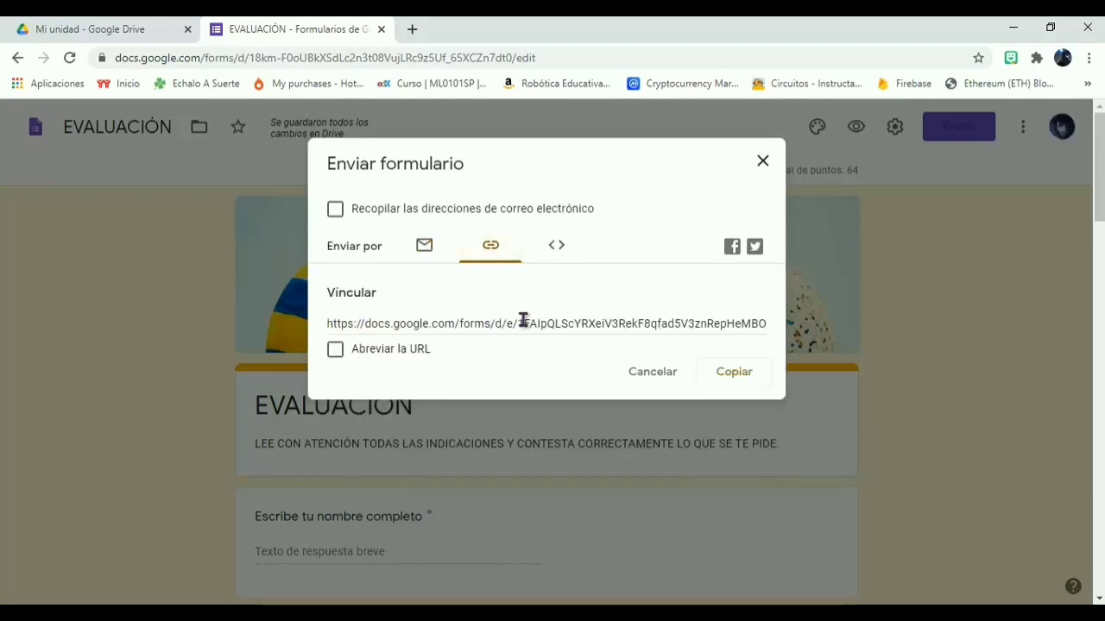
left_click(335, 350)
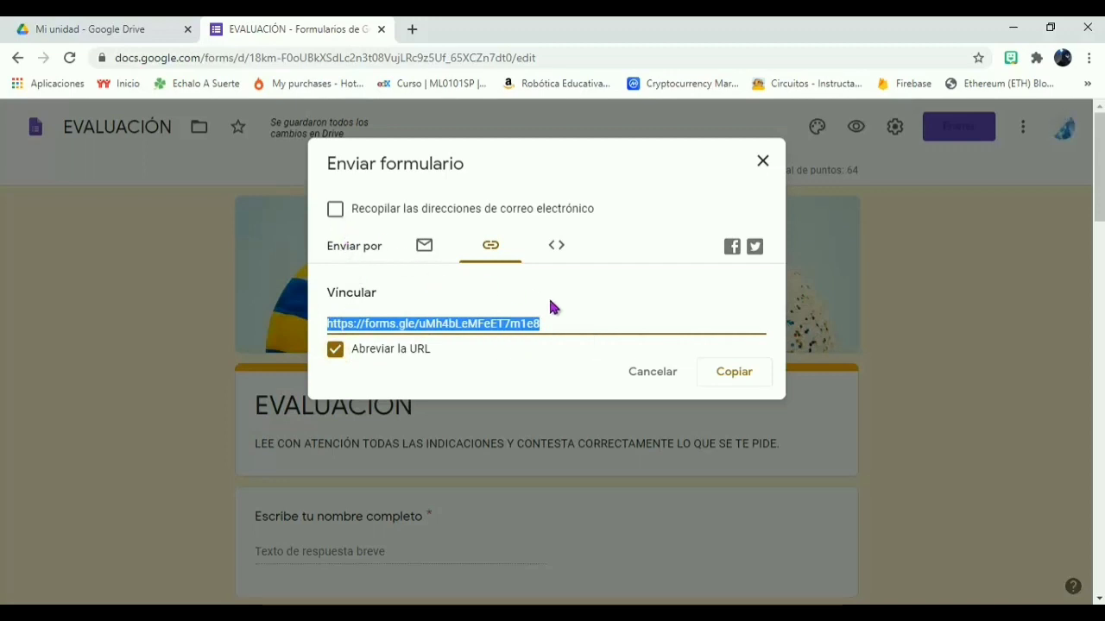
left_click(738, 380)
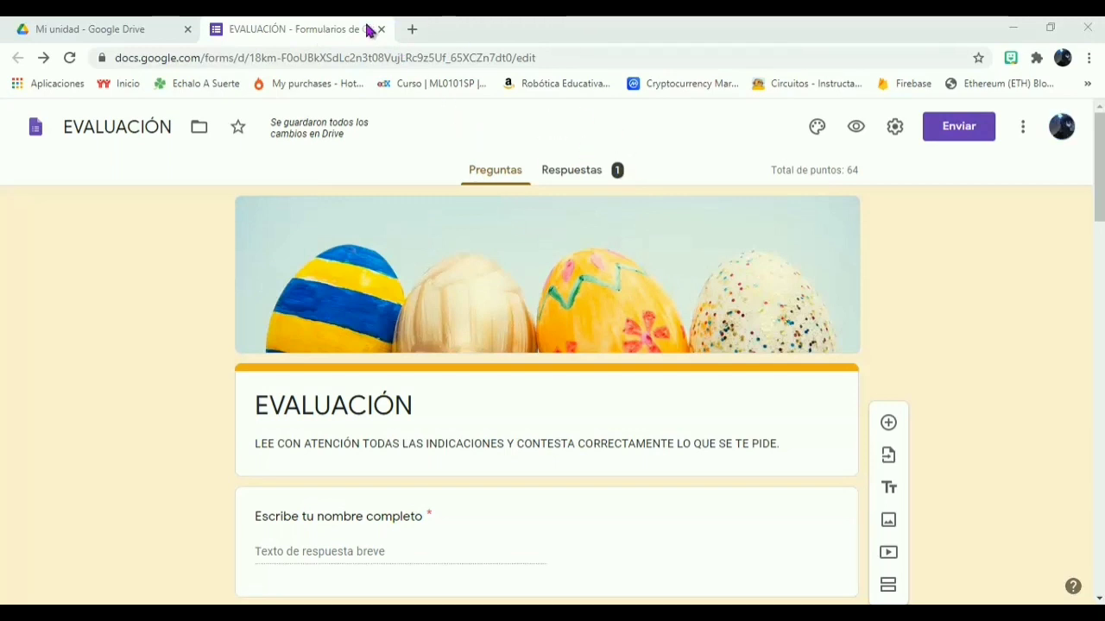
Close the form, reopen EVALUACIÓN from Google Drive, and view its response summary
left_click(380, 29)
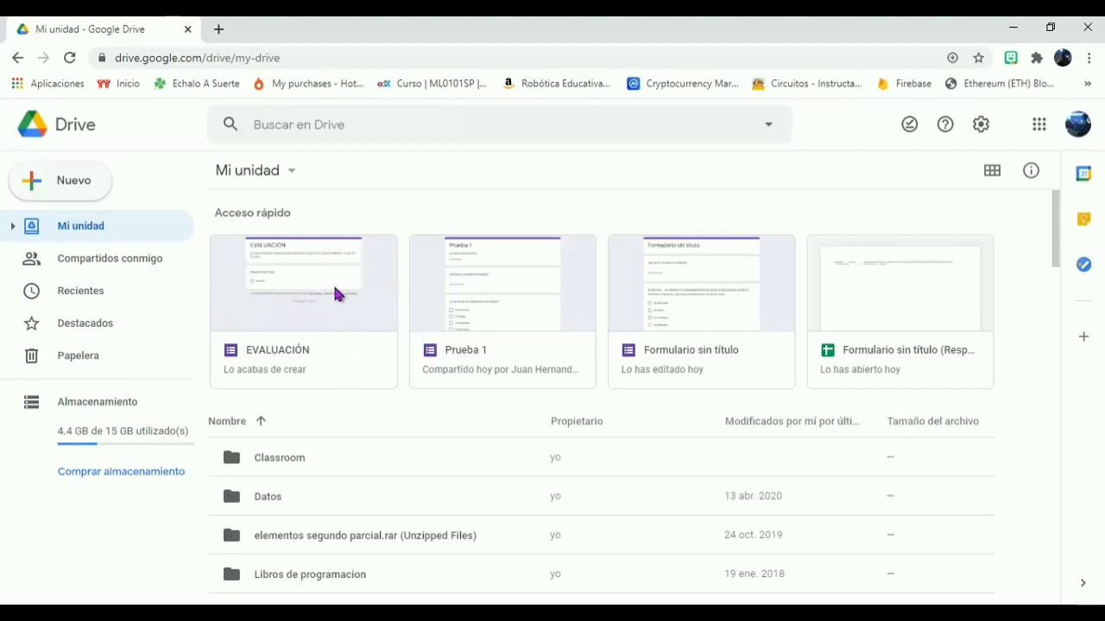
left_click(317, 332)
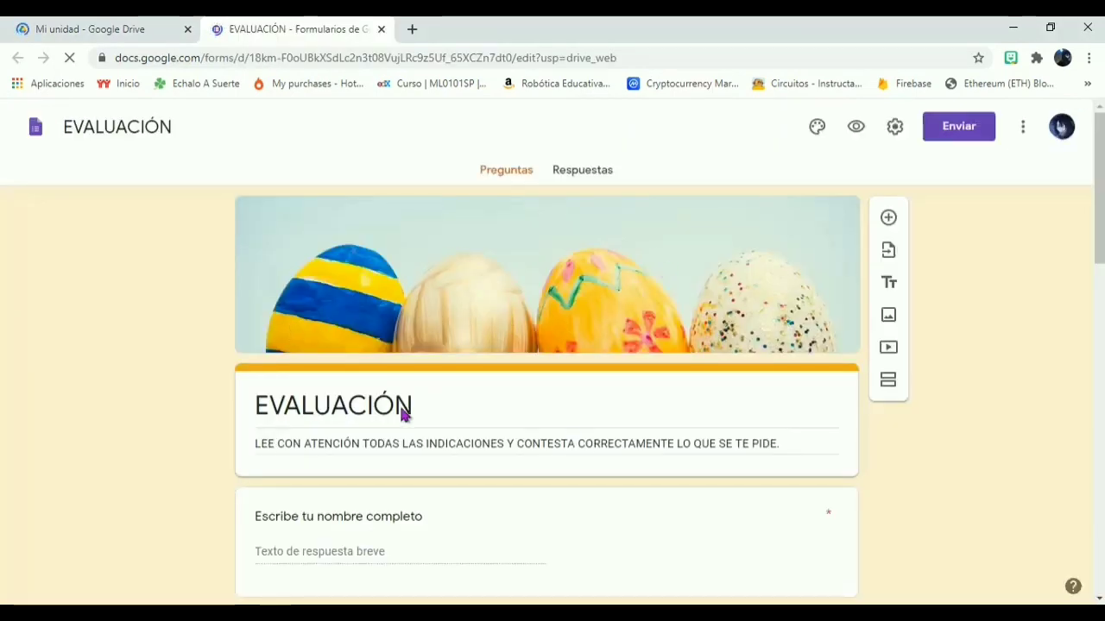
left_click_drag(1101, 187, 1101, 241)
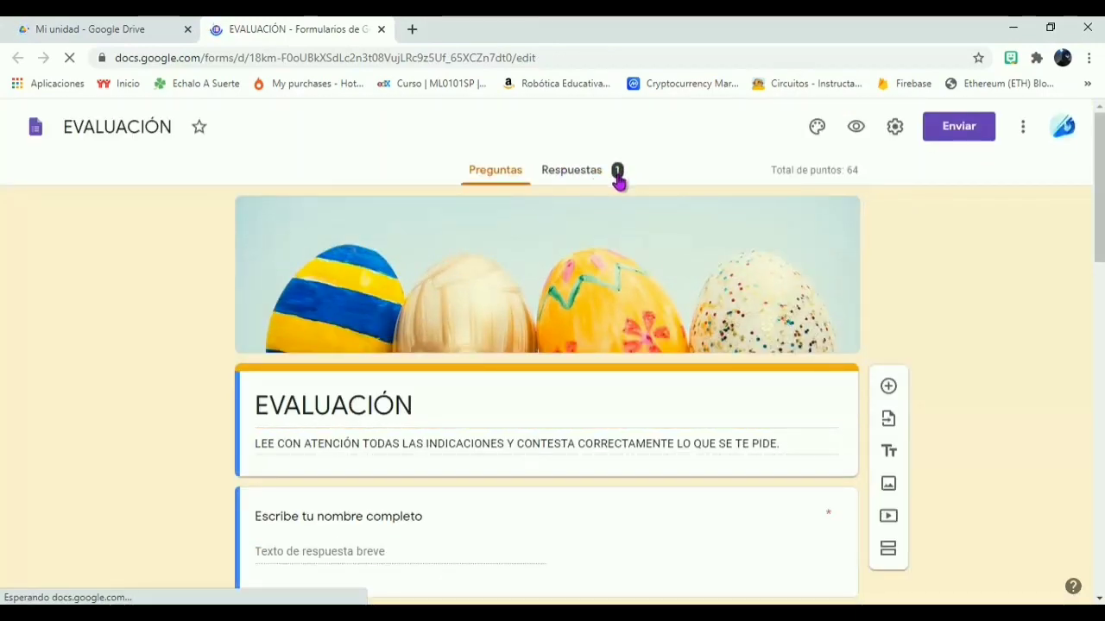
left_click(573, 177)
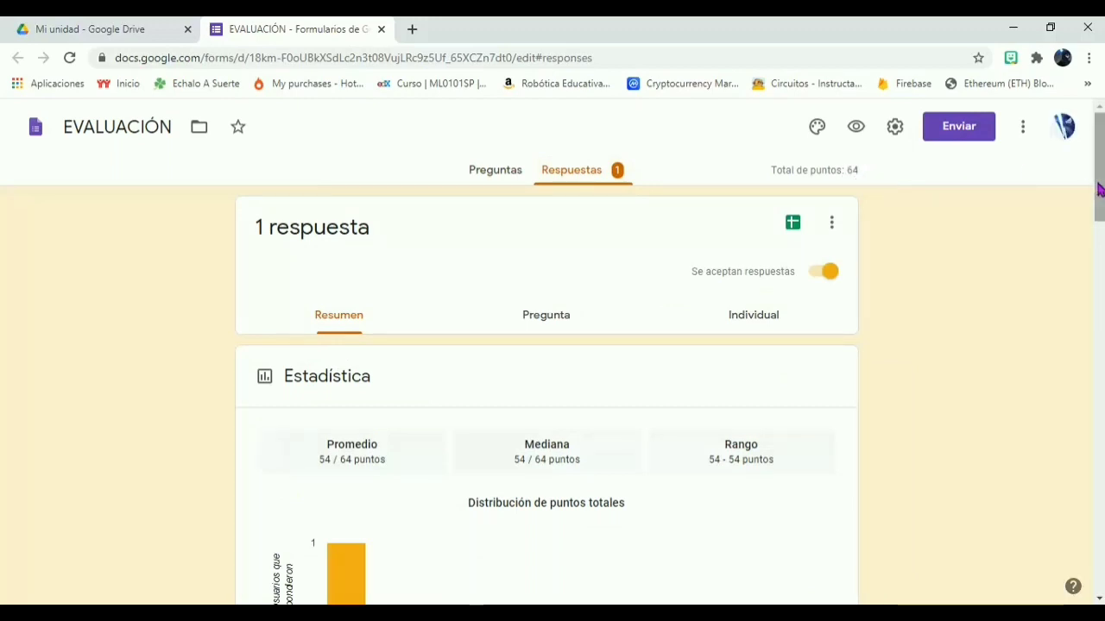
Examine the response summary's score statistics, total-points distribution and per-question charts through the end of the form
scroll(532, 236, "down", 1)
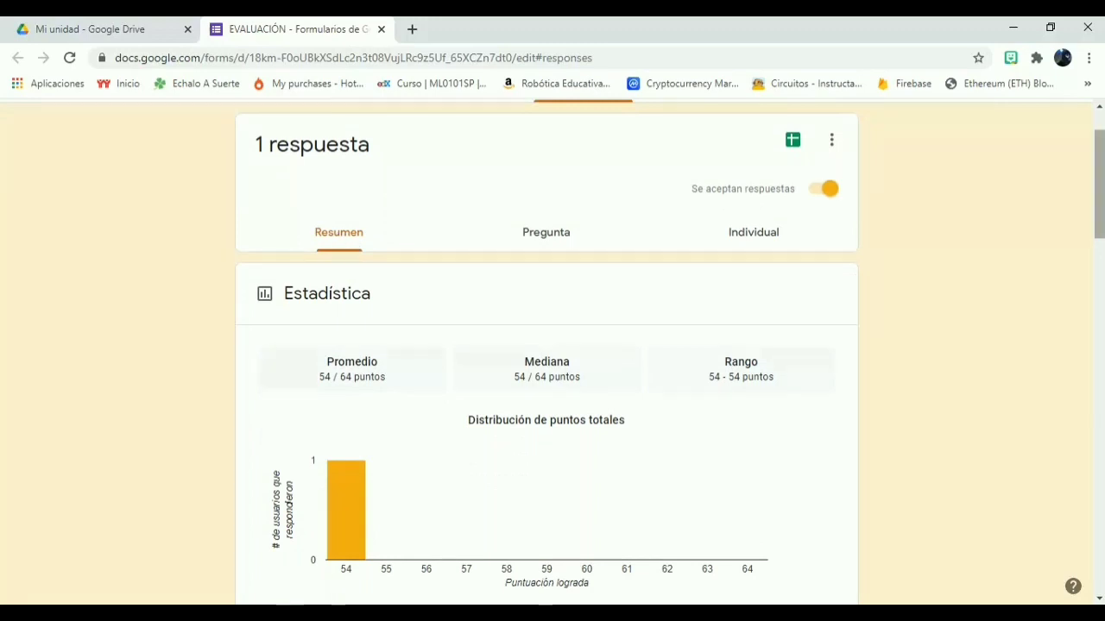
scroll(552, 351, "down", 2)
left_click_drag(1103, 248, 1102, 511)
scroll(1101, 155, "up", 10)
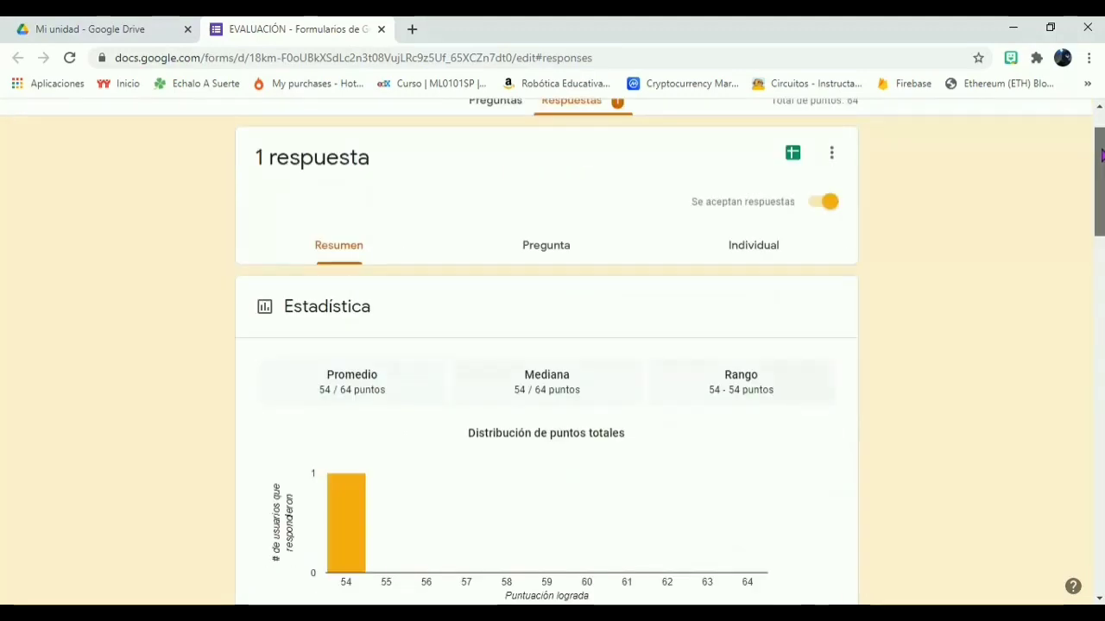
Review the responses by question, starting with Escribe tu nombre completo, and then the individual graded submission
left_click(540, 319)
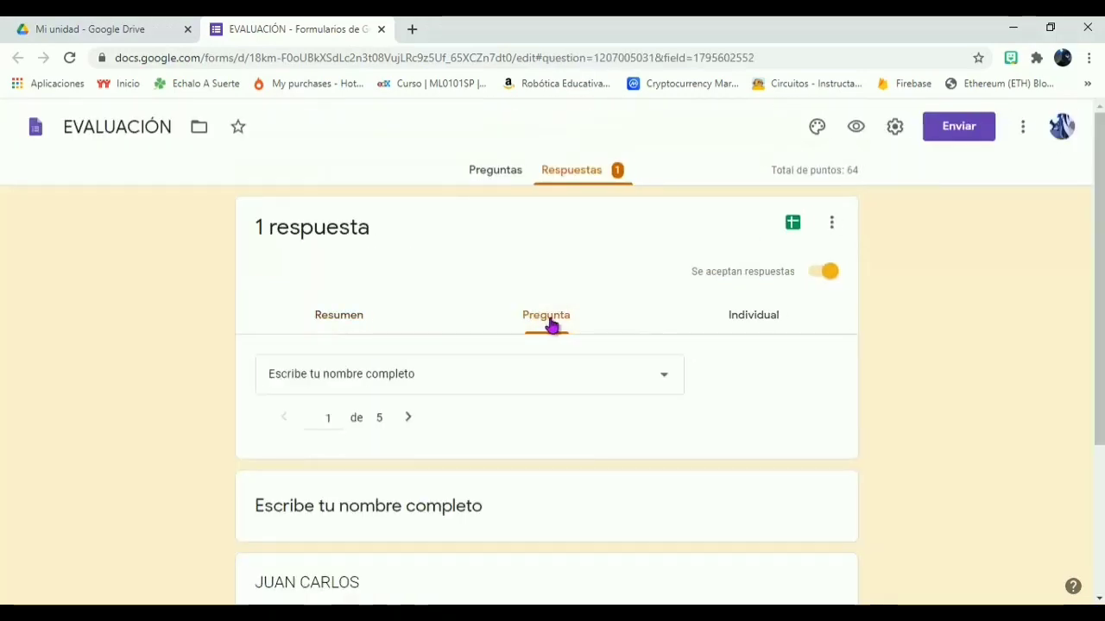
scroll(546, 352, "down", 3)
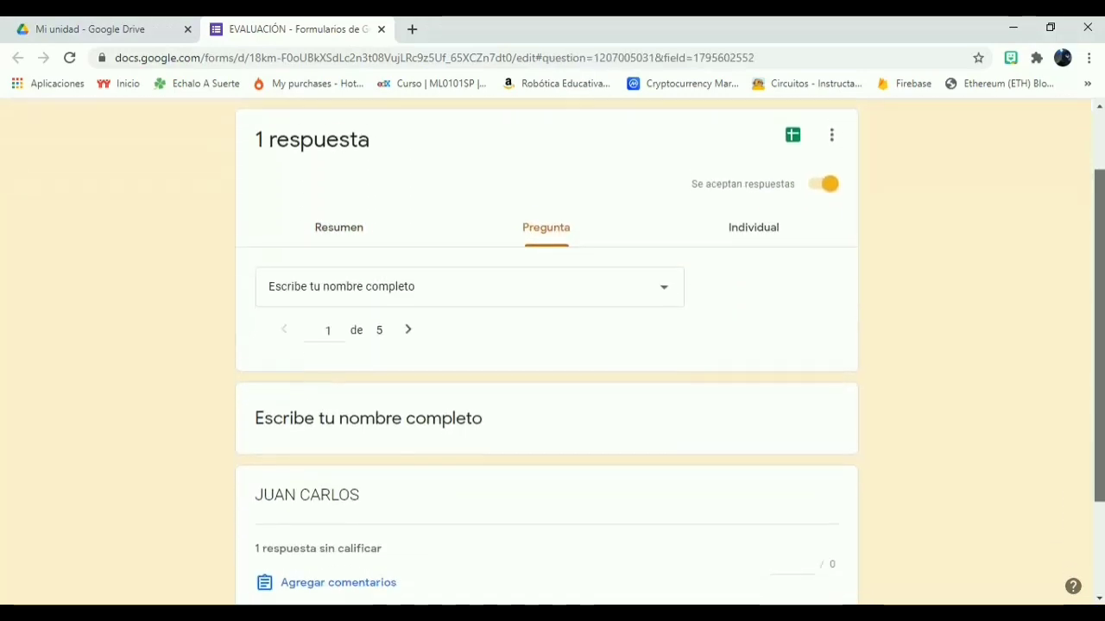
left_click_drag(1104, 366, 789, 370)
left_click(753, 316)
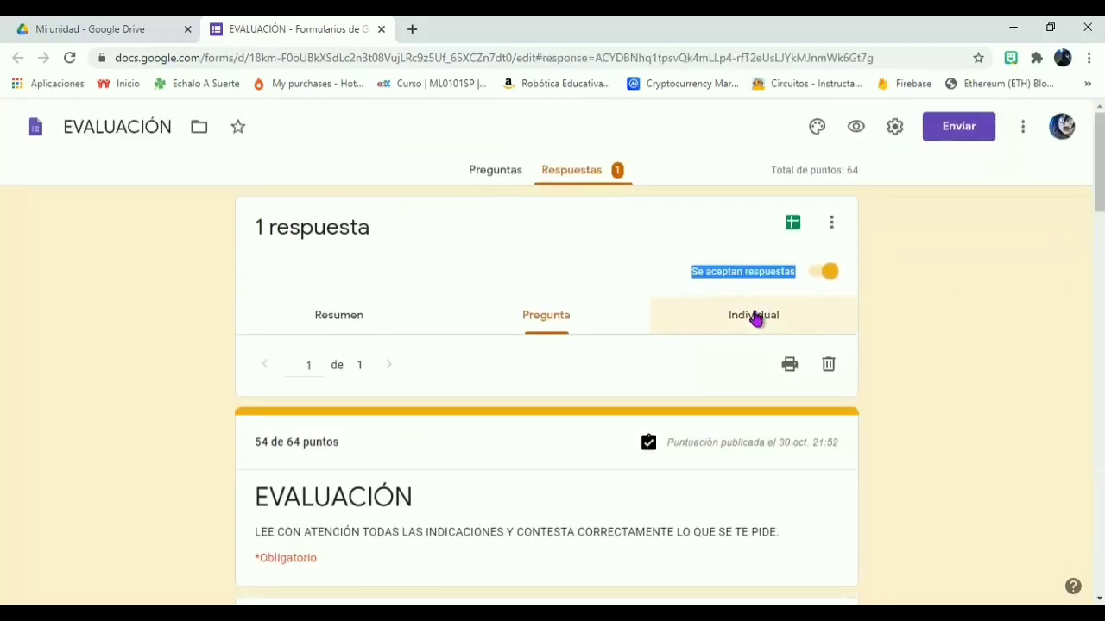
mouse_move(1101, 164)
left_mouse_down()
mouse_move(1095, 316)
mouse_move(1097, 170)
left_mouse_up()
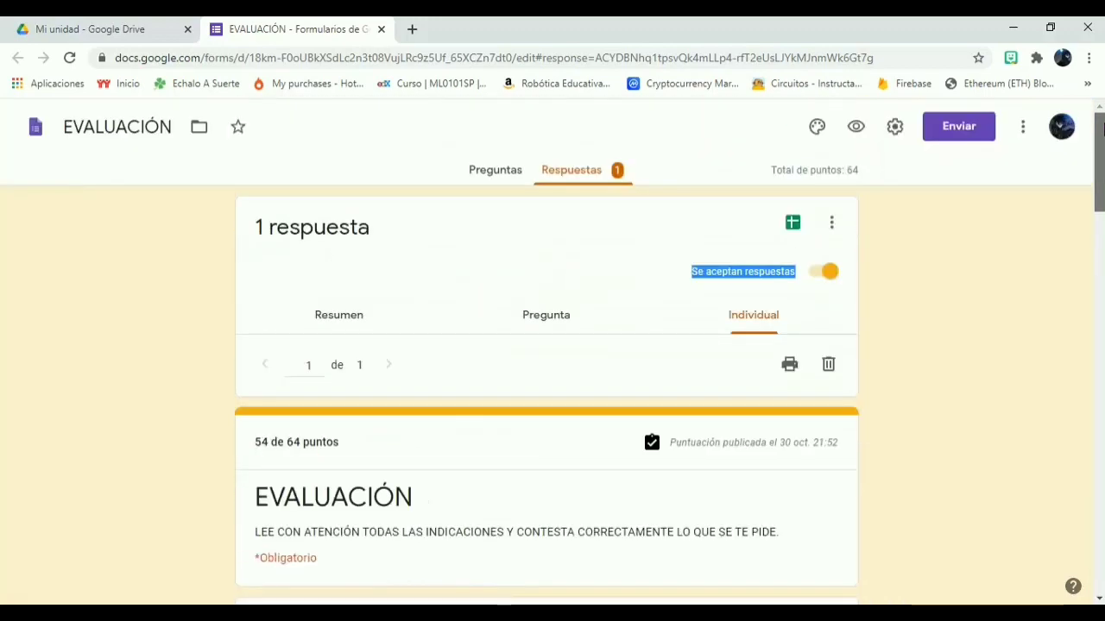
Link the form's responses to a new spreadsheet named EVALUACIÓN (Respuestas)
left_click(793, 227)
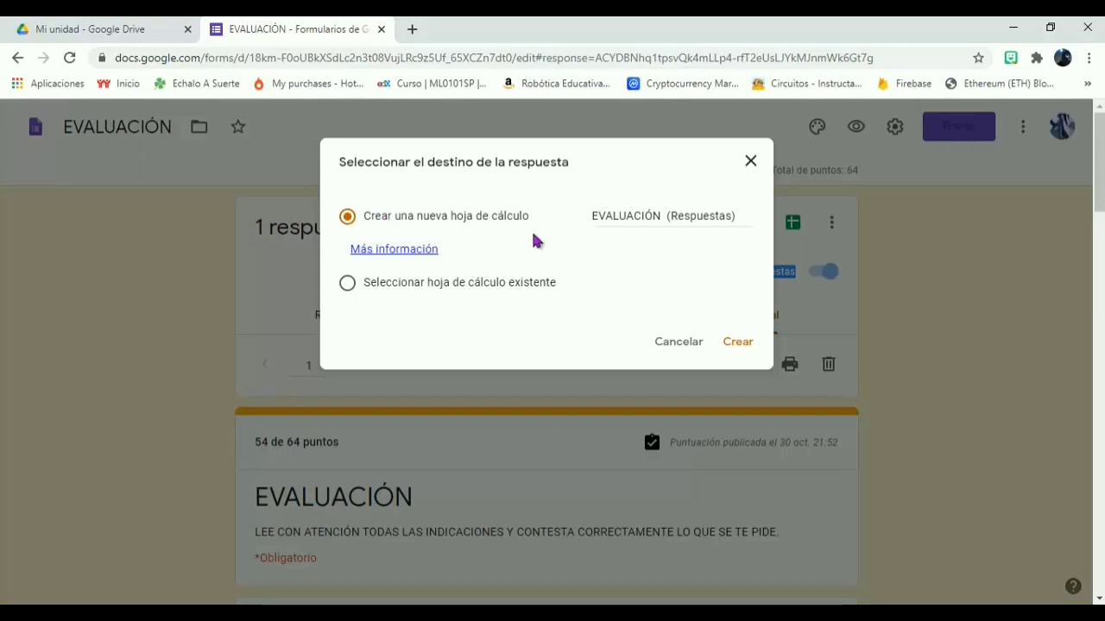
left_click(736, 344)
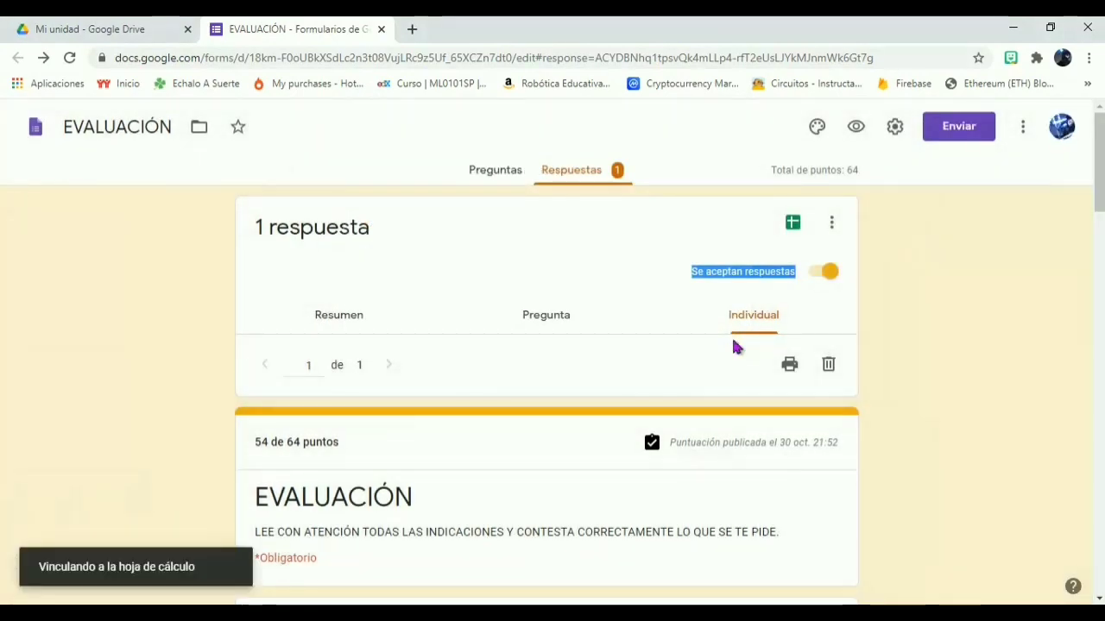